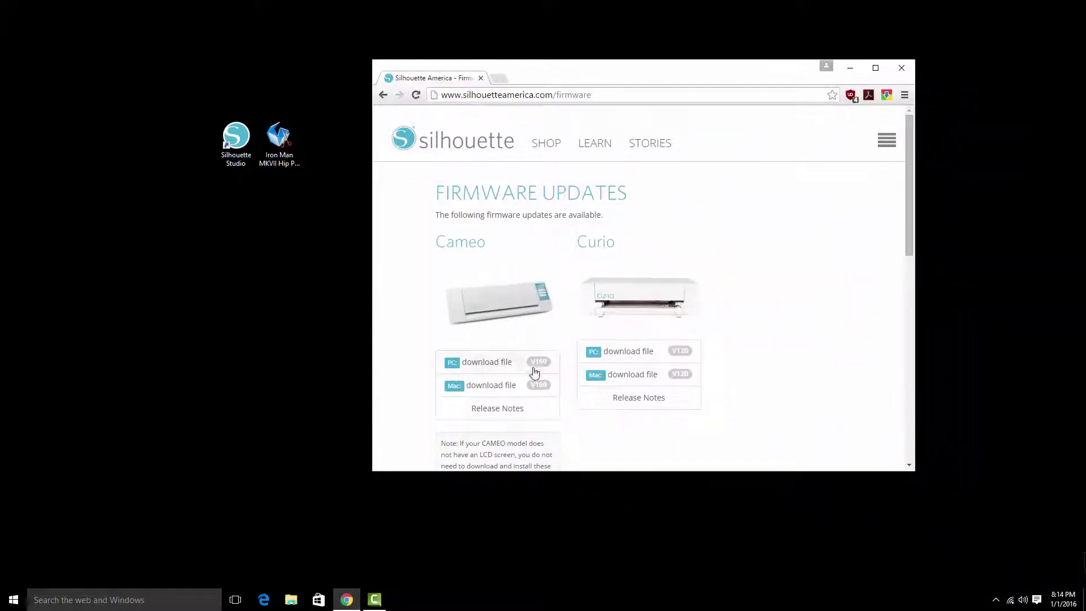
Dismiss the firmware web page, open the Iron Man MKVII Hip Pod file in Pepakura Designer and maximize its window
{"action": "double_click", "coordinate": [721, 73]}
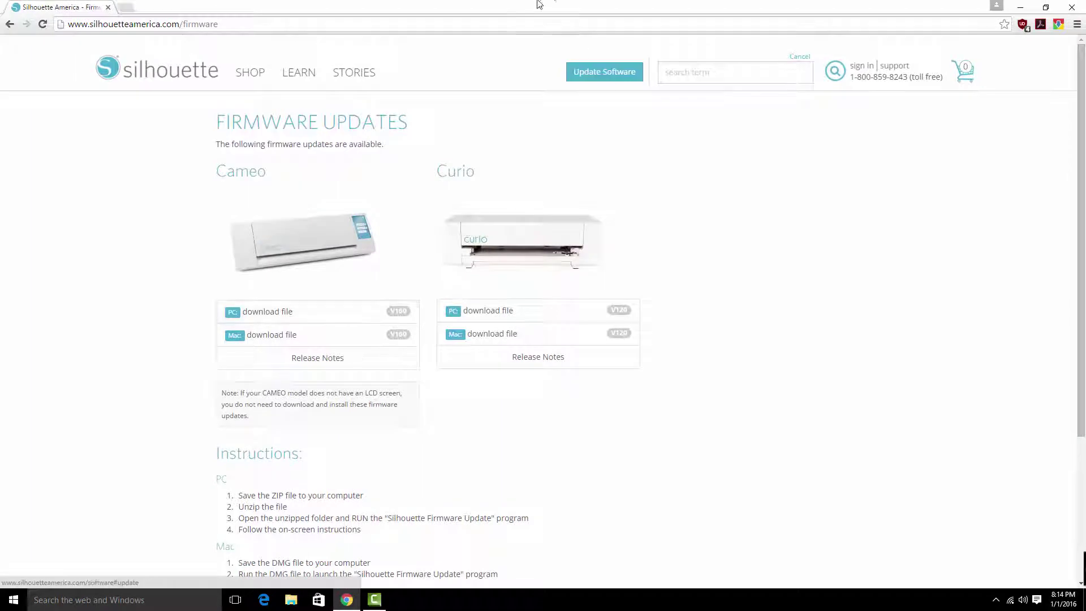
{"action": "left_click_drag", "start_coordinate": [542, 8], "coordinate": [1085, 17]}
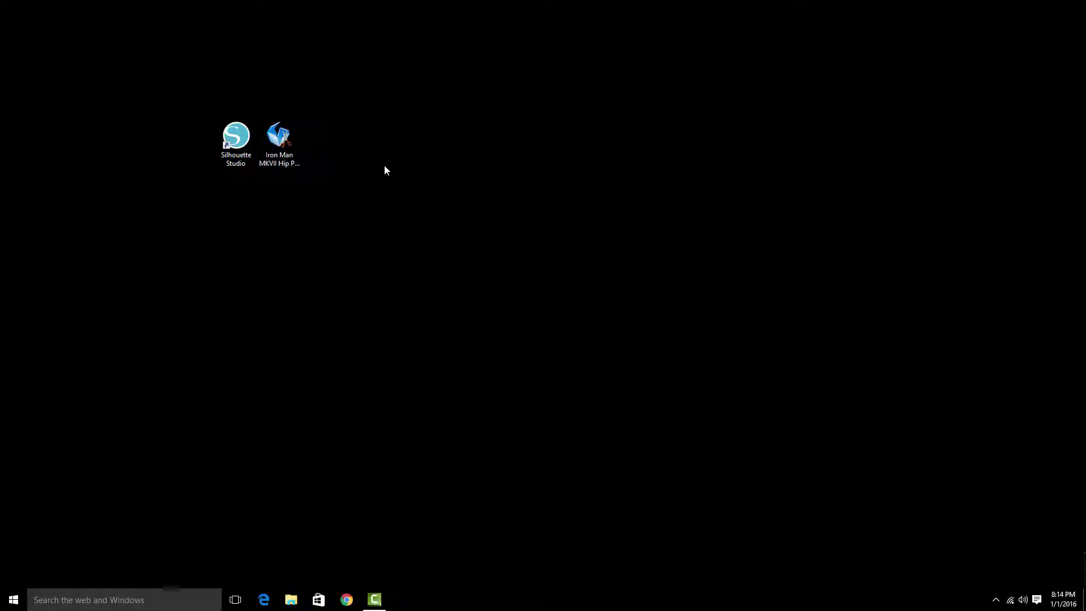
{"action": "double_click", "coordinate": [279, 140]}
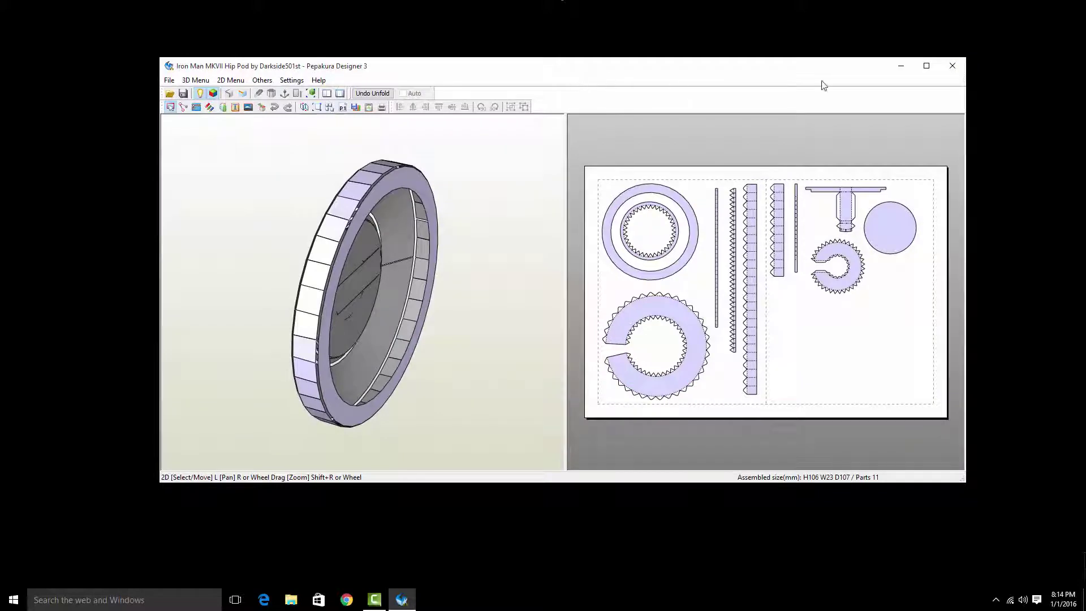
{"action": "left_click", "coordinate": [927, 67]}
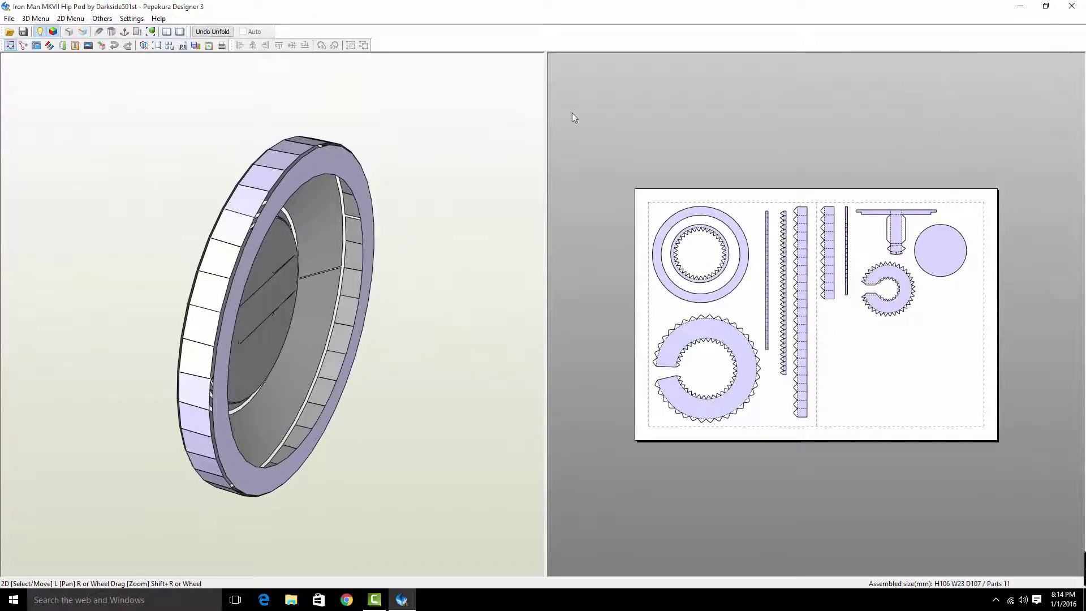
Set the lineweight to 4 in the print and paper settings and apply it
{"action": "left_click", "coordinate": [132, 19]}
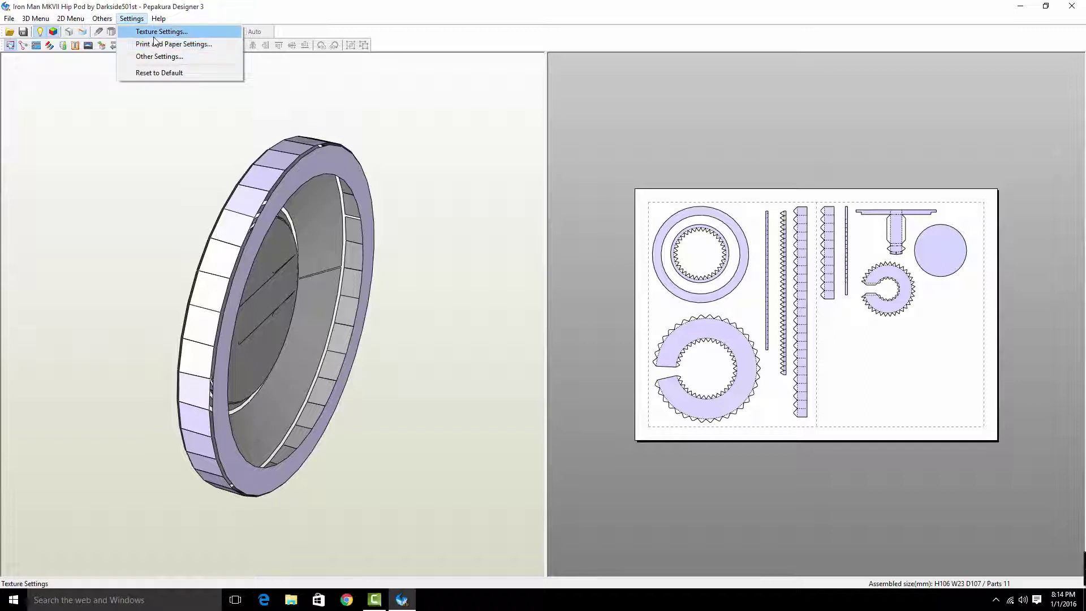
{"action": "left_click", "coordinate": [149, 45]}
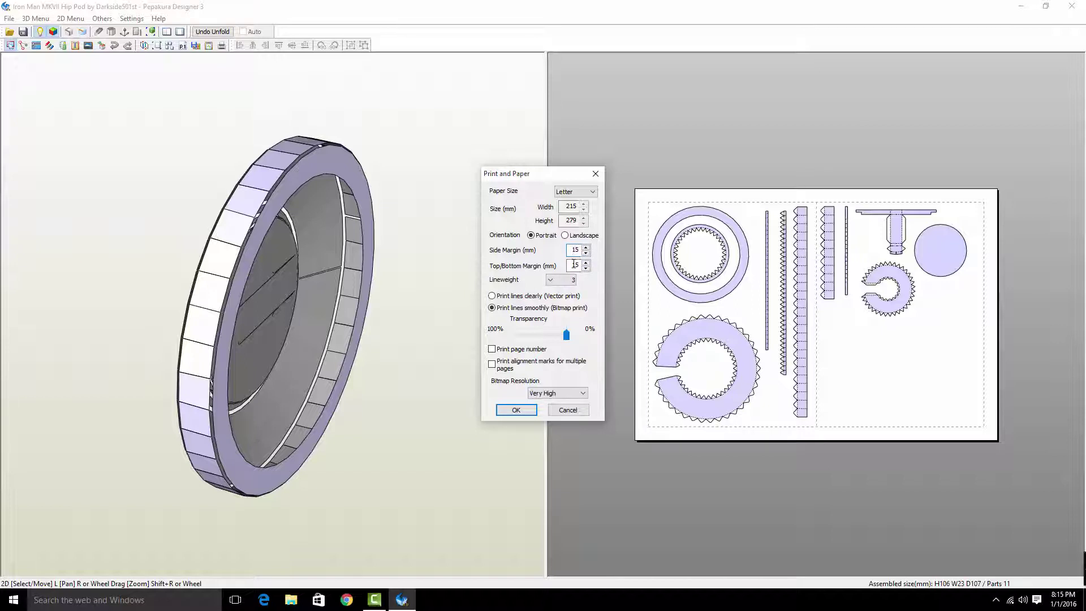
{"action": "left_click", "coordinate": [565, 279]}
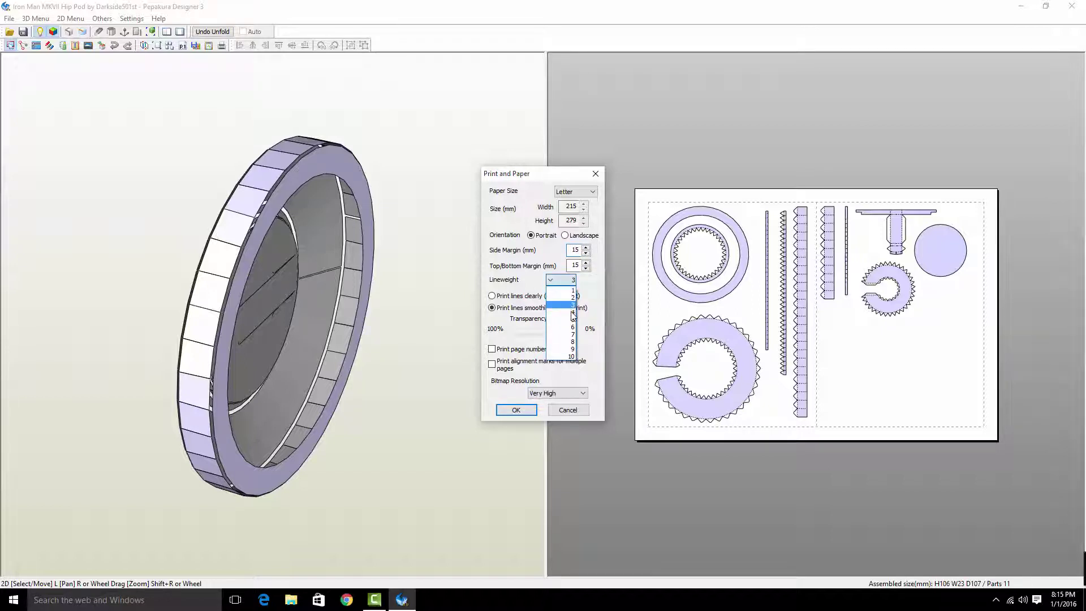
{"action": "left_click", "coordinate": [572, 312]}
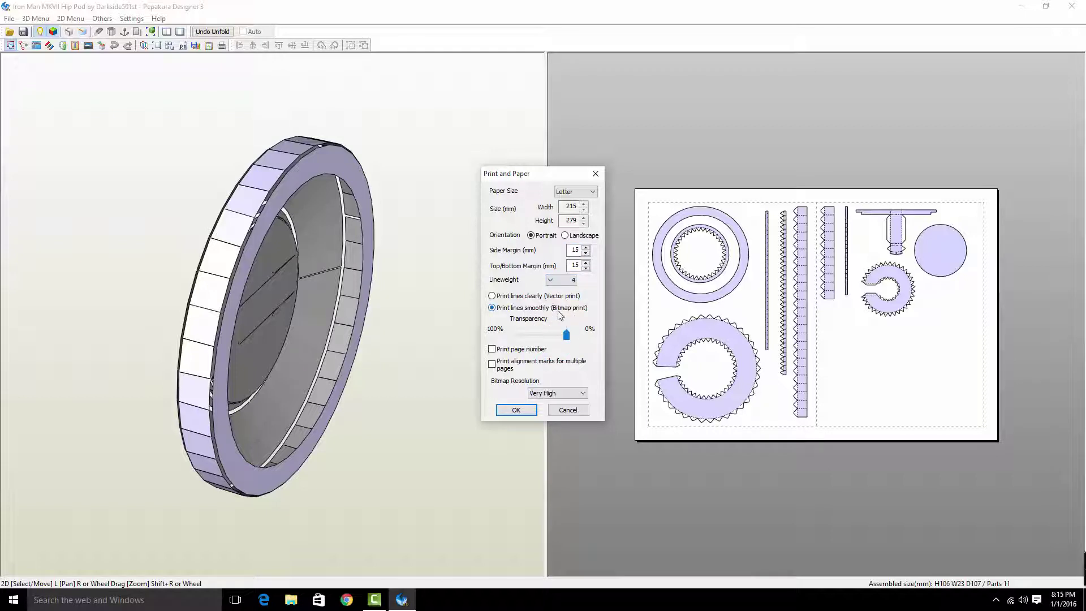
{"action": "left_click_drag", "start_coordinate": [580, 336], "coordinate": [581, 337]}
{"action": "left_click", "coordinate": [516, 410]}
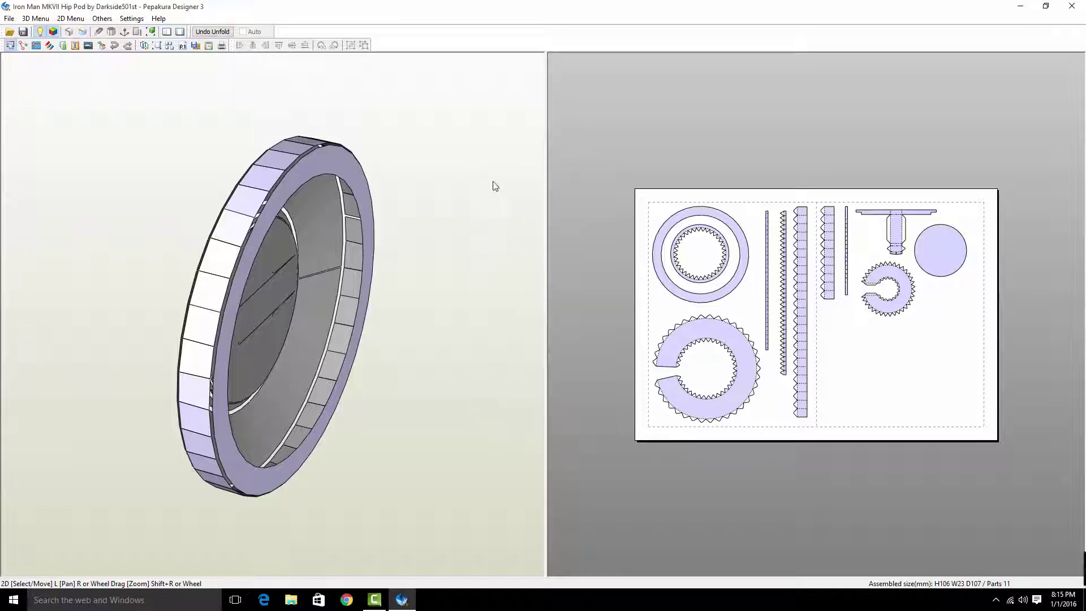
Disjoin a tabbed segment from the outer edge of the small open ring, and rejoin it
{"action": "scroll", "coordinate": [824, 384], "scroll_direction": "up", "scroll_amount": 1}
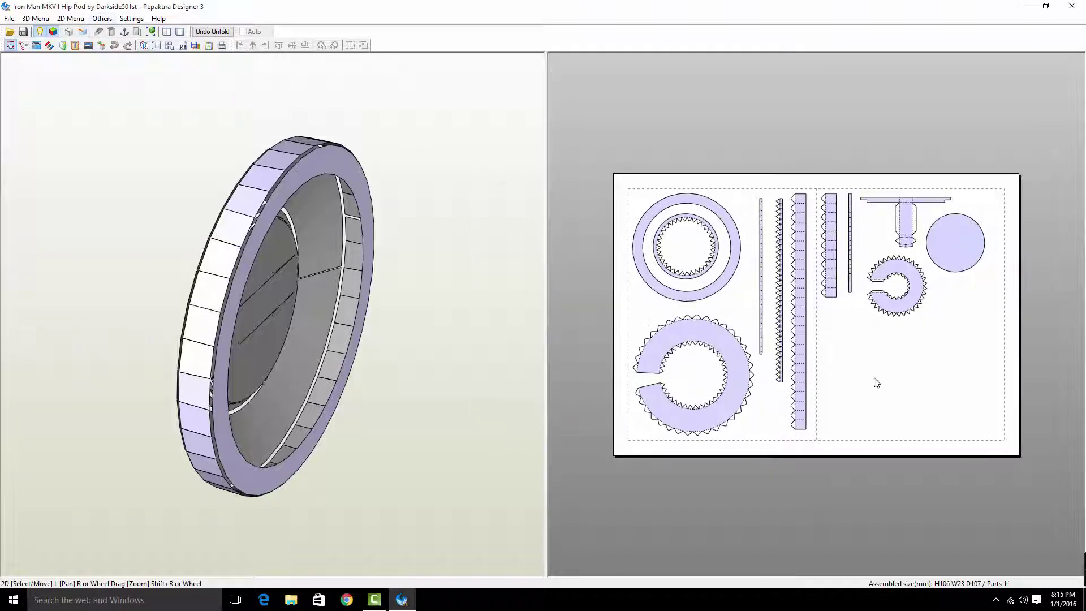
{"action": "scroll", "coordinate": [855, 239], "scroll_direction": "up", "scroll_amount": 3}
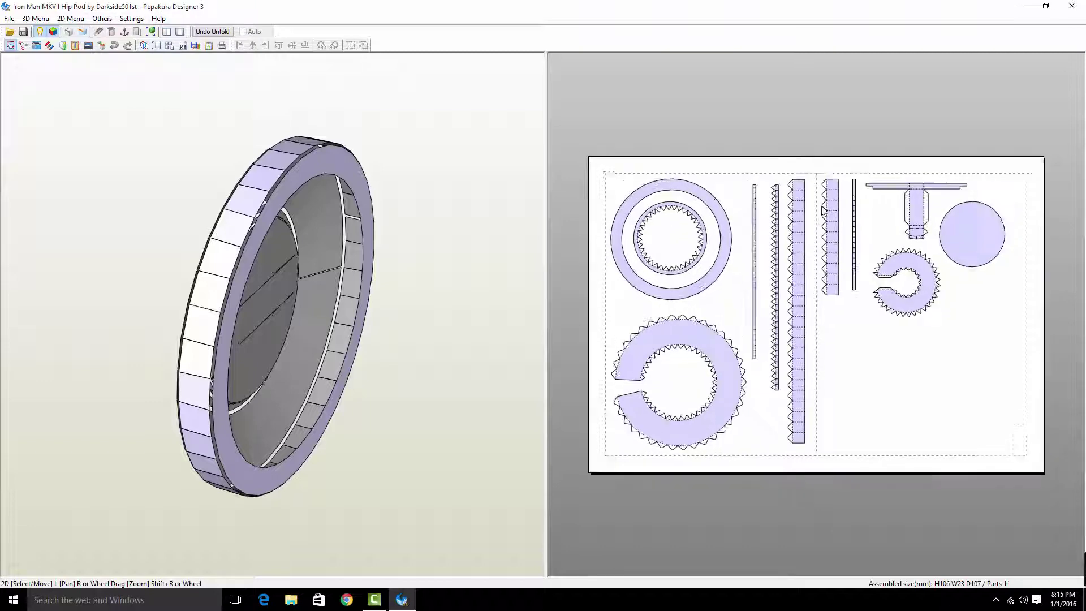
{"action": "scroll", "coordinate": [820, 328], "scroll_direction": "down", "scroll_amount": 1}
{"action": "scroll", "coordinate": [764, 299], "scroll_direction": "up", "scroll_amount": 3}
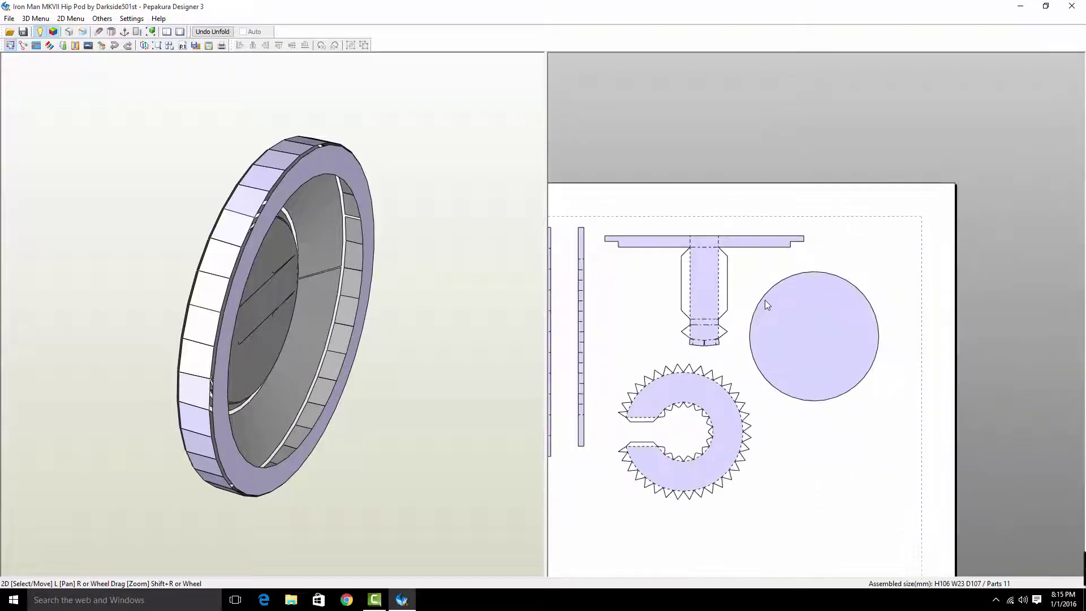
{"action": "scroll", "coordinate": [672, 352], "scroll_direction": "up", "scroll_amount": 4}
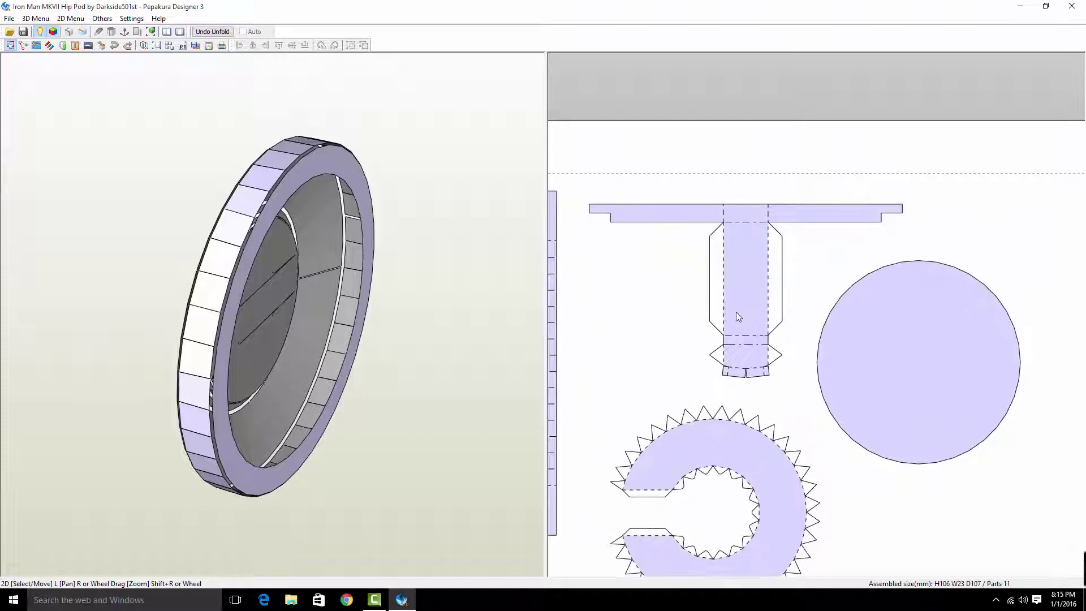
{"action": "scroll", "coordinate": [752, 290], "scroll_direction": "down", "scroll_amount": 2}
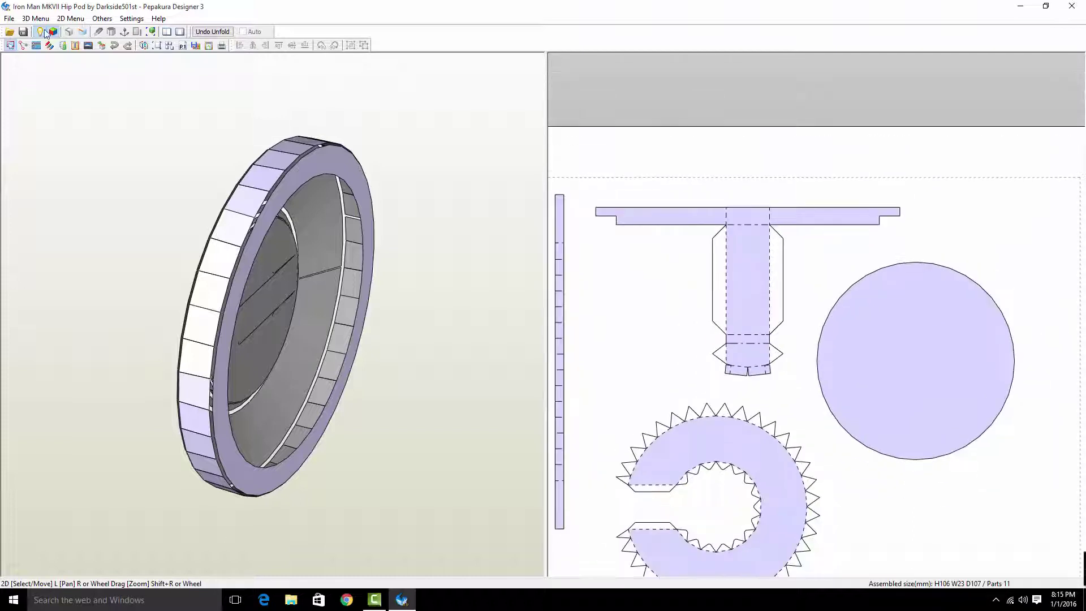
{"action": "left_click", "coordinate": [38, 46]}
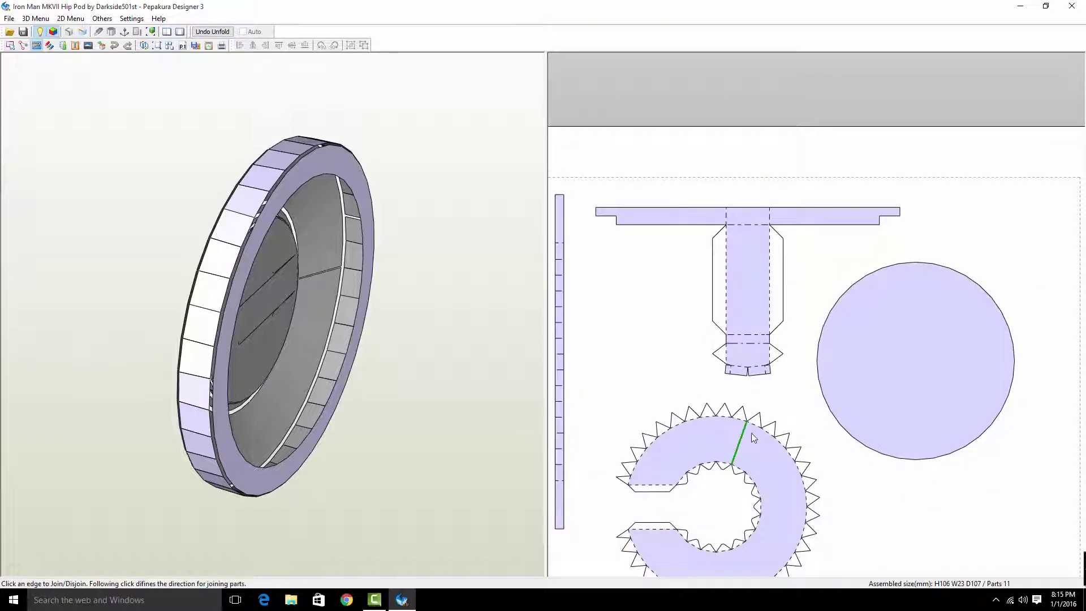
{"action": "left_click", "coordinate": [790, 456]}
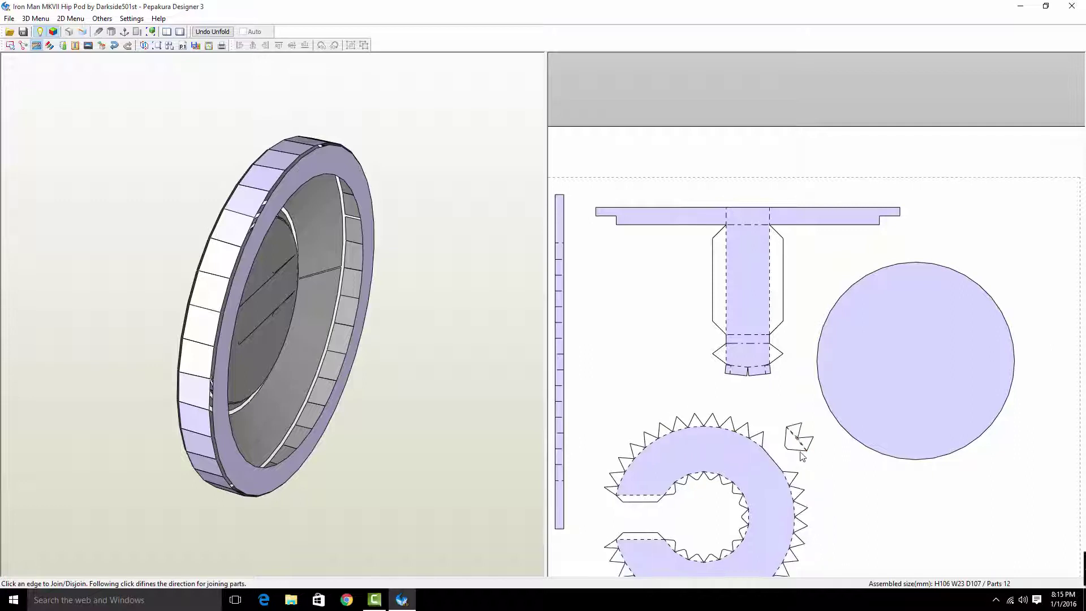
{"action": "left_click", "coordinate": [773, 512]}
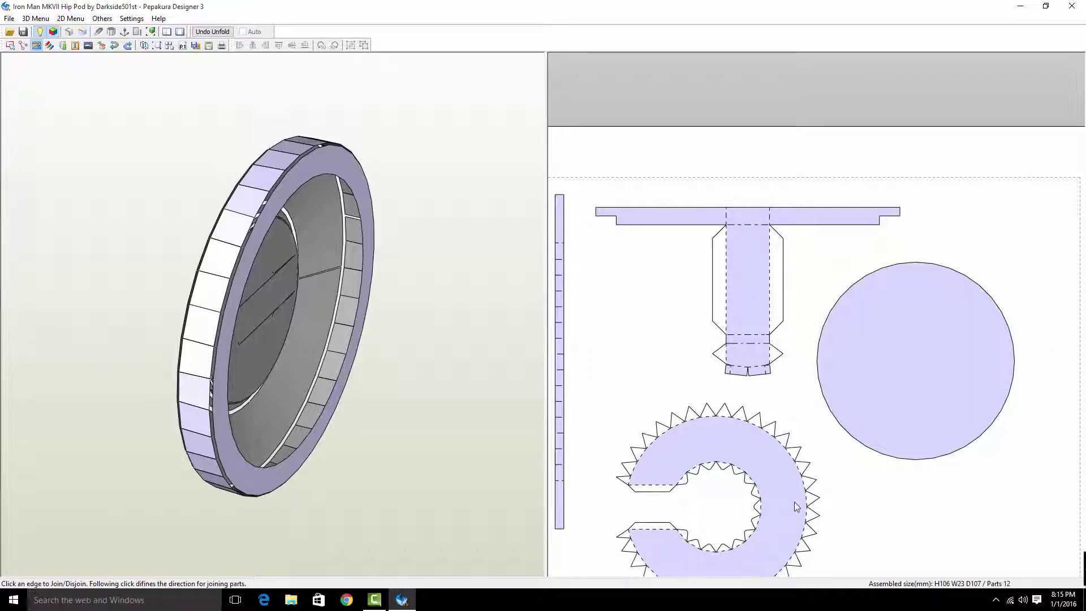
Join the matching narrow strip to the outer edge of the small open ring and inspect where they overlap
{"action": "left_click", "coordinate": [758, 426]}
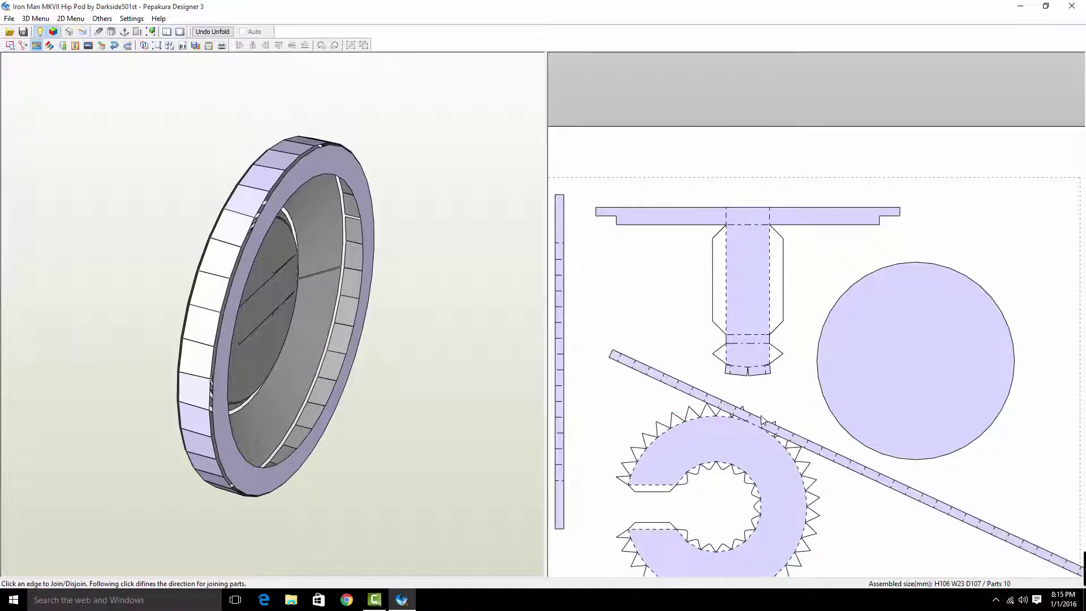
{"action": "scroll", "coordinate": [763, 368], "scroll_direction": "up", "scroll_amount": 3}
{"action": "scroll", "coordinate": [767, 362], "scroll_direction": "up", "scroll_amount": 4}
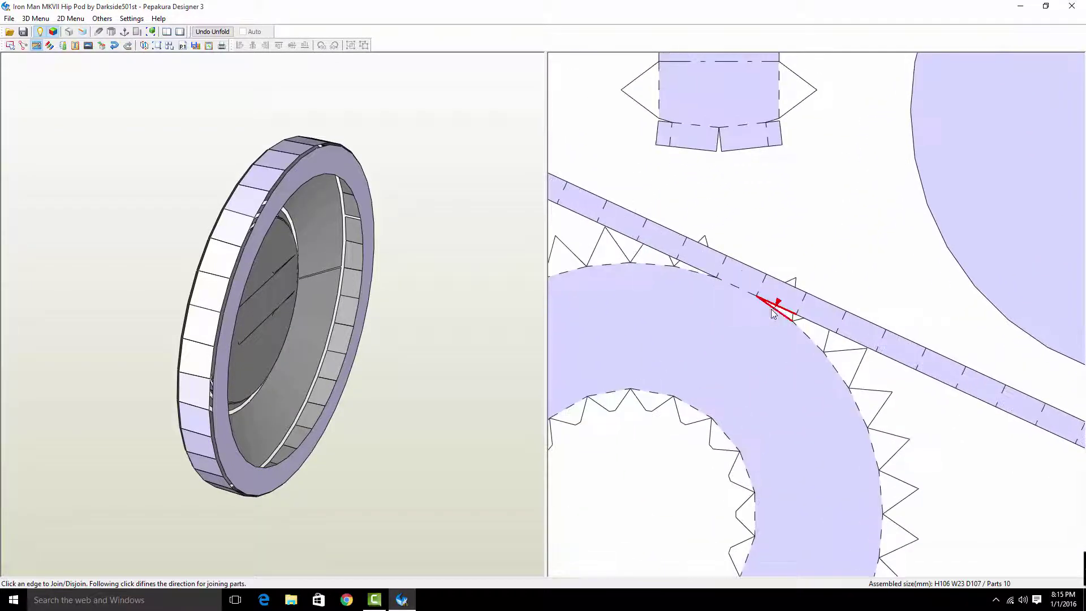
{"action": "scroll", "coordinate": [819, 390], "scroll_direction": "up", "scroll_amount": 2}
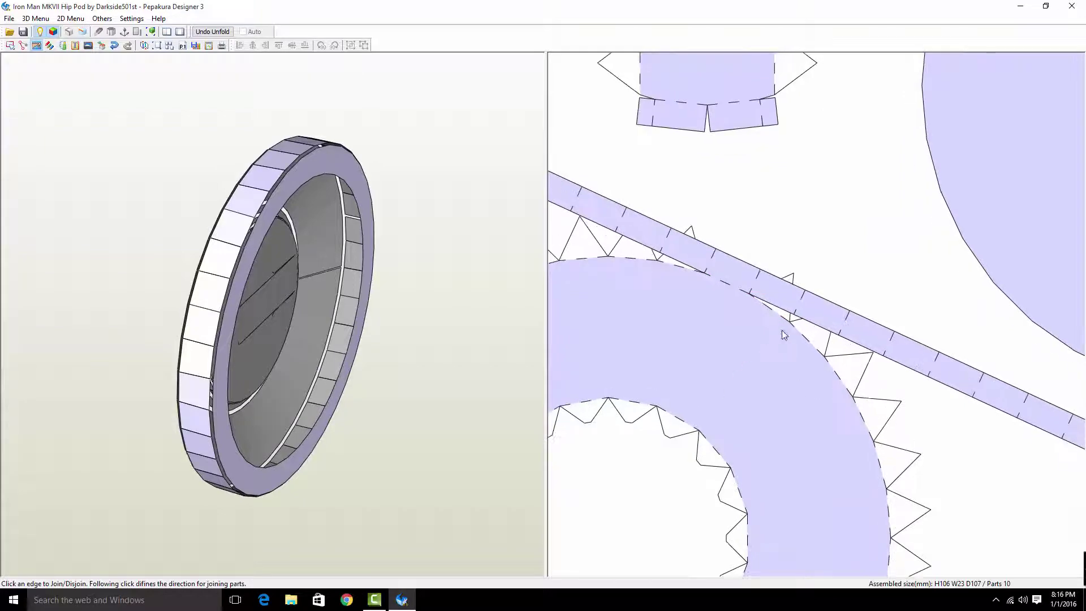
{"action": "scroll", "coordinate": [782, 319], "scroll_direction": "down", "scroll_amount": 1}
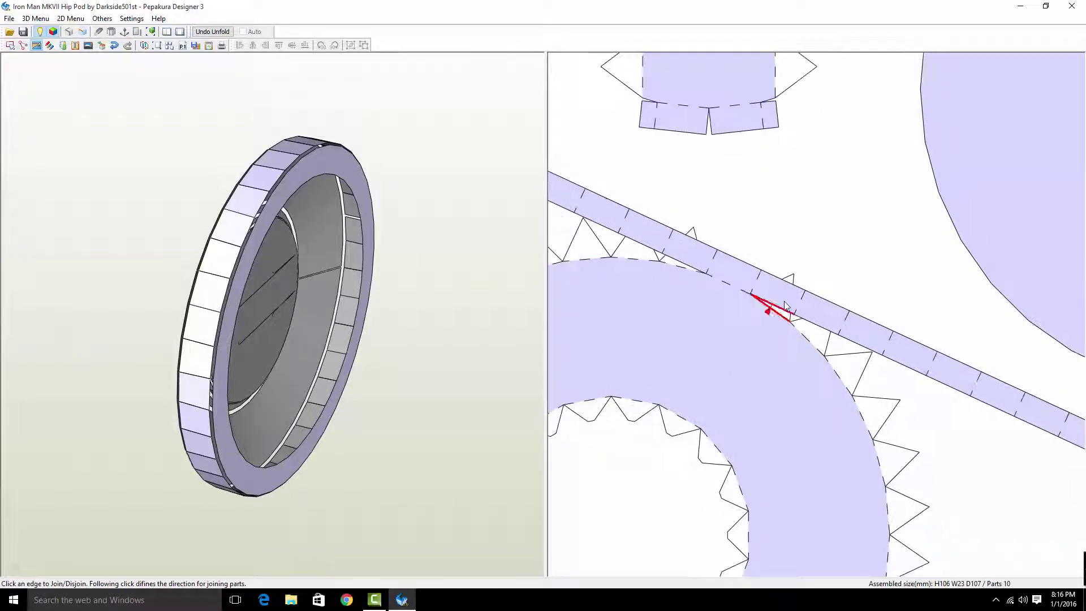
{"action": "scroll", "coordinate": [768, 339], "scroll_direction": "down", "scroll_amount": 1}
{"action": "scroll", "coordinate": [768, 338], "scroll_direction": "down", "scroll_amount": 1}
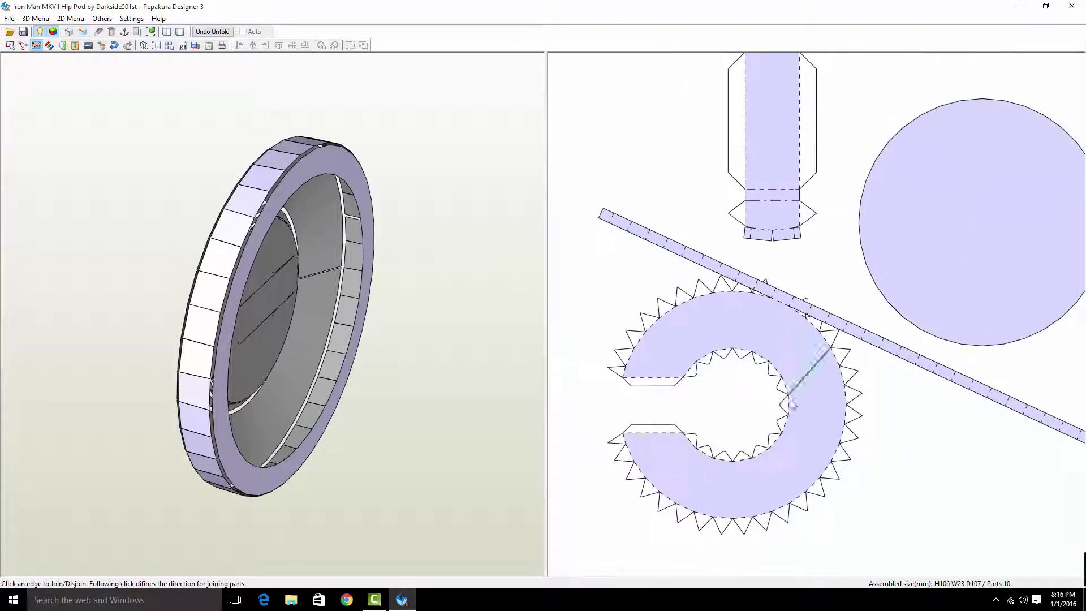
{"action": "scroll", "coordinate": [803, 362], "scroll_direction": "up", "scroll_amount": 2}
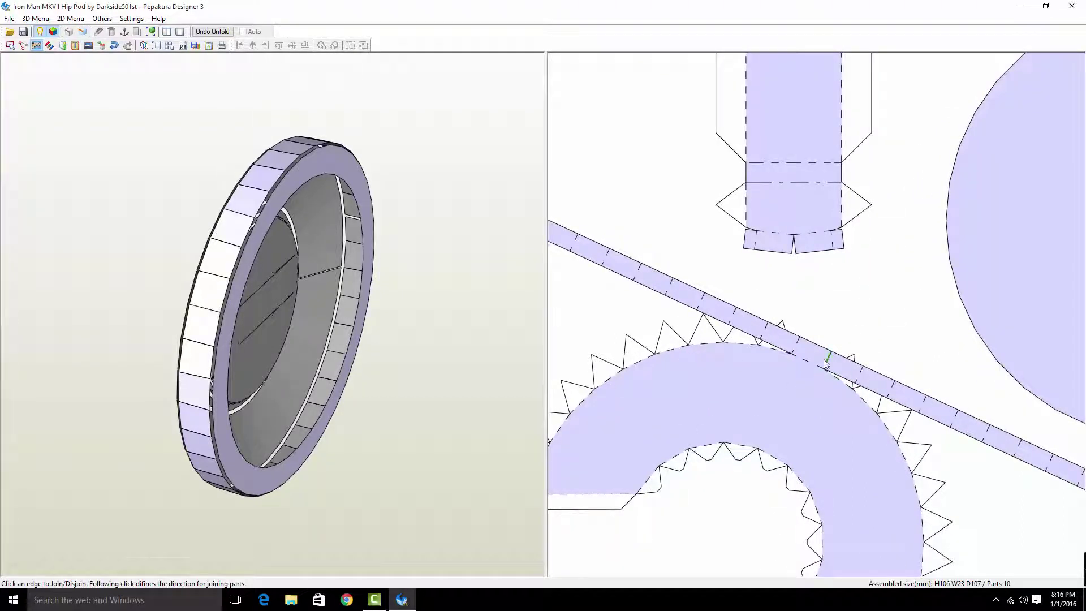
{"action": "scroll", "coordinate": [826, 362], "scroll_direction": "up", "scroll_amount": 2}
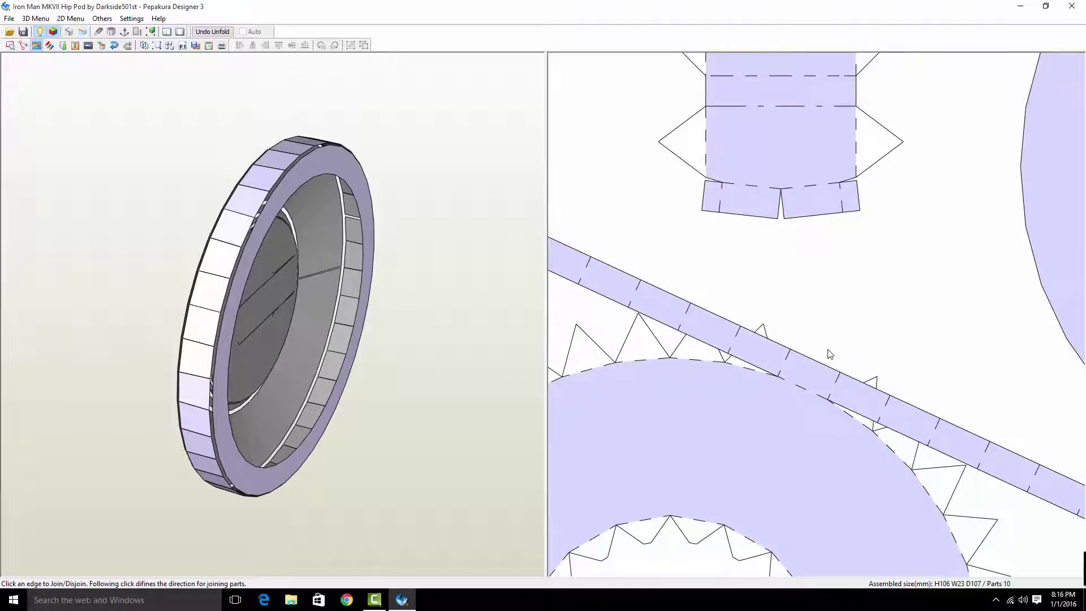
{"action": "scroll", "coordinate": [837, 357], "scroll_direction": "down", "scroll_amount": 4}
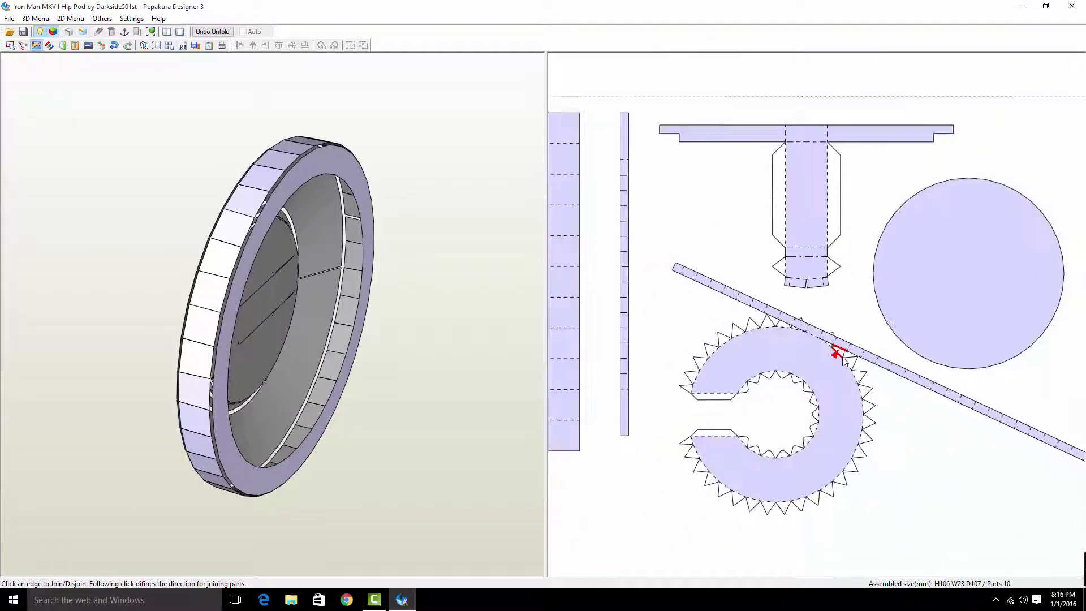
{"action": "scroll", "coordinate": [893, 418], "scroll_direction": "up", "scroll_amount": 4}
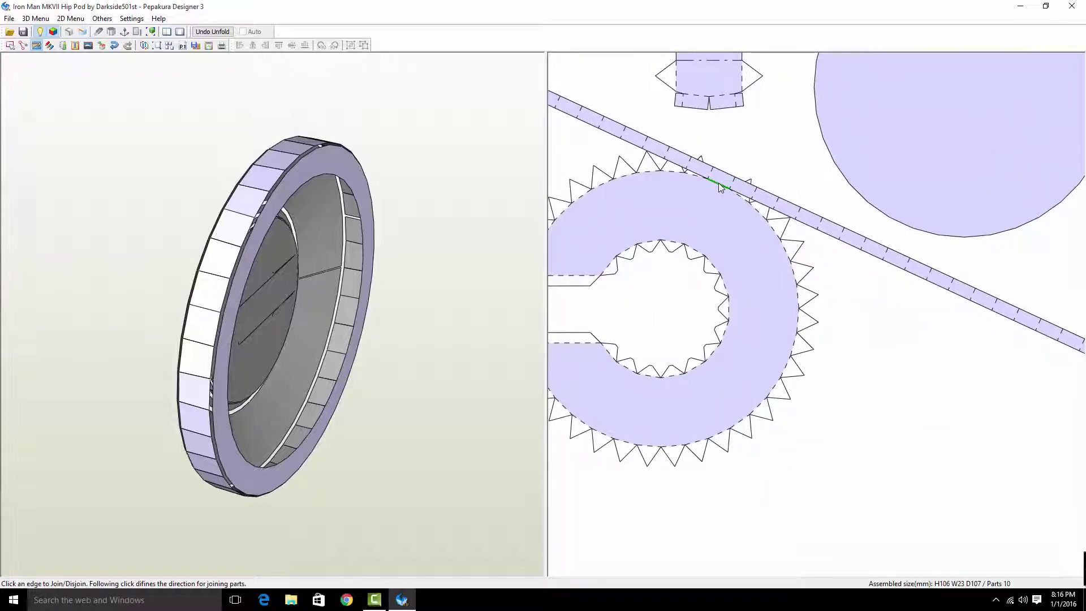
Separate the narrow strip from the small open ring and return it to its original place on the page
{"action": "left_click", "coordinate": [720, 188]}
{"action": "scroll", "coordinate": [791, 220], "scroll_direction": "up", "scroll_amount": 2}
{"action": "scroll", "coordinate": [799, 226], "scroll_direction": "down", "scroll_amount": 2}
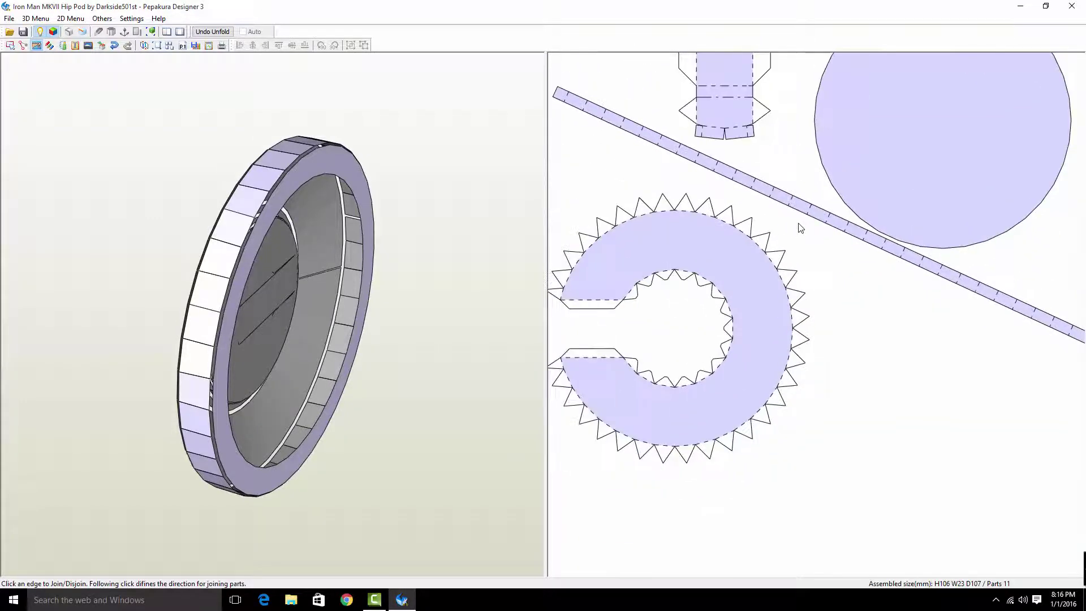
{"action": "scroll", "coordinate": [801, 228], "scroll_direction": "down", "scroll_amount": 5}
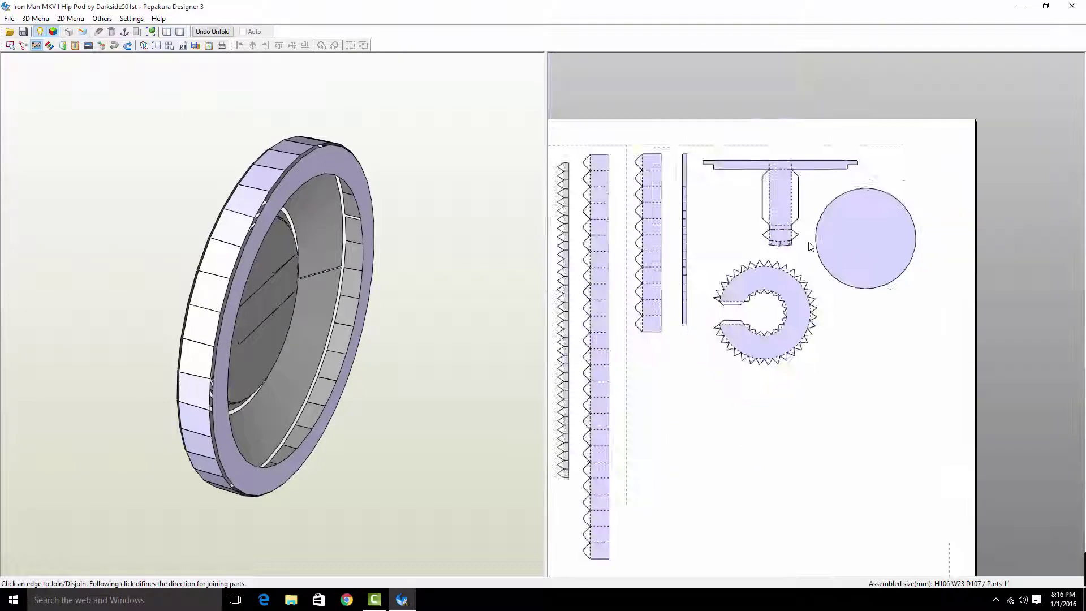
Turn off the texture display so that the parts have no fill color in the model and pattern
{"action": "scroll", "coordinate": [810, 246], "scroll_direction": "down", "scroll_amount": 3}
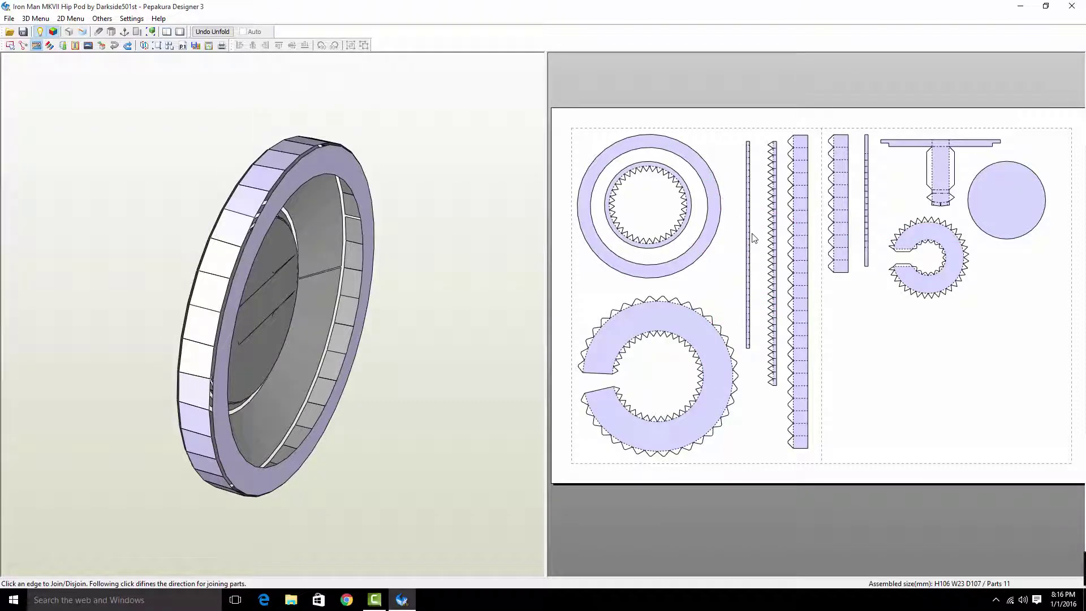
{"action": "scroll", "coordinate": [739, 243], "scroll_direction": "down", "scroll_amount": 1}
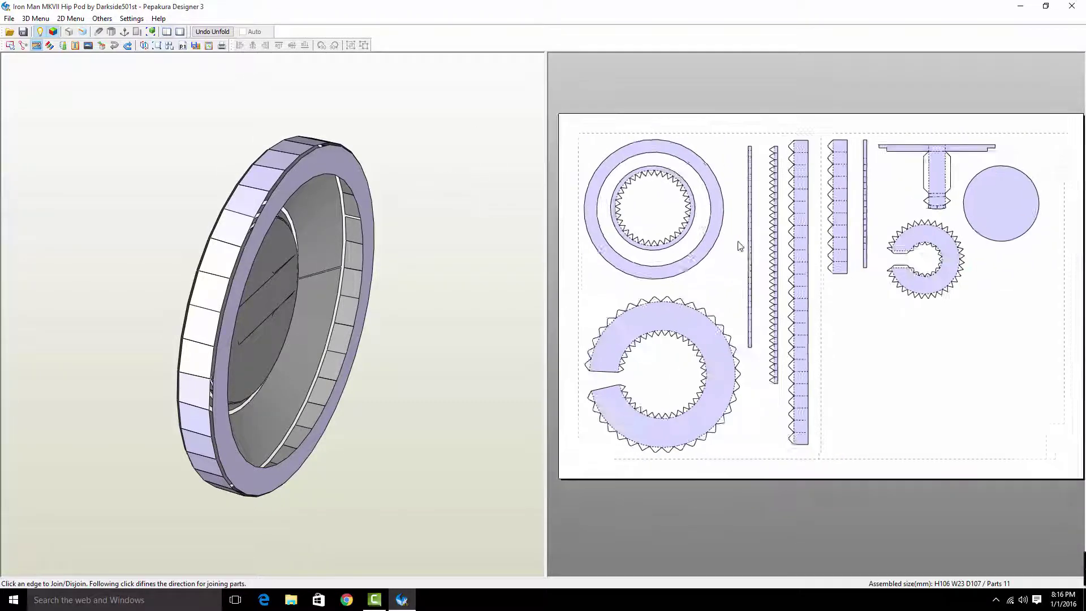
{"action": "left_click", "coordinate": [53, 31]}
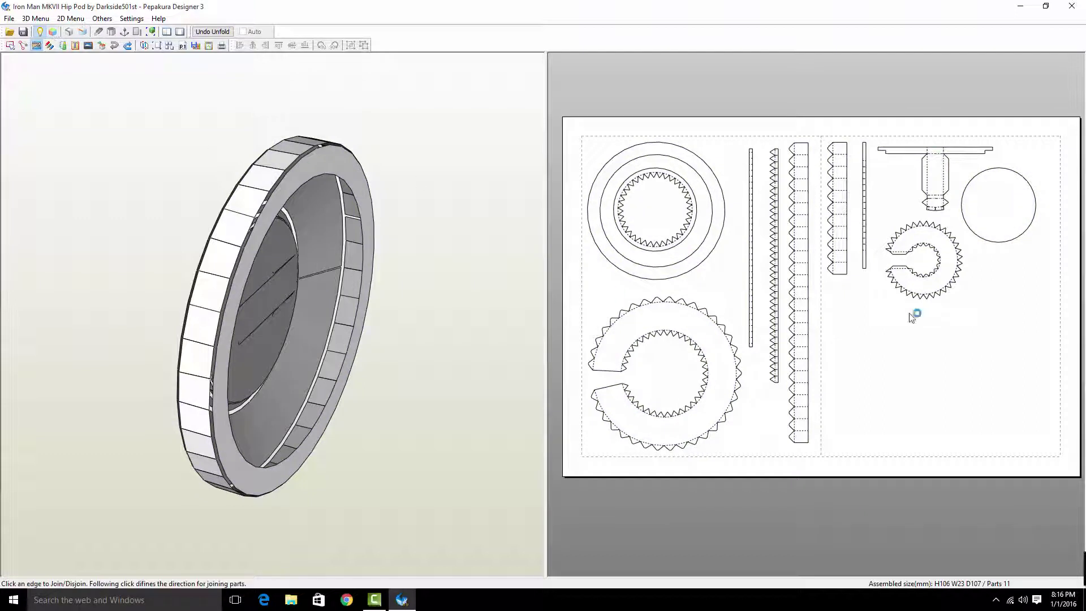
Recolor the mountain fold lines of all parts on the page blue, leaving cut and valley lines out of the selection
{"action": "left_click", "coordinate": [50, 46]}
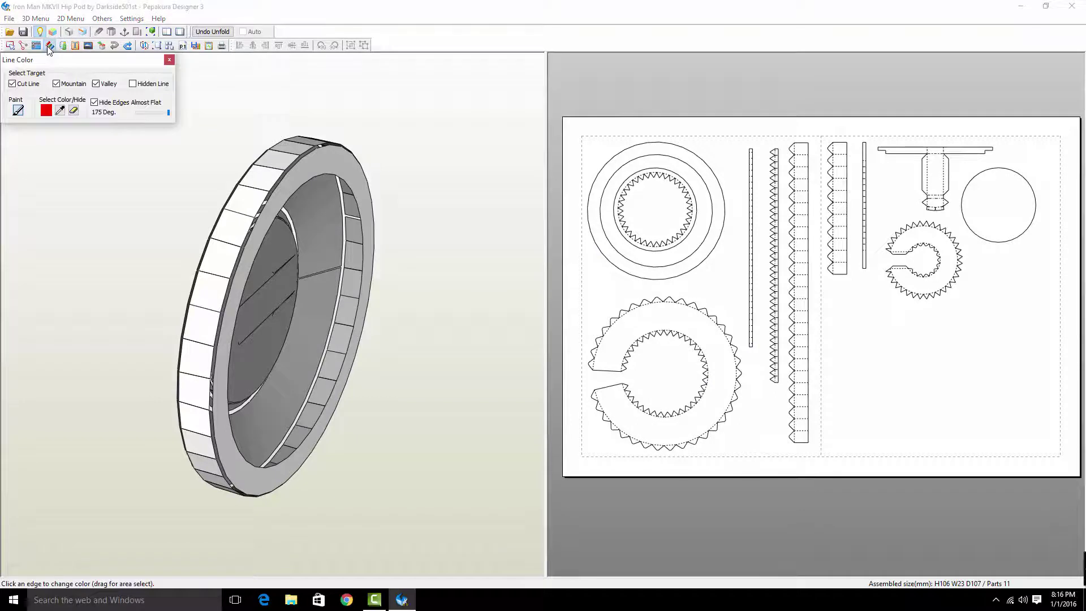
{"action": "left_click", "coordinate": [30, 86]}
{"action": "left_click", "coordinate": [46, 111]}
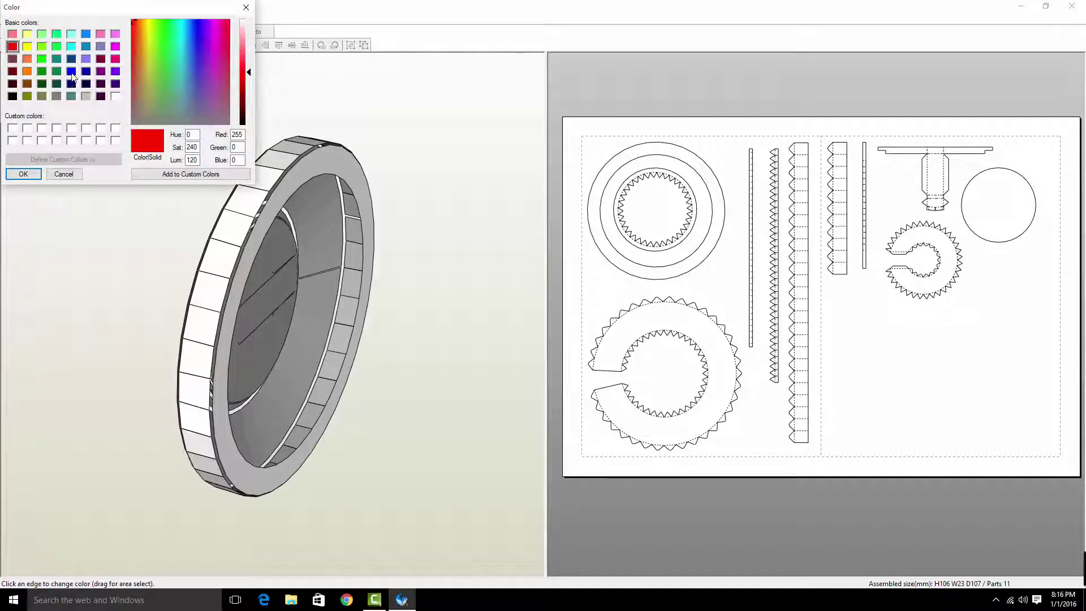
{"action": "left_click", "coordinate": [71, 71]}
{"action": "left_click", "coordinate": [23, 174]}
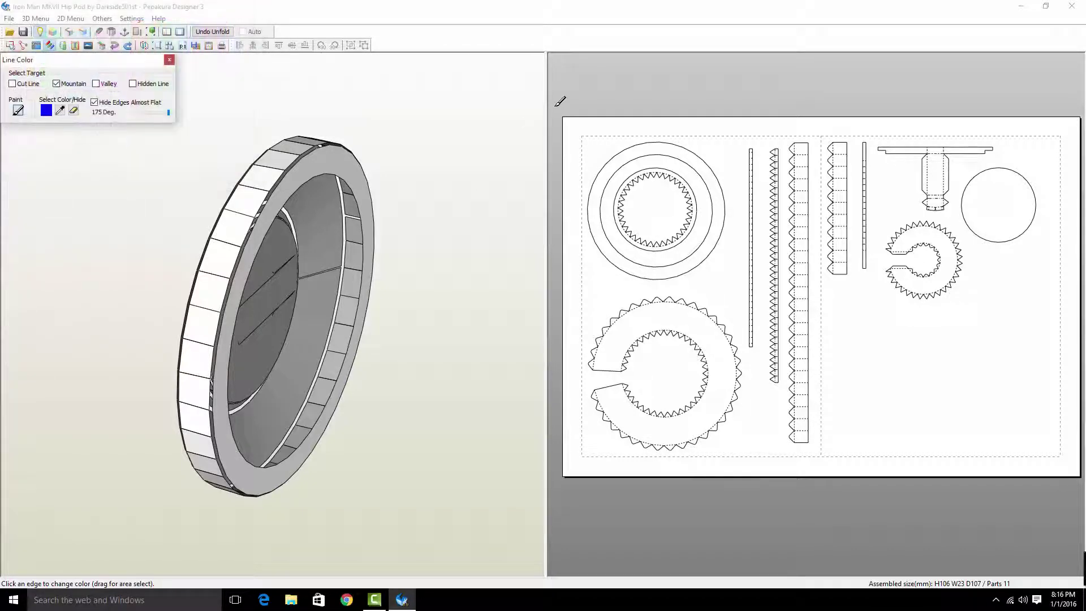
{"action": "left_click_drag", "start_coordinate": [557, 104], "coordinate": [972, 426]}
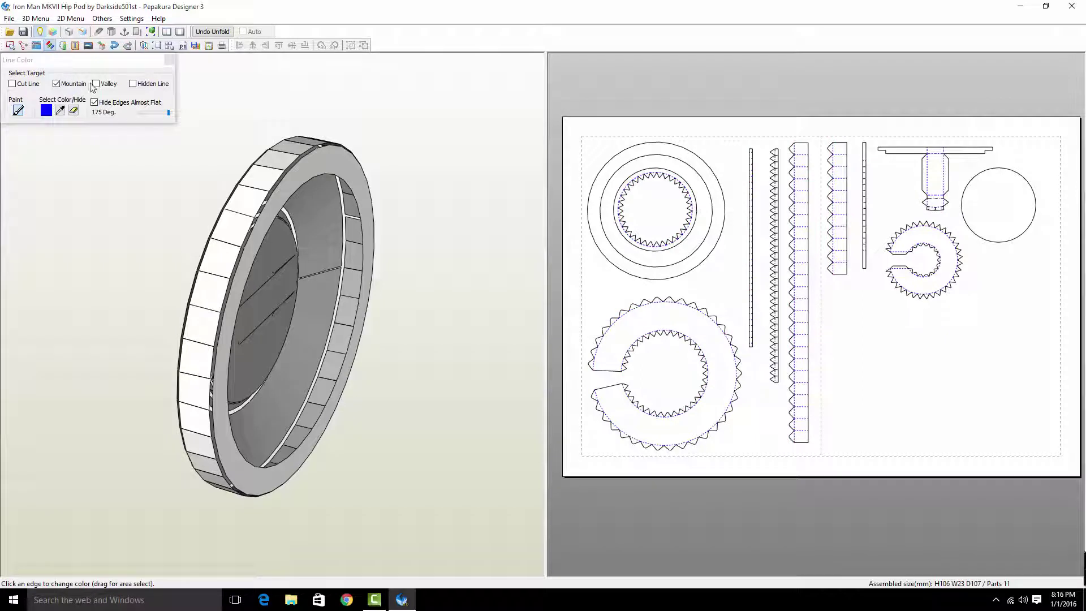
Recolor the valley fold lines of all parts on the page red, leaving mountain and cut lines out of the selection
{"action": "left_click", "coordinate": [68, 85]}
{"action": "left_click", "coordinate": [95, 84]}
{"action": "left_click", "coordinate": [47, 111]}
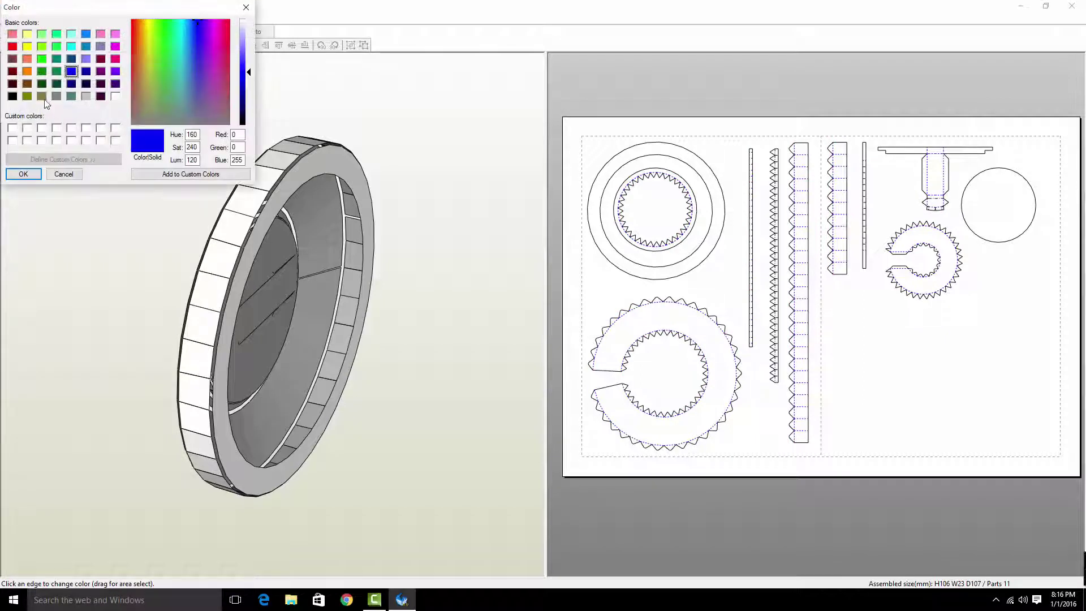
{"action": "left_click", "coordinate": [11, 46]}
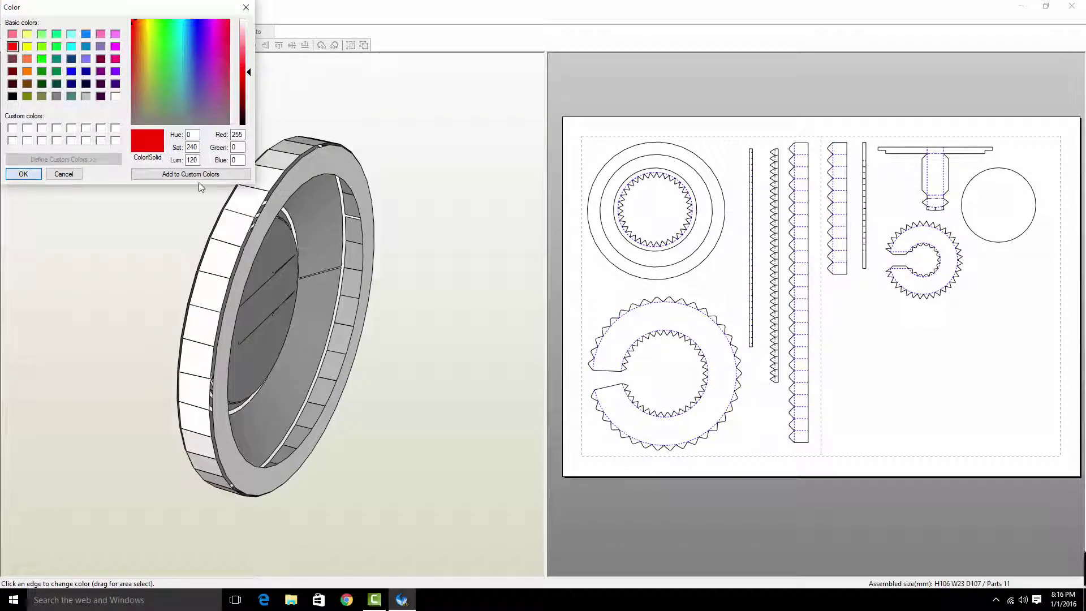
{"action": "left_click", "coordinate": [24, 173]}
{"action": "left_click_drag", "start_coordinate": [661, 160], "coordinate": [1055, 498]}
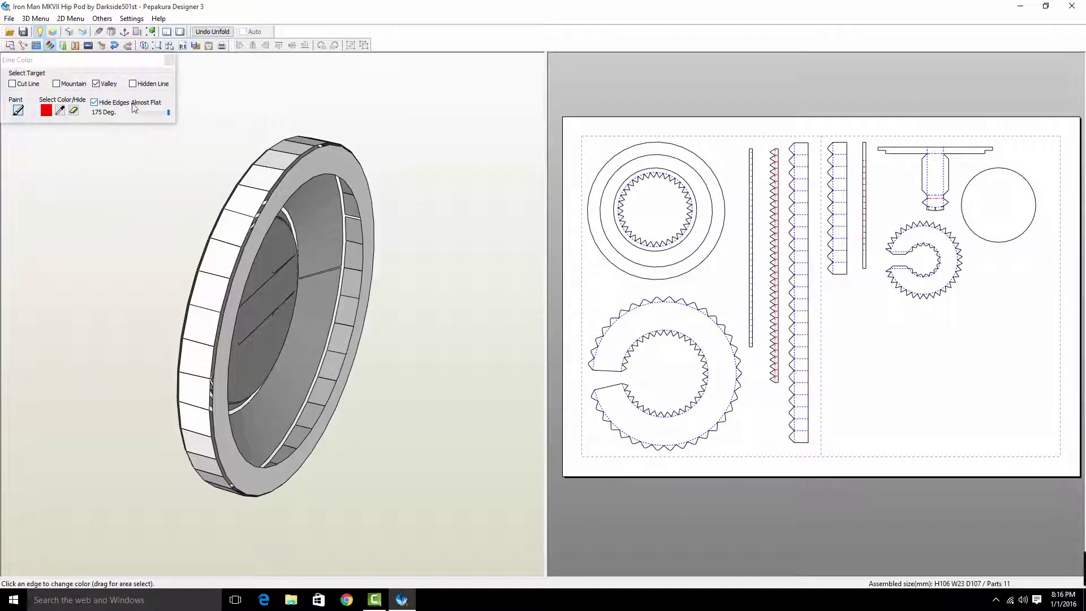
Try different thresholds for hiding almost flat edges, raising it to 180 degrees and then bringing it back to 177 degrees
{"action": "scroll", "coordinate": [639, 286], "scroll_direction": "down", "scroll_amount": 1}
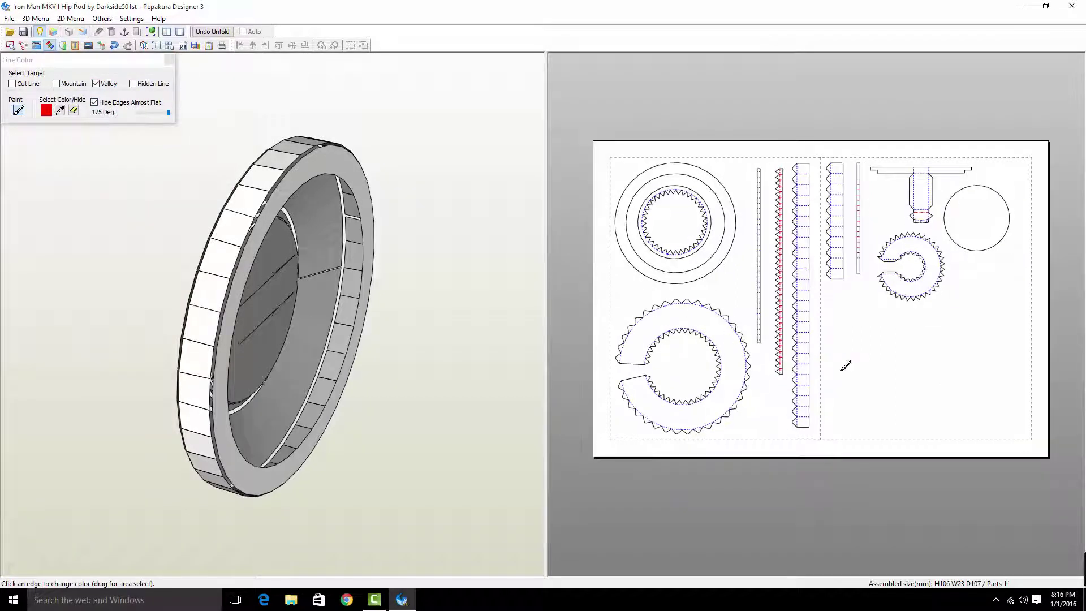
{"action": "scroll", "coordinate": [846, 365], "scroll_direction": "up", "scroll_amount": 1}
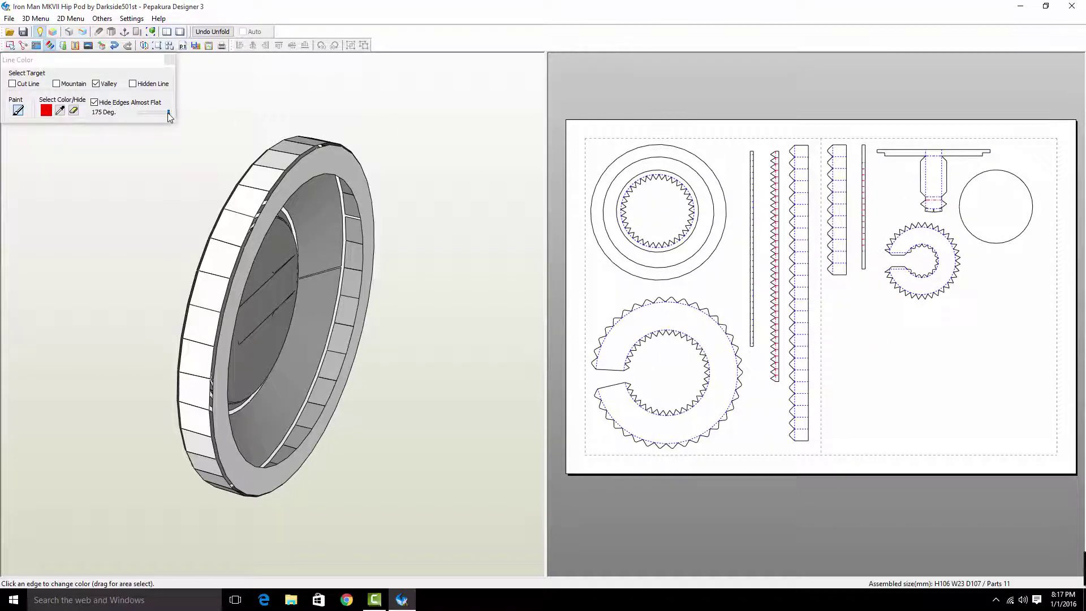
{"action": "left_click_drag", "start_coordinate": [167, 113], "coordinate": [168, 113]}
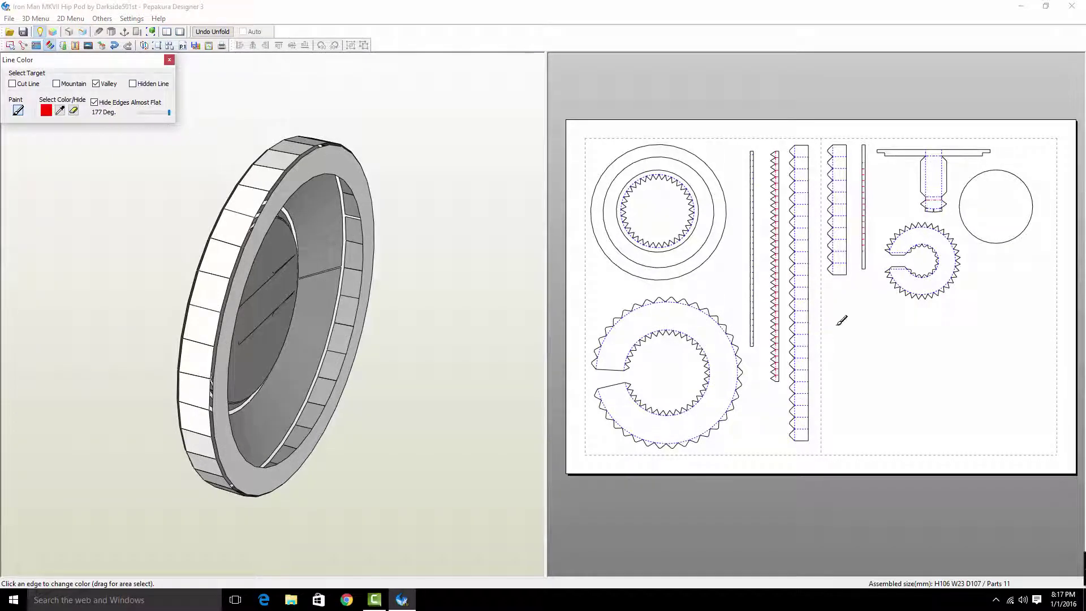
{"action": "scroll", "coordinate": [803, 309], "scroll_direction": "up", "scroll_amount": 2}
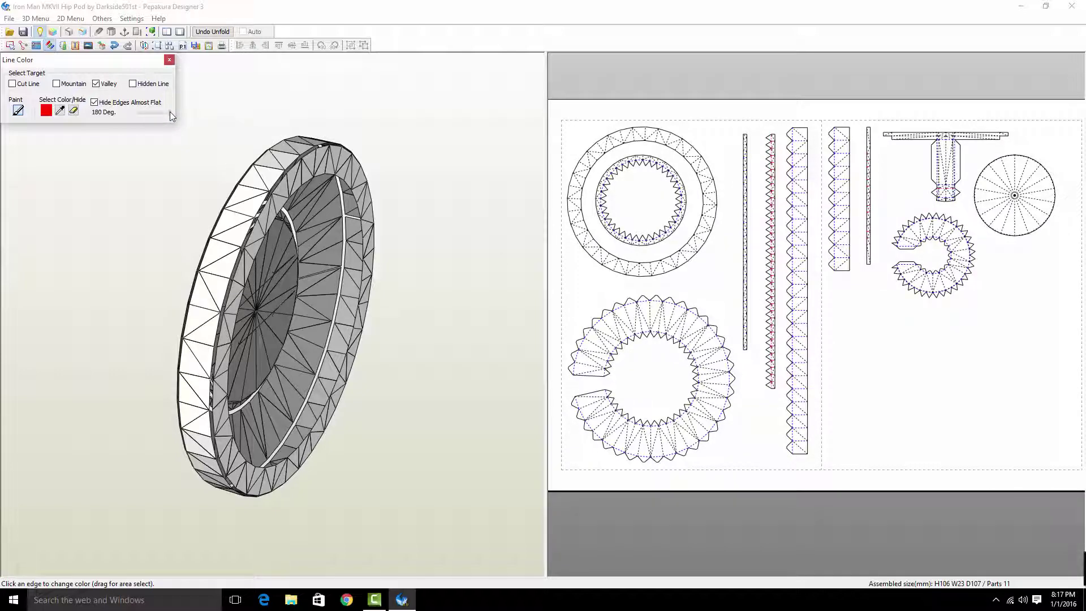
{"action": "left_click_drag", "start_coordinate": [170, 112], "coordinate": [167, 107]}
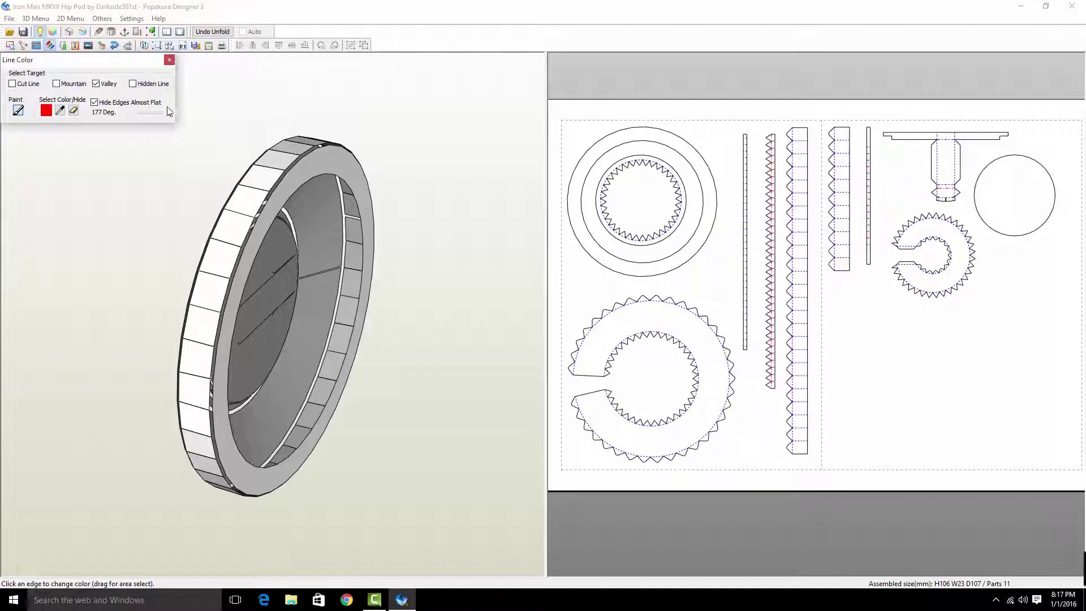
{"action": "left_click", "coordinate": [169, 60]}
Set the threshold for hiding almost flat folding lines to 178 degrees in the line style settings
{"action": "left_click", "coordinate": [131, 18]}
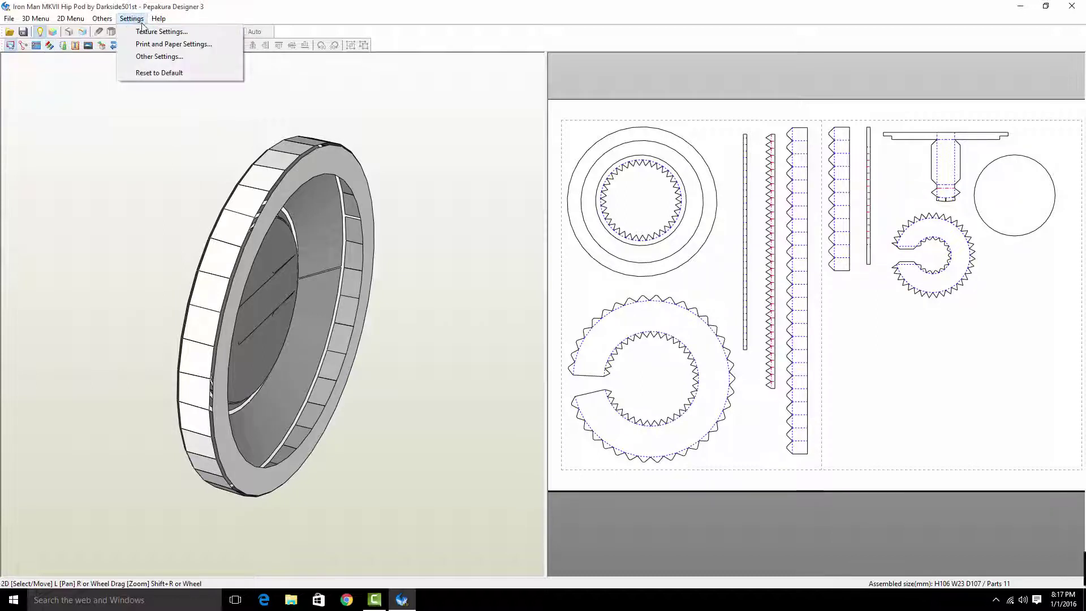
{"action": "left_click", "coordinate": [166, 57]}
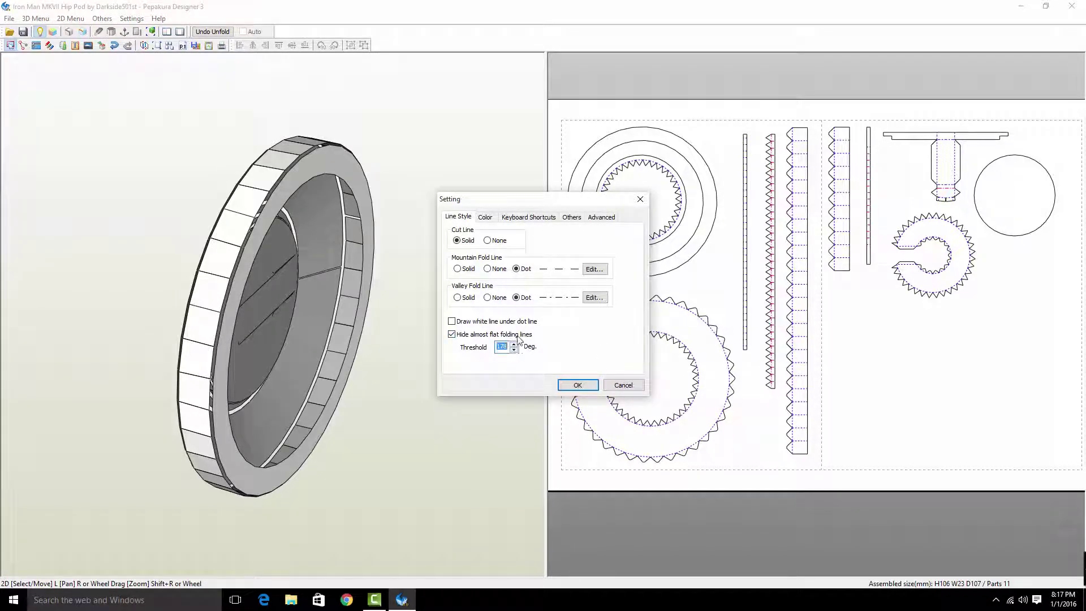
{"action": "left_click", "coordinate": [514, 344]}
{"action": "left_click", "coordinate": [514, 345]}
{"action": "left_click", "coordinate": [577, 385]}
Recolor the mountain fold lines of all parts blue again, including the segment folds of the large open ring
{"action": "scroll", "coordinate": [662, 393], "scroll_direction": "down", "scroll_amount": 1}
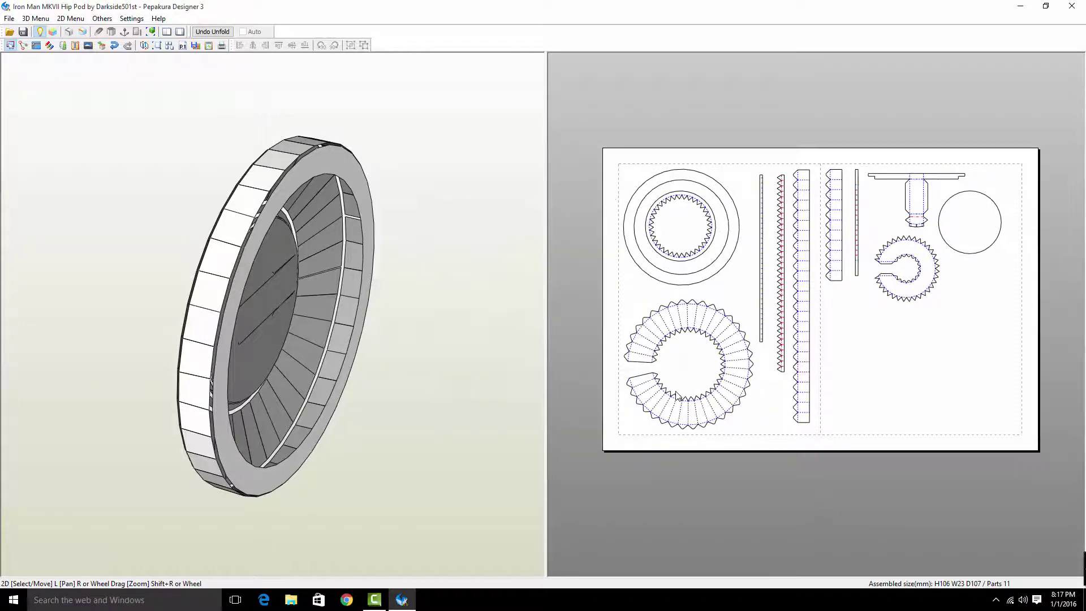
{"action": "scroll", "coordinate": [756, 268], "scroll_direction": "up", "scroll_amount": 4}
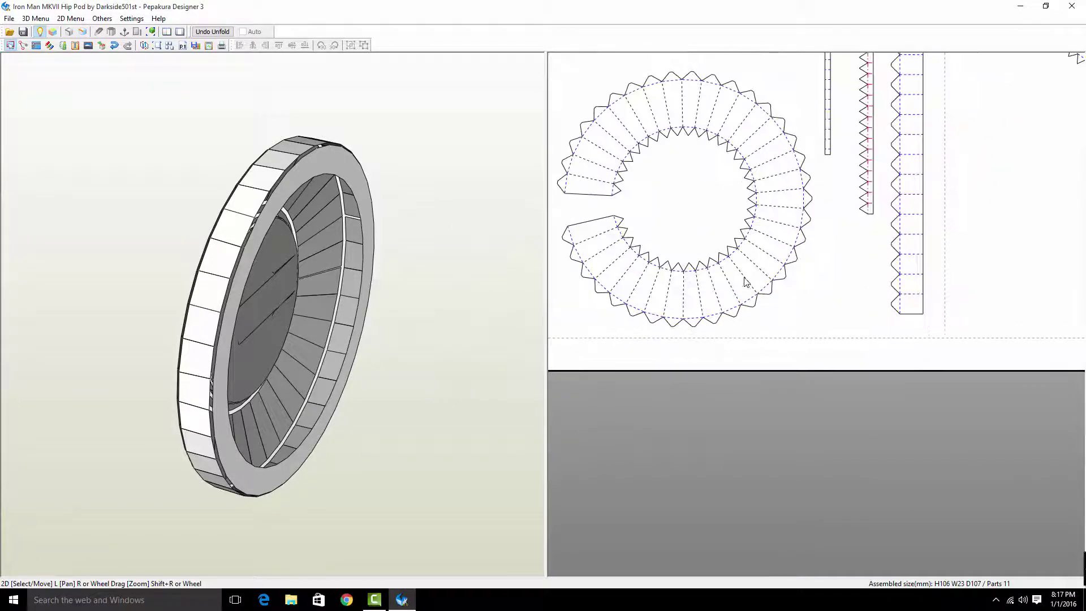
{"action": "scroll", "coordinate": [759, 277], "scroll_direction": "down", "scroll_amount": 5}
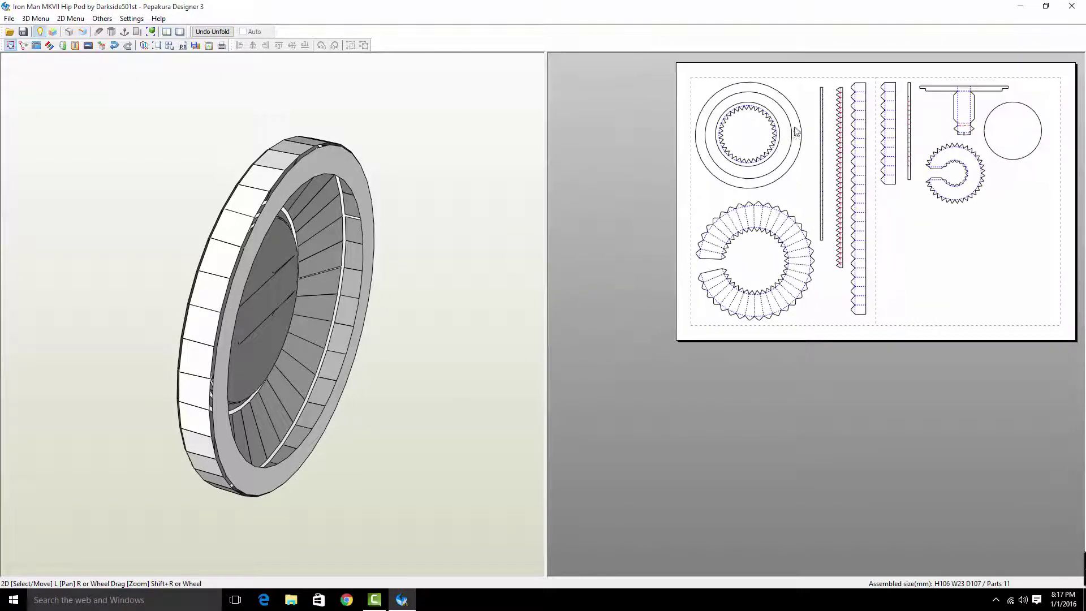
{"action": "left_click_drag", "start_coordinate": [796, 131], "coordinate": [760, 209]}
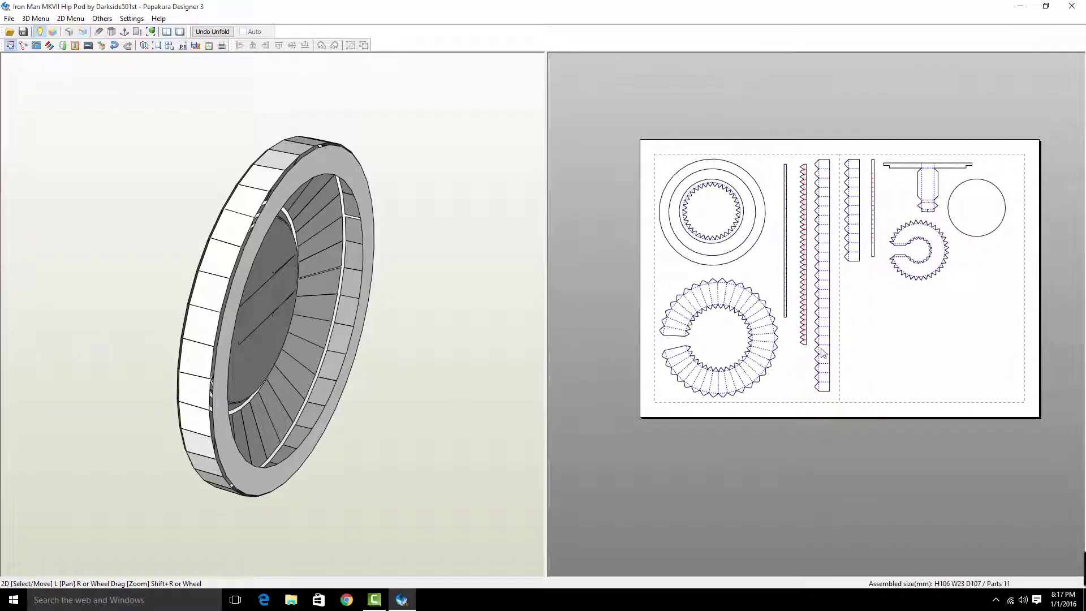
{"action": "scroll", "coordinate": [760, 403], "scroll_direction": "down", "scroll_amount": 1}
{"action": "scroll", "coordinate": [746, 345], "scroll_direction": "up", "scroll_amount": 4}
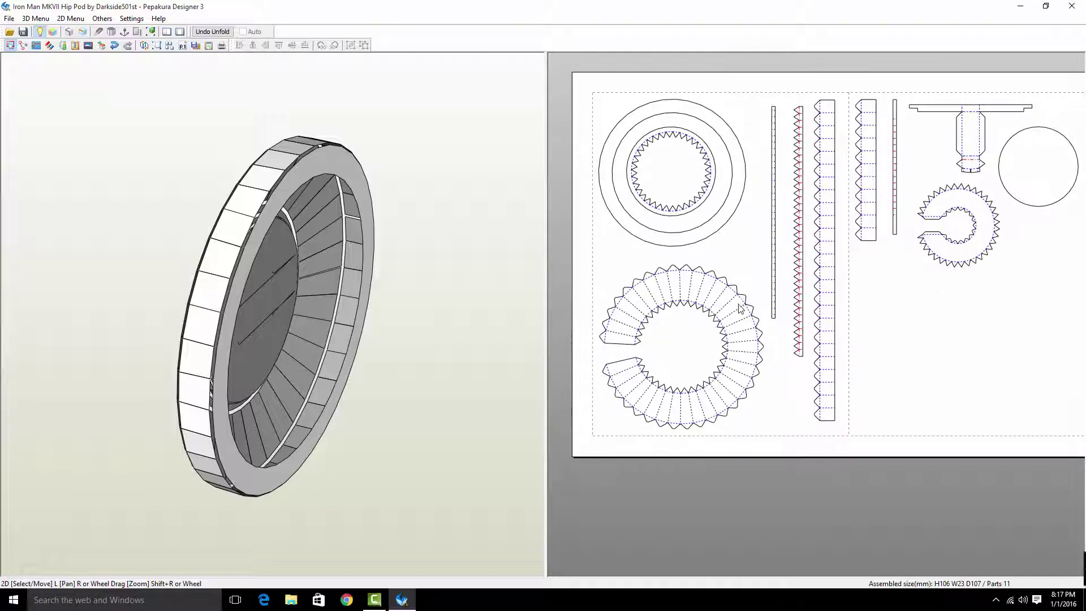
{"action": "left_click", "coordinate": [49, 45]}
{"action": "left_click", "coordinate": [96, 84]}
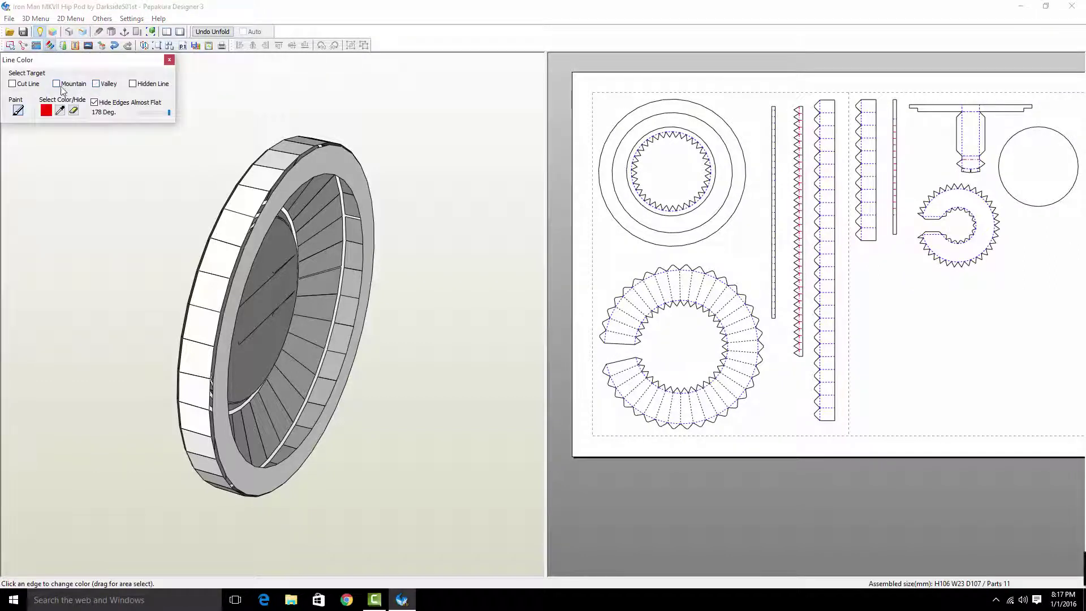
{"action": "left_click", "coordinate": [46, 111]}
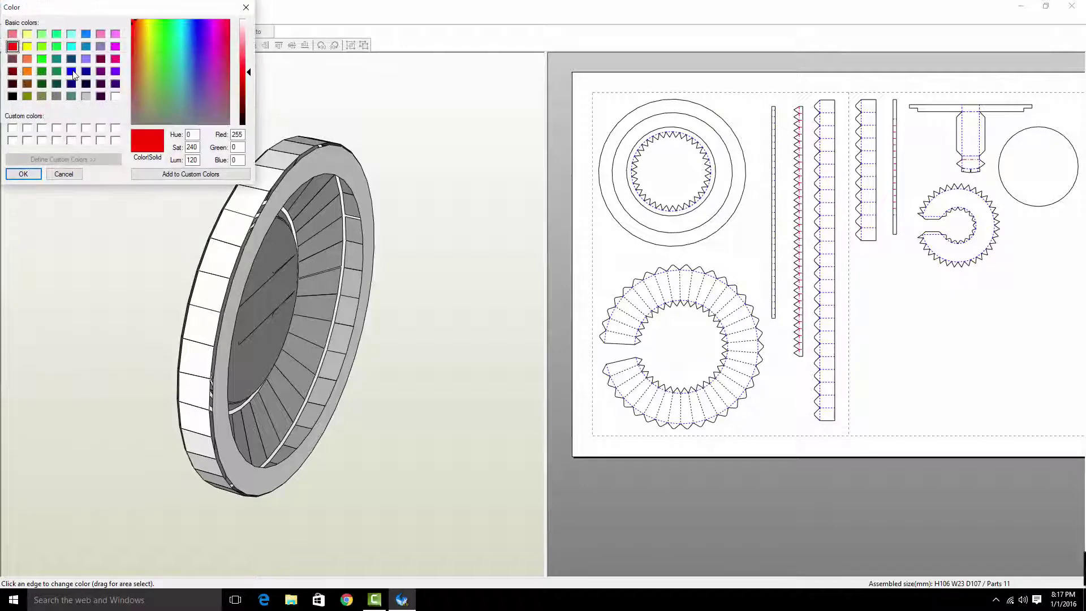
{"action": "left_click", "coordinate": [72, 71]}
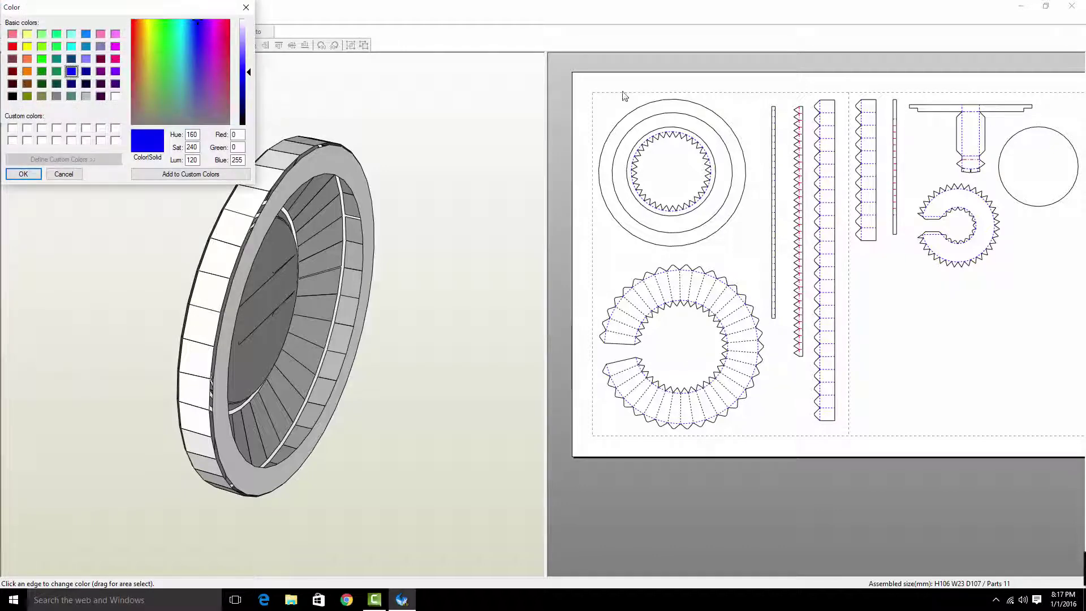
{"action": "left_click", "coordinate": [23, 175]}
{"action": "mouse_move", "coordinate": [568, 85]}
{"action": "left_mouse_down"}
{"action": "mouse_move", "coordinate": [854, 298]}
{"action": "mouse_move", "coordinate": [1083, 537]}
{"action": "left_mouse_up"}
Reapply red to the valley fold lines of all parts on the page and finish the line coloring
{"action": "left_click", "coordinate": [71, 84]}
{"action": "left_click", "coordinate": [97, 83]}
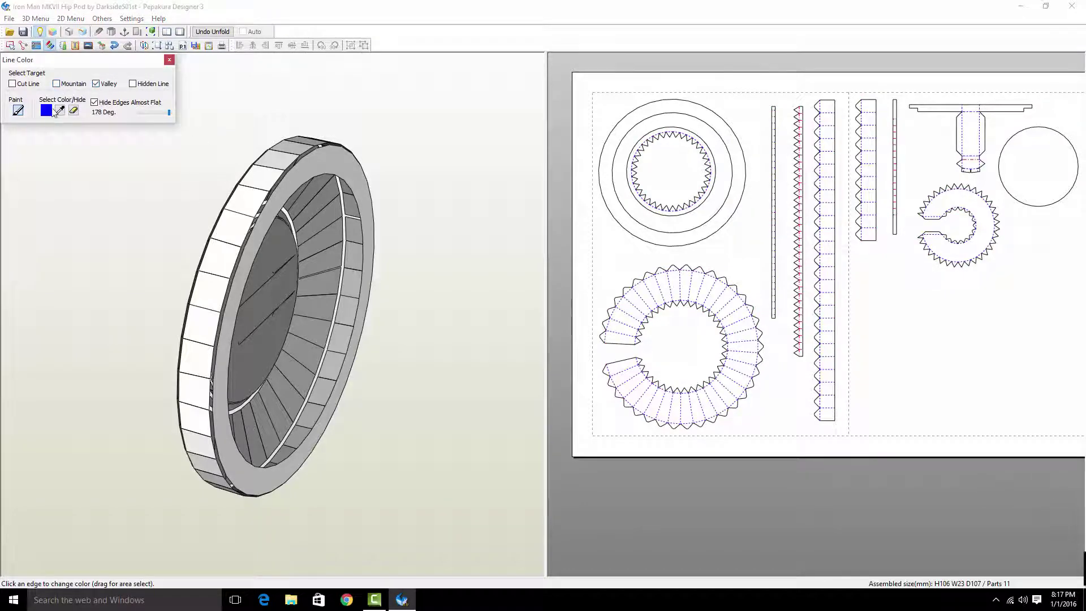
{"action": "left_click", "coordinate": [47, 111]}
{"action": "left_click", "coordinate": [12, 47]}
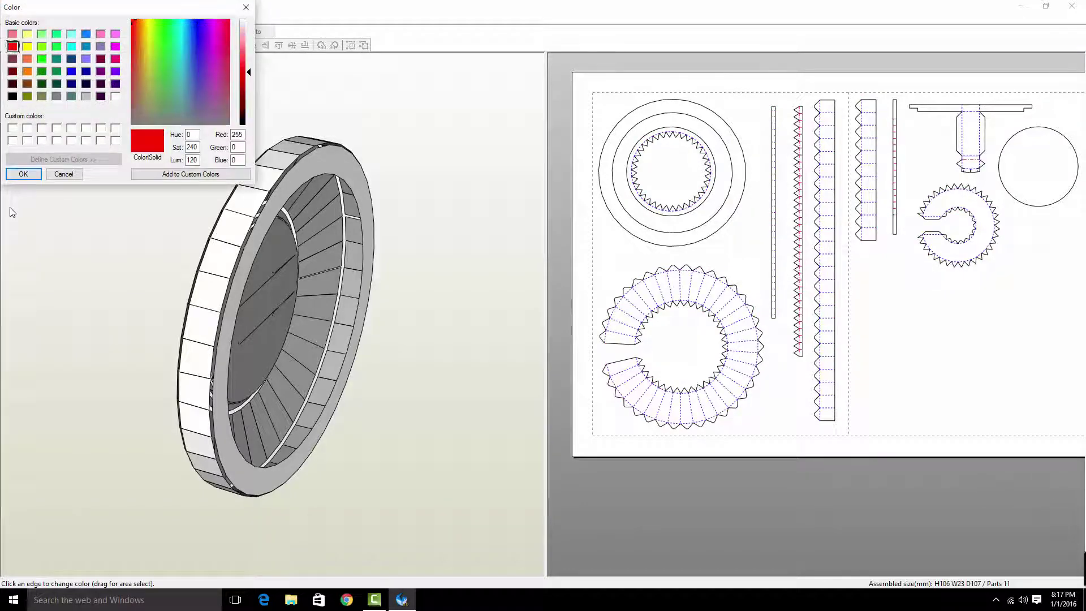
{"action": "left_click", "coordinate": [23, 173]}
{"action": "left_click_drag", "start_coordinate": [582, 76], "coordinate": [1076, 455]}
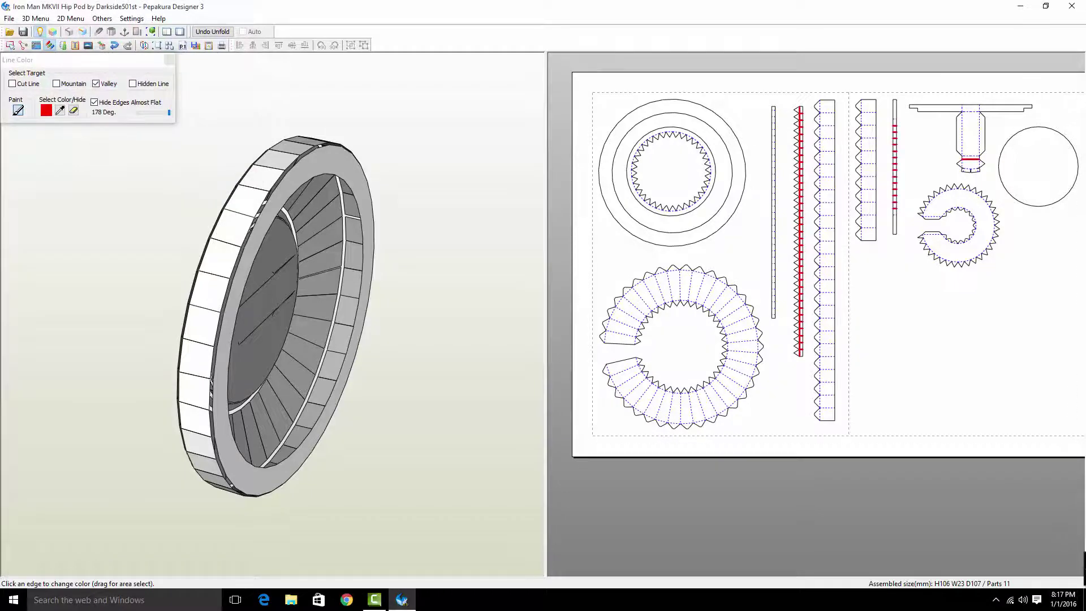
{"action": "left_click", "coordinate": [169, 59]}
Change the line style of the mountain and valley fold lines to solid
{"action": "scroll", "coordinate": [813, 387], "scroll_direction": "up", "scroll_amount": 2}
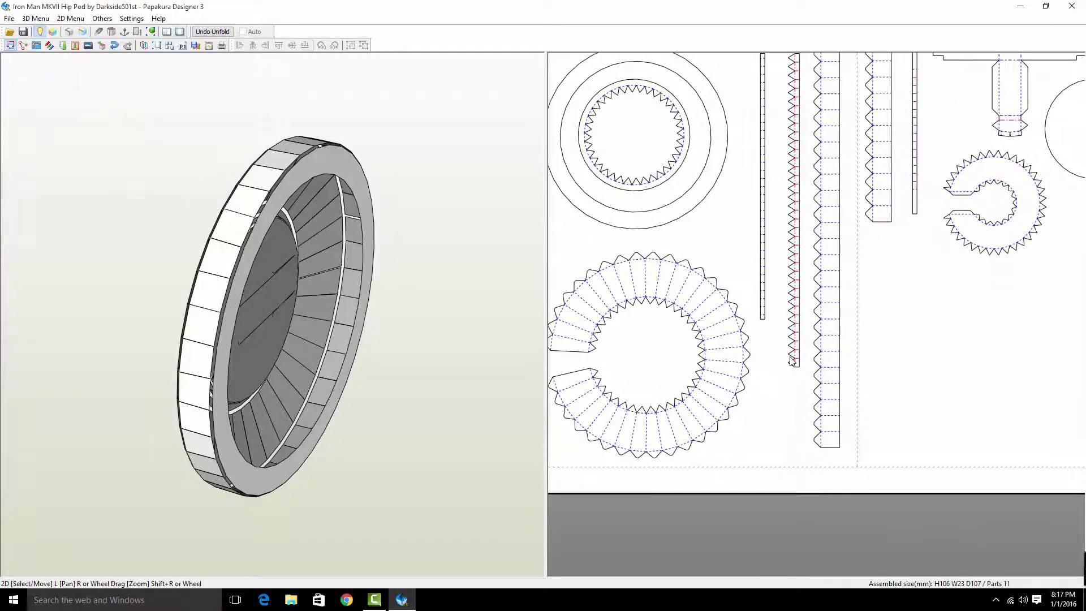
{"action": "scroll", "coordinate": [792, 390], "scroll_direction": "down", "scroll_amount": 3}
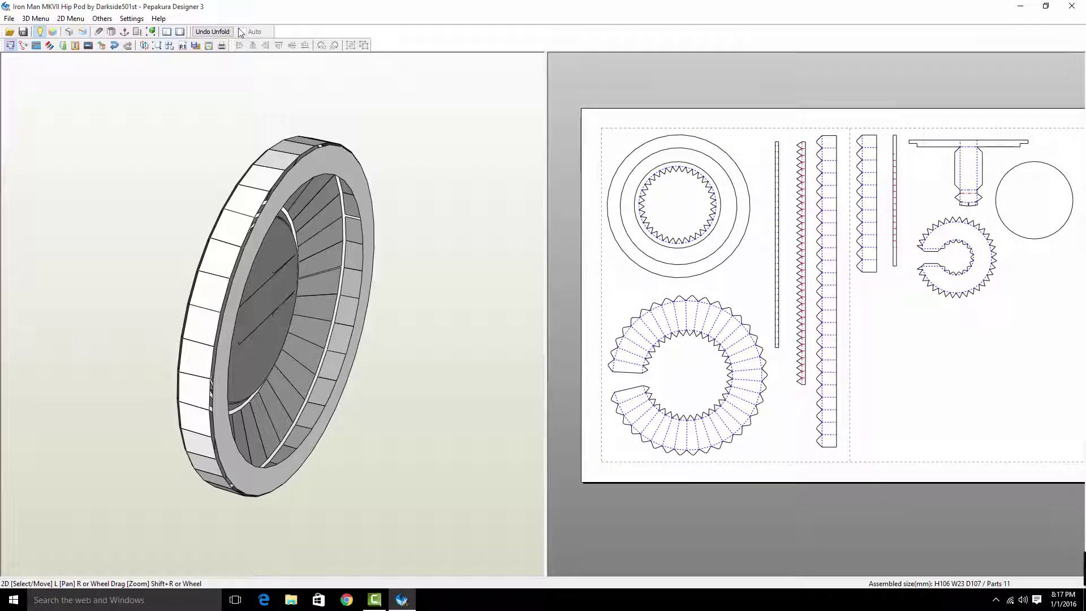
{"action": "left_click", "coordinate": [136, 20]}
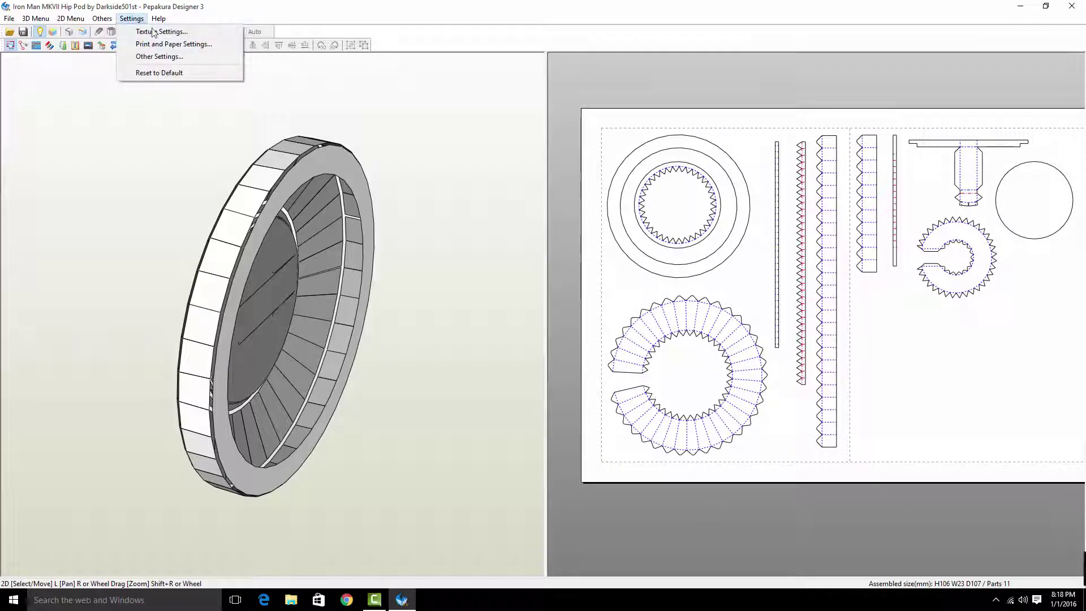
{"action": "left_click", "coordinate": [161, 57]}
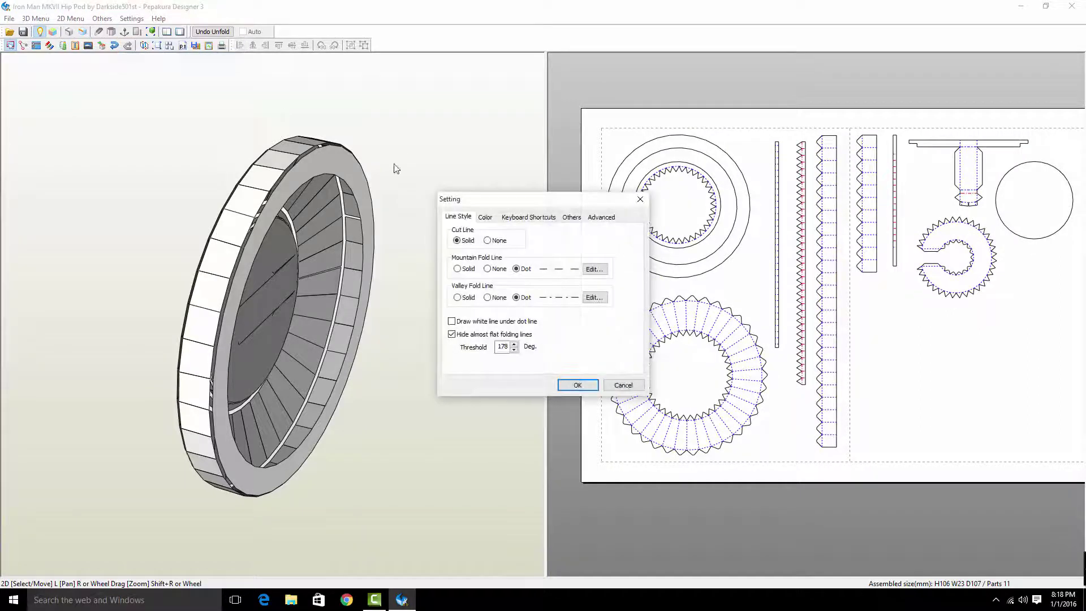
{"action": "left_click", "coordinate": [458, 270]}
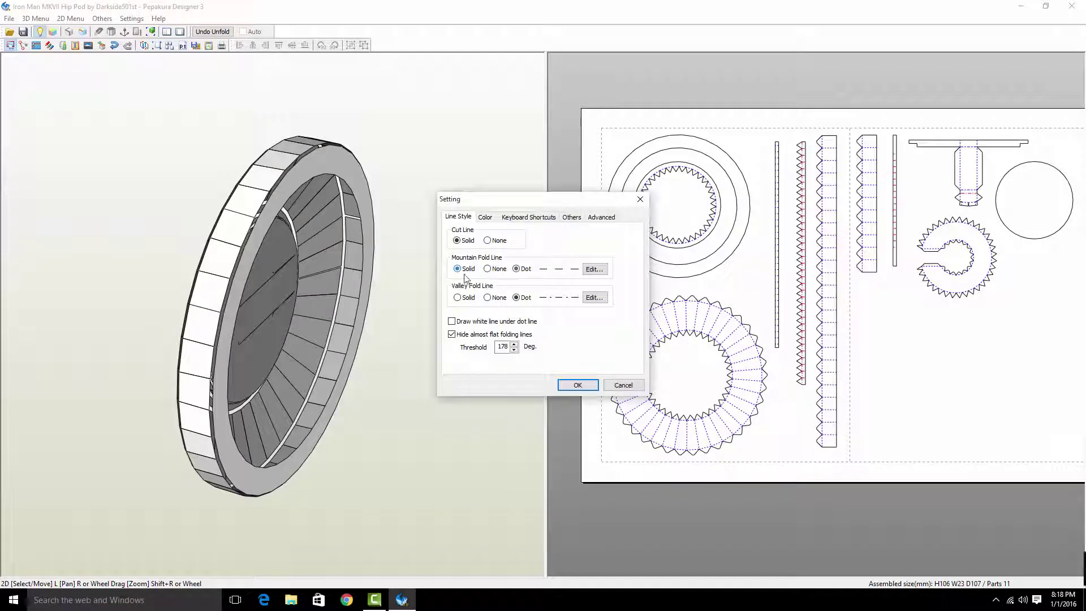
{"action": "left_click", "coordinate": [583, 384]}
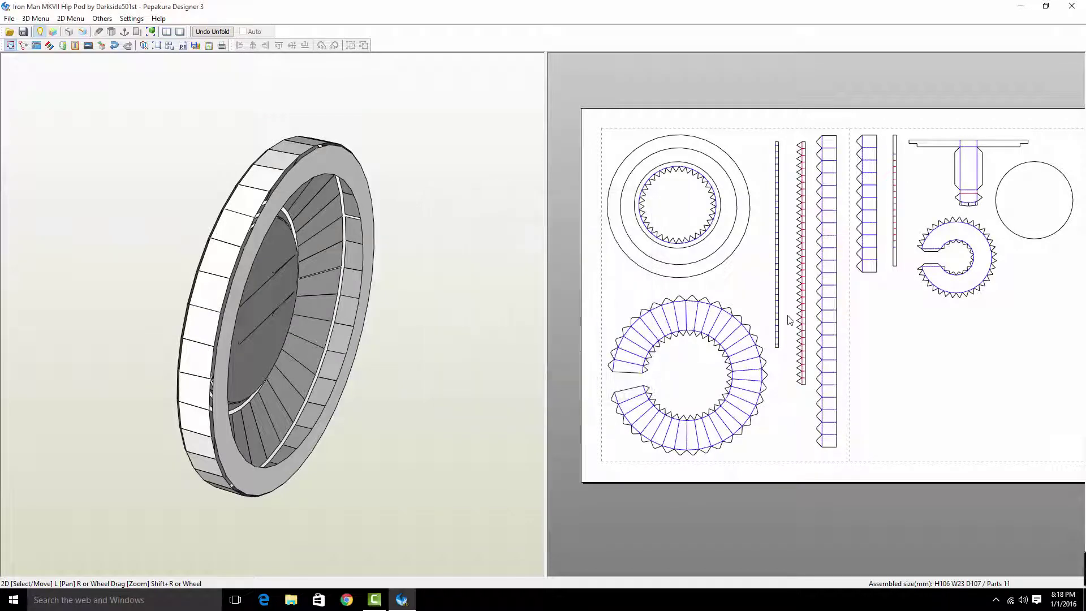
Show the edge IDs on the parts of the 2D pattern
{"action": "scroll", "coordinate": [793, 319], "scroll_direction": "up", "scroll_amount": 1}
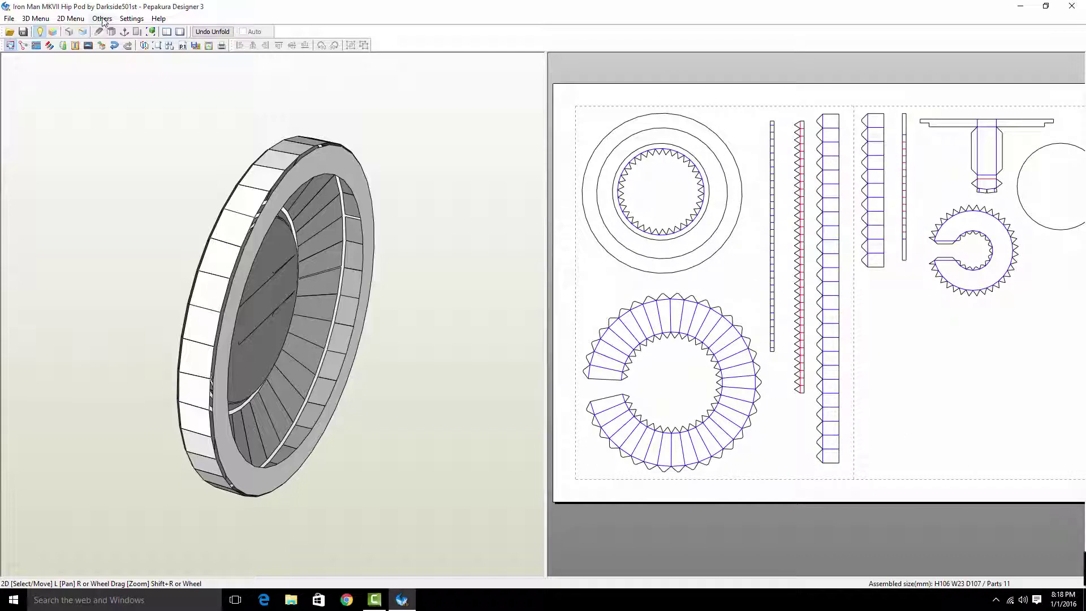
{"action": "left_click", "coordinate": [72, 19]}
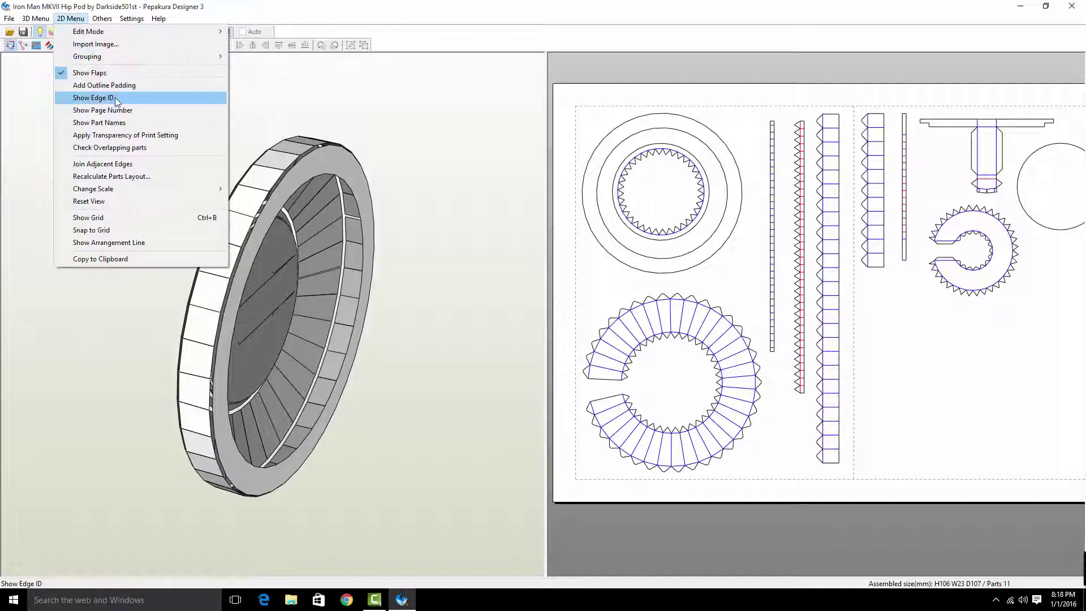
{"action": "left_click", "coordinate": [114, 97]}
Examine the edge ID numbers along the strips and rings at close range and across the whole page
{"action": "scroll", "coordinate": [757, 285], "scroll_direction": "up", "scroll_amount": 5}
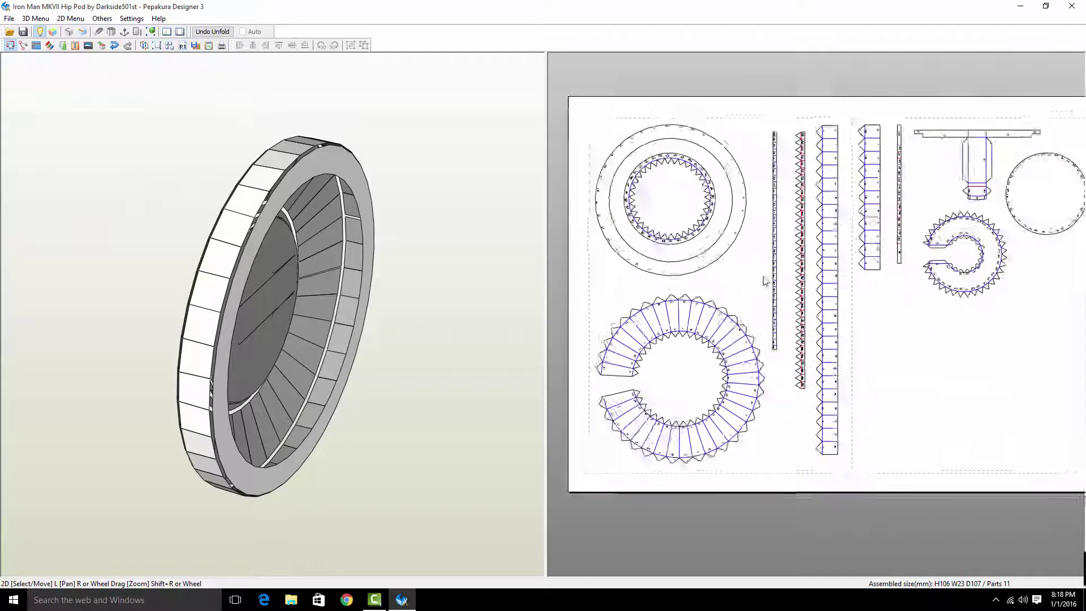
{"action": "scroll", "coordinate": [786, 281], "scroll_direction": "up", "scroll_amount": 2}
{"action": "scroll", "coordinate": [650, 294], "scroll_direction": "down", "scroll_amount": 5}
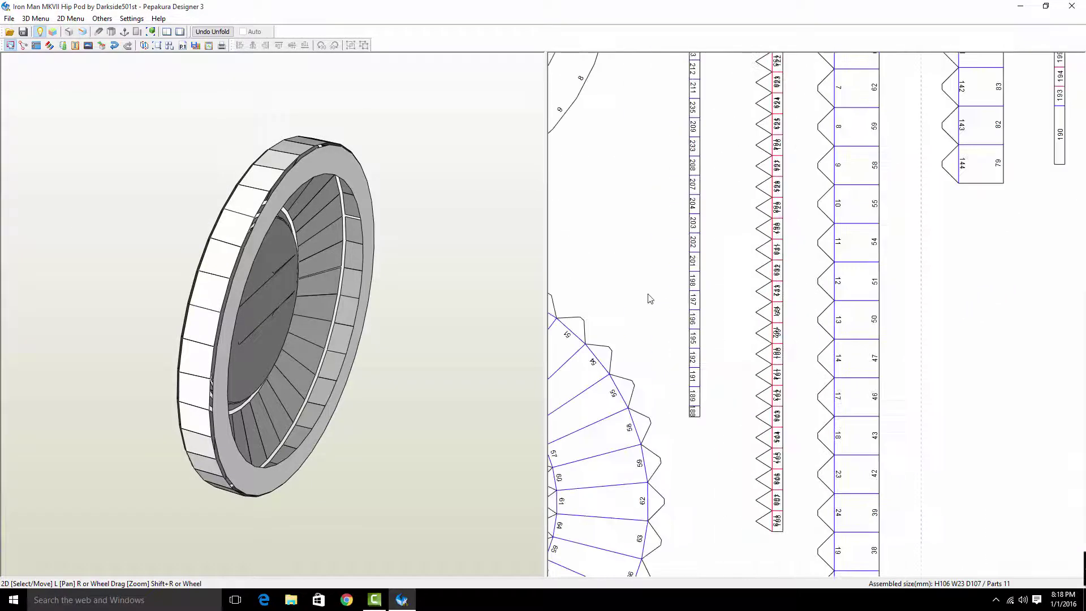
{"action": "scroll", "coordinate": [607, 217], "scroll_direction": "down", "scroll_amount": 5}
{"action": "scroll", "coordinate": [607, 217], "scroll_direction": "up", "scroll_amount": 2}
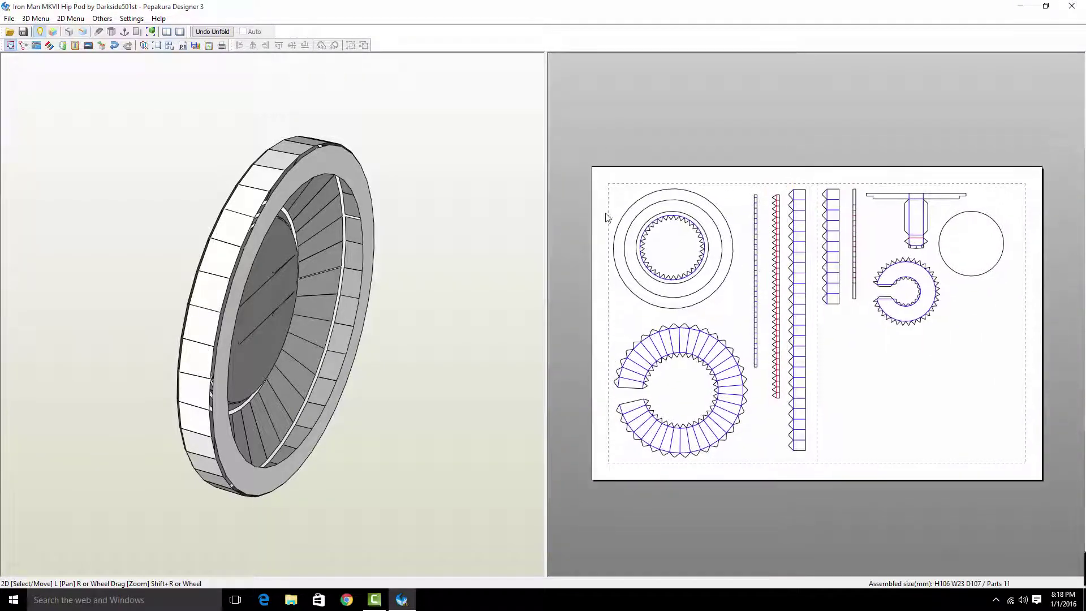
{"action": "left_click_drag", "start_coordinate": [725, 265], "coordinate": [753, 210]}
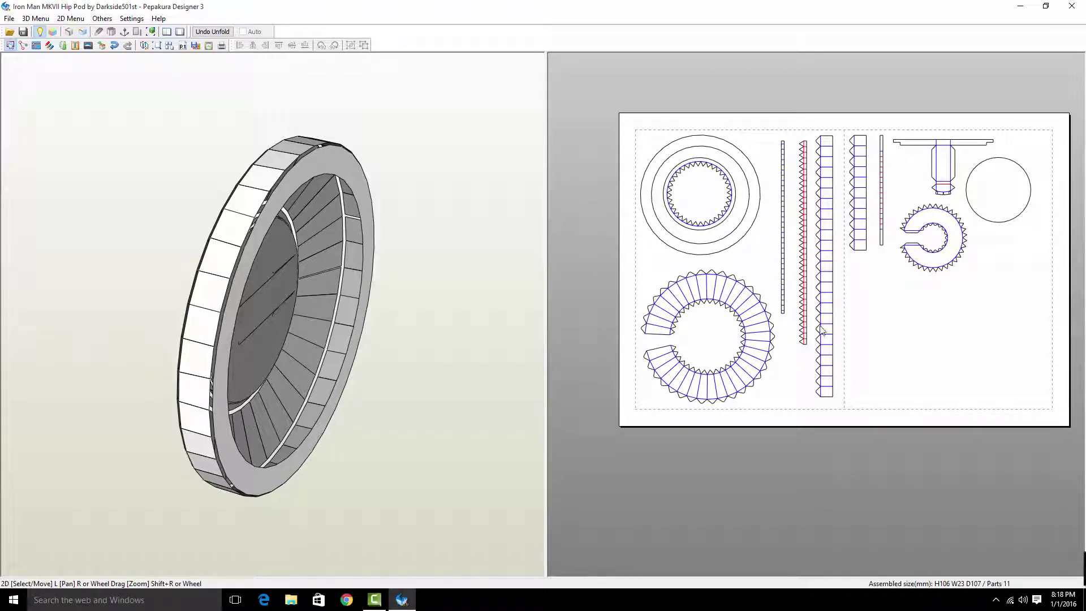
{"action": "scroll", "coordinate": [812, 299], "scroll_direction": "down", "scroll_amount": 2}
{"action": "scroll", "coordinate": [810, 283], "scroll_direction": "up", "scroll_amount": 3}
{"action": "scroll", "coordinate": [809, 270], "scroll_direction": "up", "scroll_amount": 3}
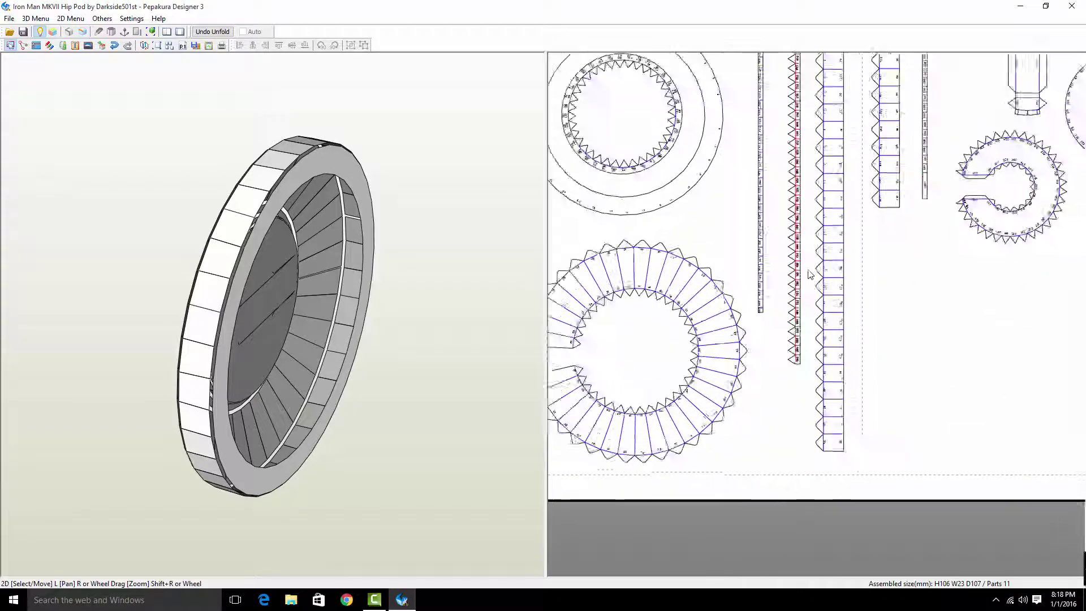
{"action": "scroll", "coordinate": [875, 359], "scroll_direction": "down", "scroll_amount": 3}
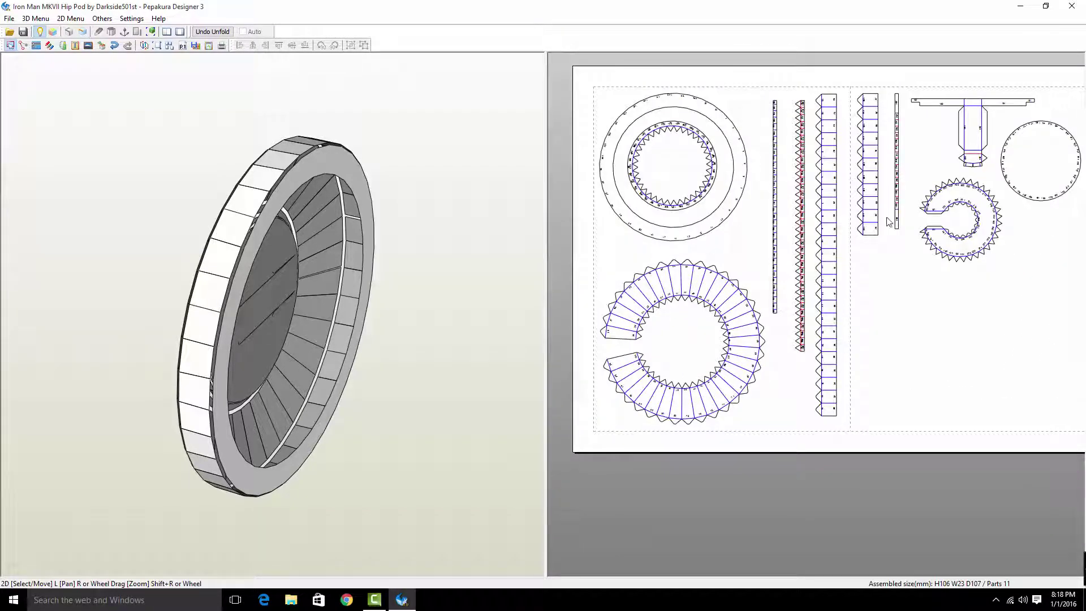
Export the pattern sheets as per-sheet DXF vector files named "Hip Pod" on the Desktop
{"action": "left_click_drag", "start_coordinate": [889, 222], "coordinate": [816, 305]}
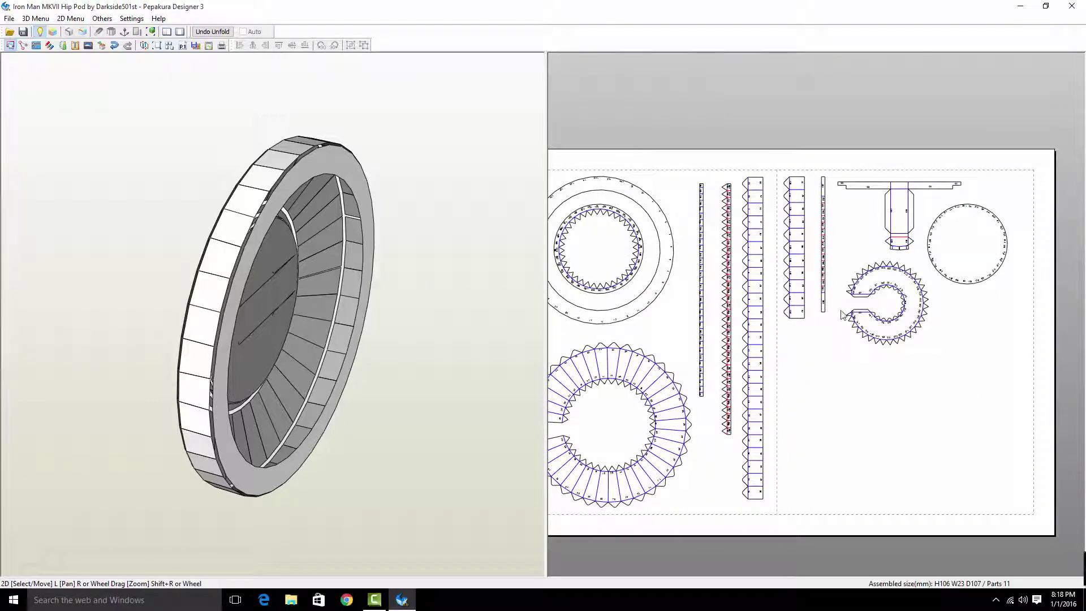
{"action": "scroll", "coordinate": [960, 284], "scroll_direction": "down", "scroll_amount": 1}
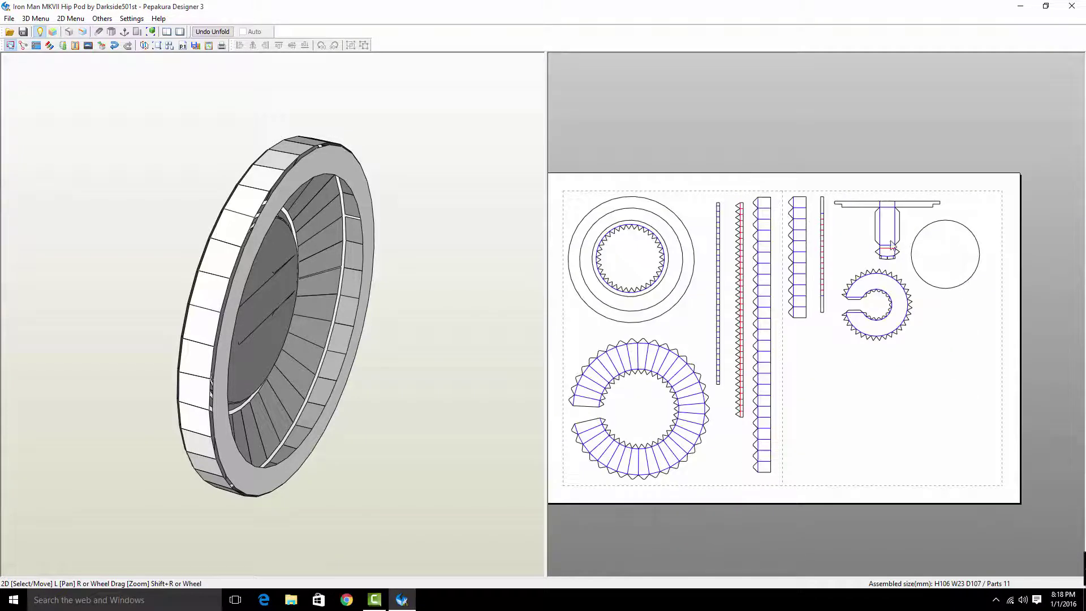
{"action": "left_click_drag", "start_coordinate": [785, 310], "coordinate": [846, 273]}
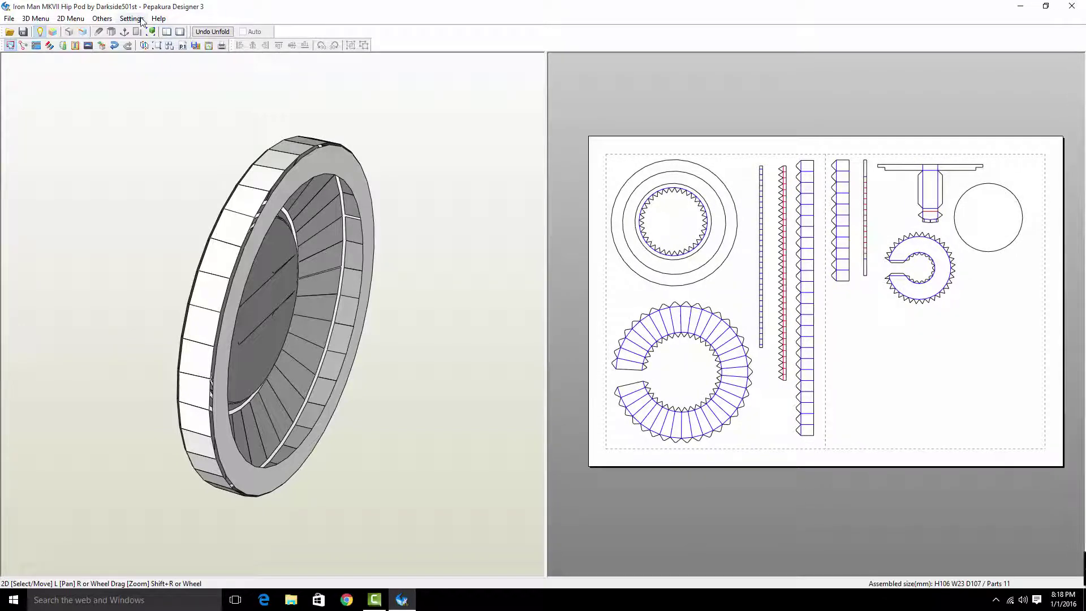
{"action": "left_click_drag", "start_coordinate": [446, 202], "coordinate": [225, 89]}
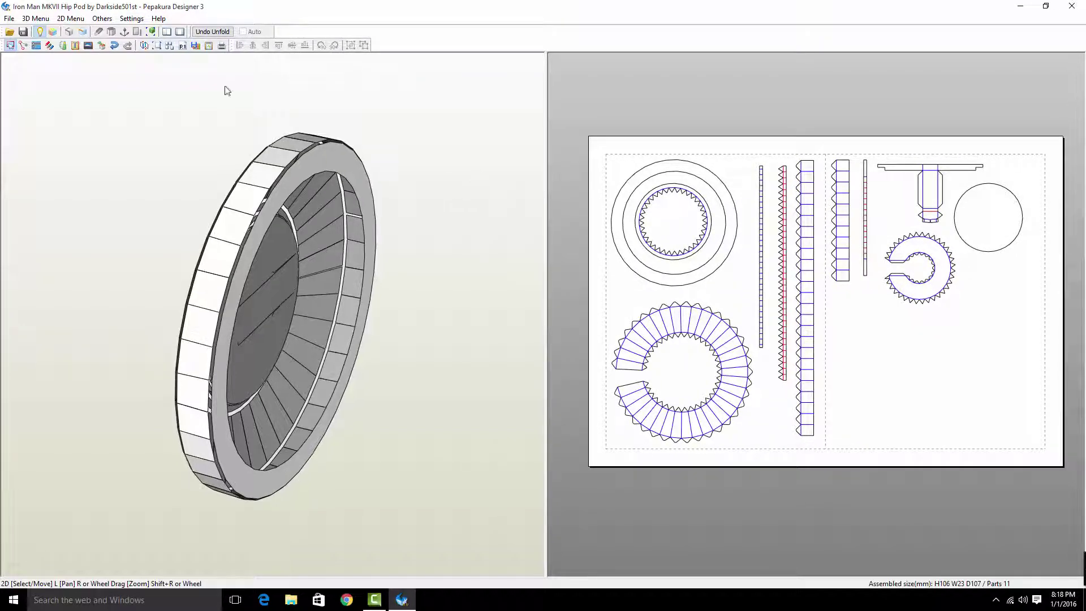
{"action": "left_click", "coordinate": [9, 18]}
{"action": "mouse_move", "coordinate": [45, 93]}
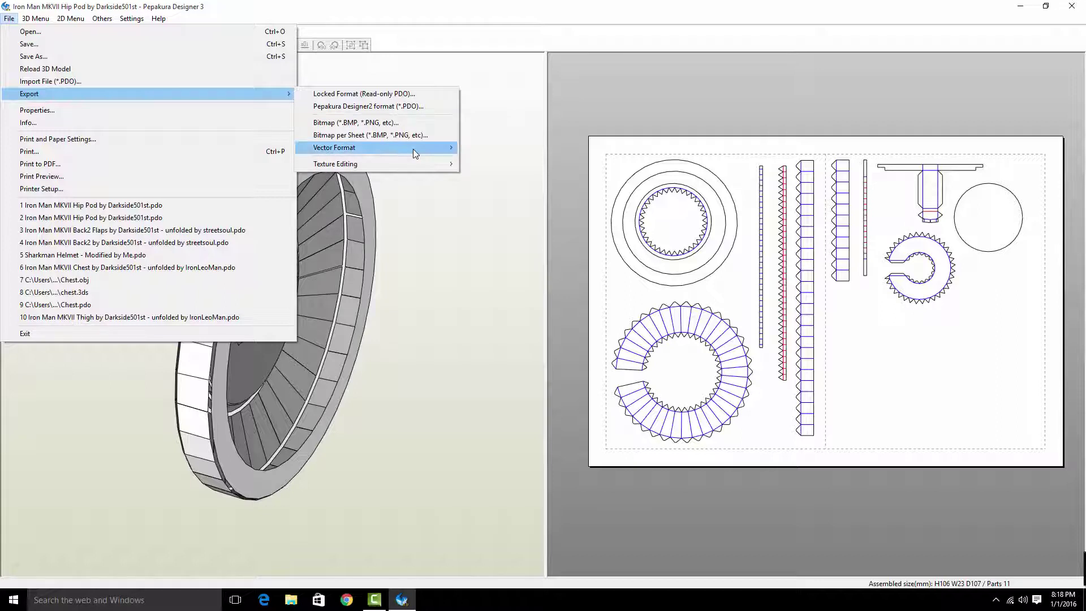
{"action": "mouse_move", "coordinate": [416, 149]}
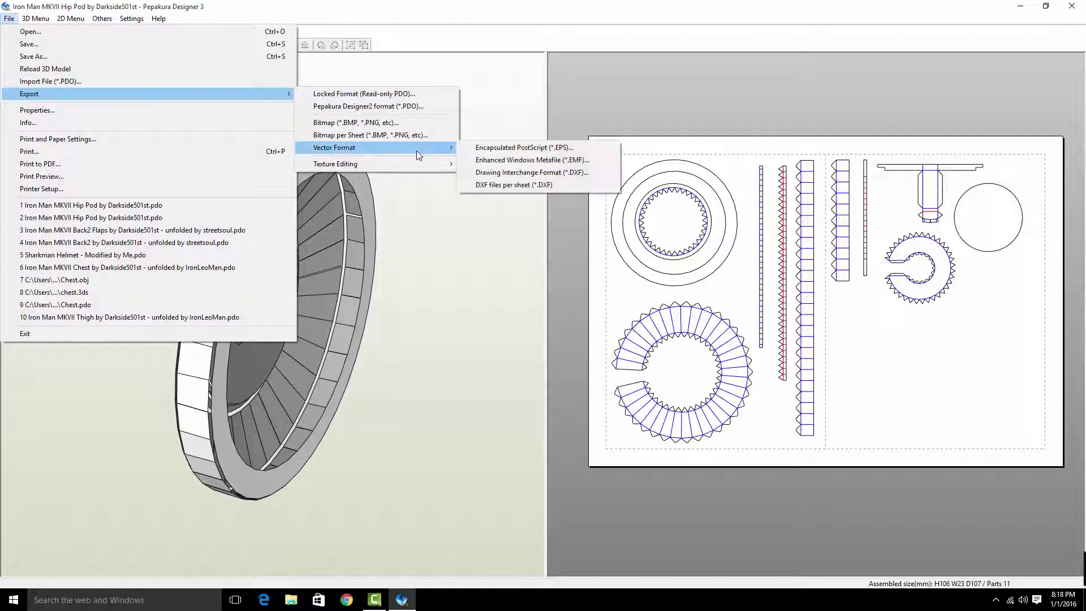
{"action": "left_click", "coordinate": [505, 184]}
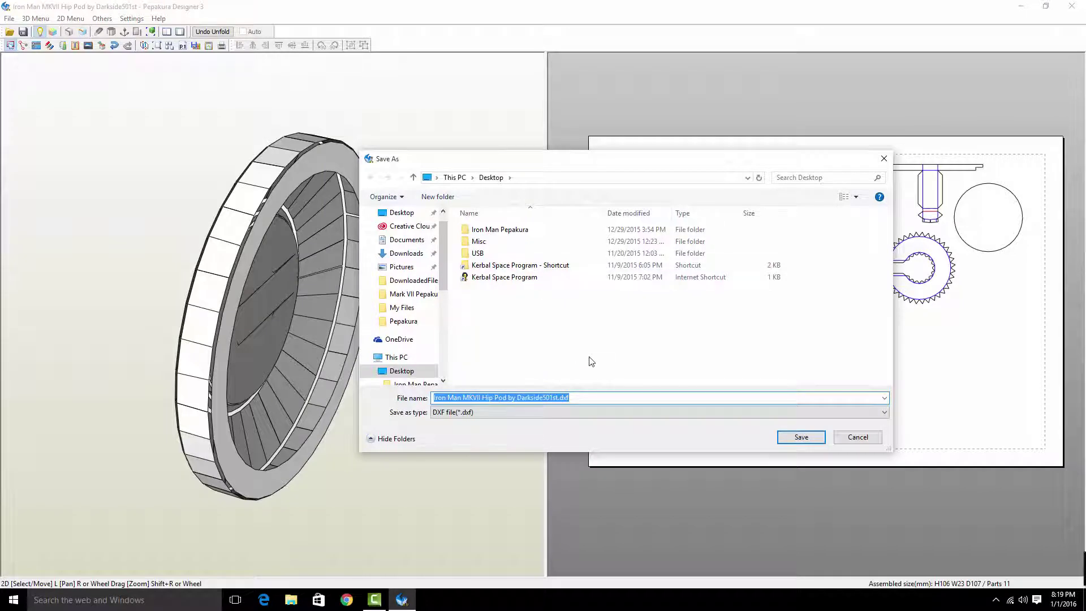
{"action": "type", "text": "Hip Pod"}
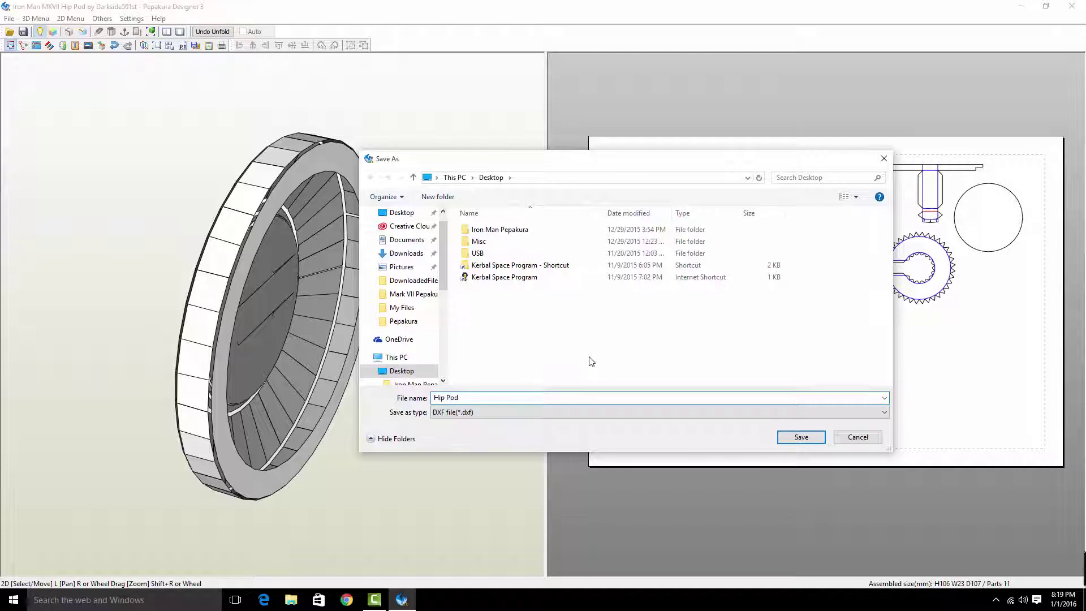
{"action": "key", "text": "Return"}
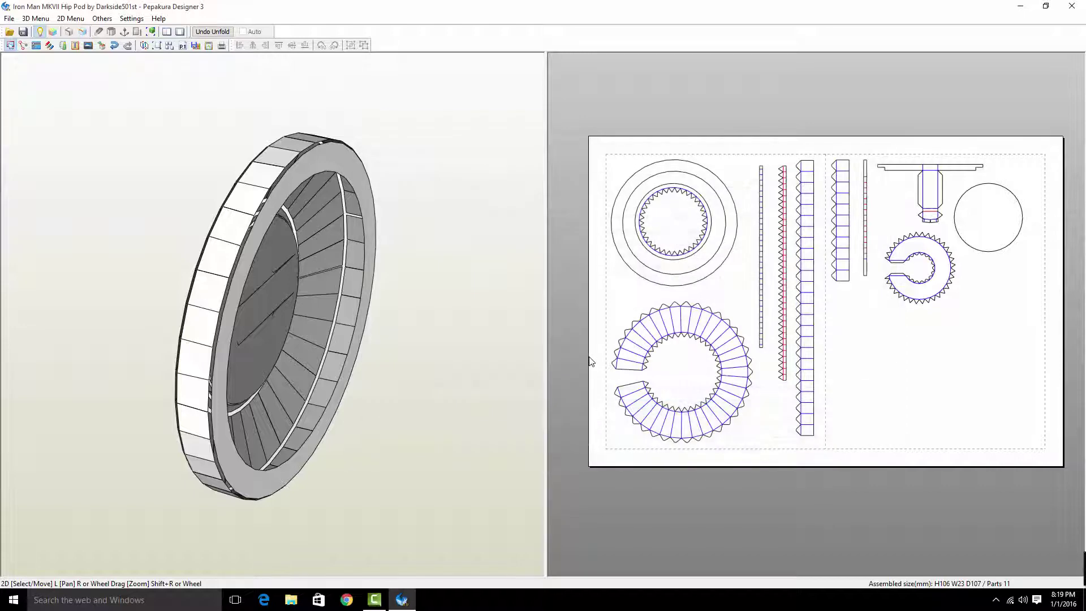
Export the pattern as per-sheet BMP bitmaps at 300 pixels per inch, named "Hip Pod", on the Desktop
{"action": "left_click", "coordinate": [9, 18]}
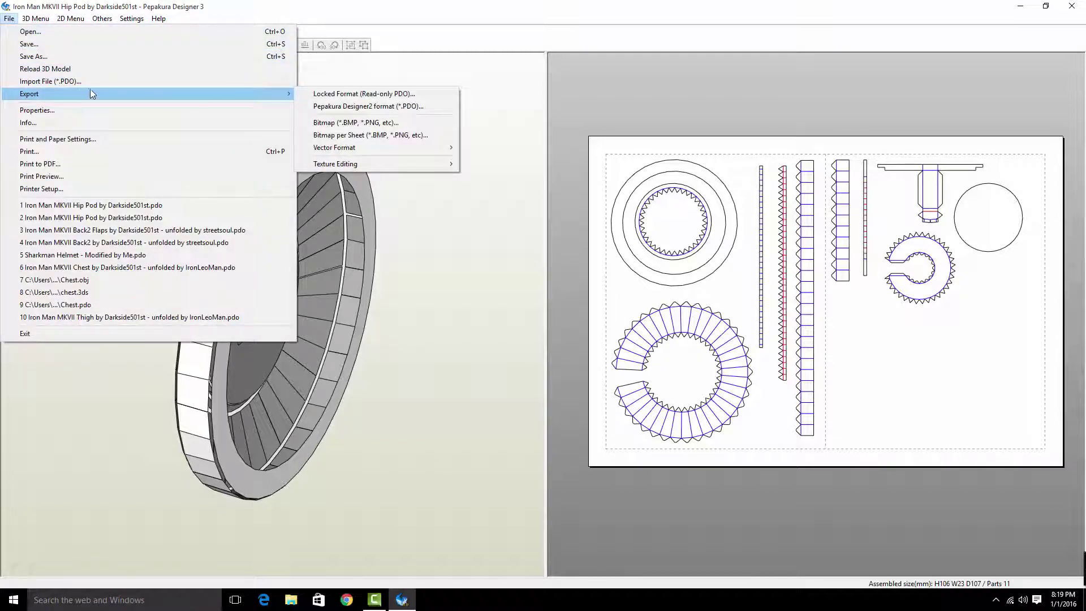
{"action": "left_click", "coordinate": [357, 137]}
{"action": "double_click", "coordinate": [536, 304]}
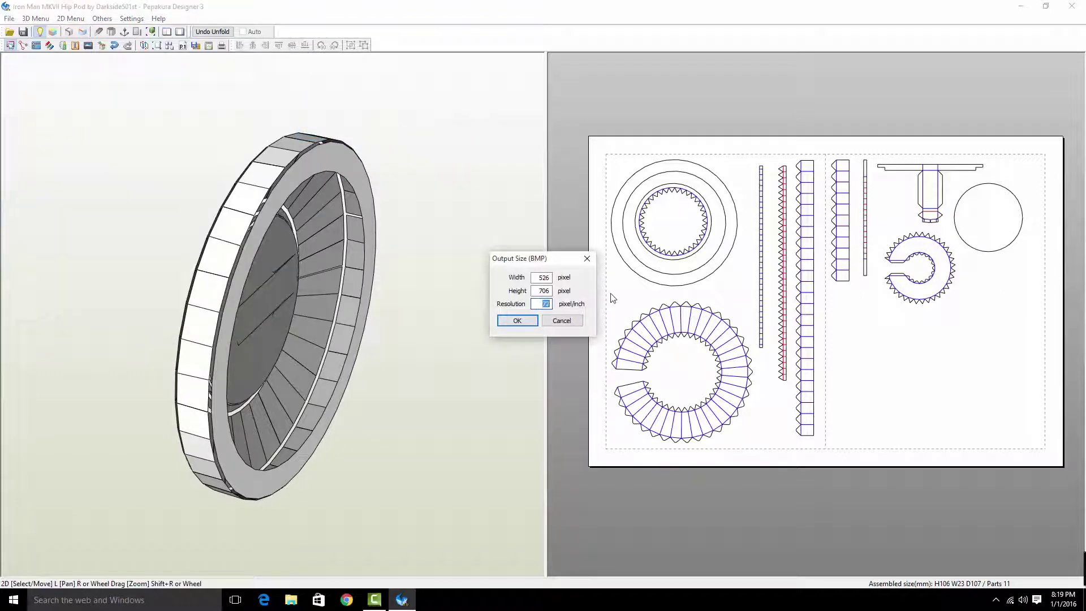
{"action": "type", "text": "300"}
{"action": "left_click", "coordinate": [526, 320]}
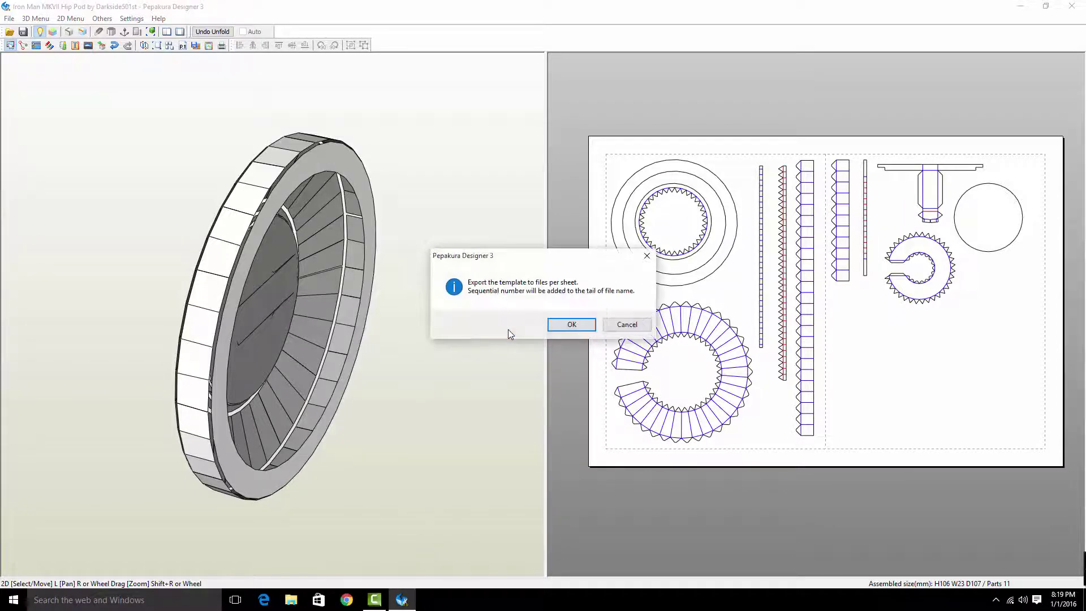
{"action": "left_click", "coordinate": [567, 324]}
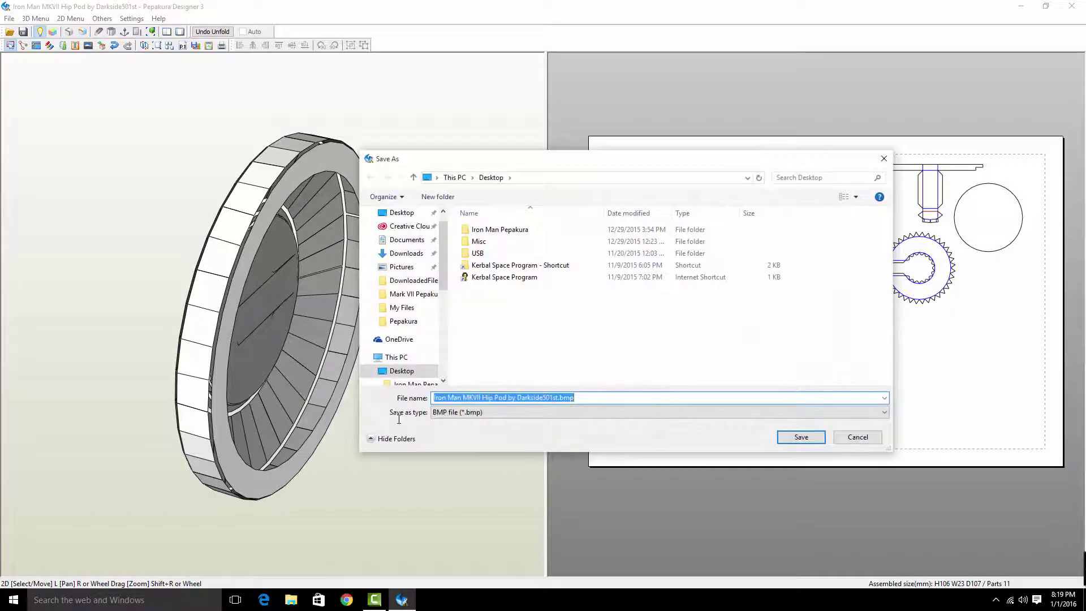
{"action": "type", "text": "Hip Pod"}
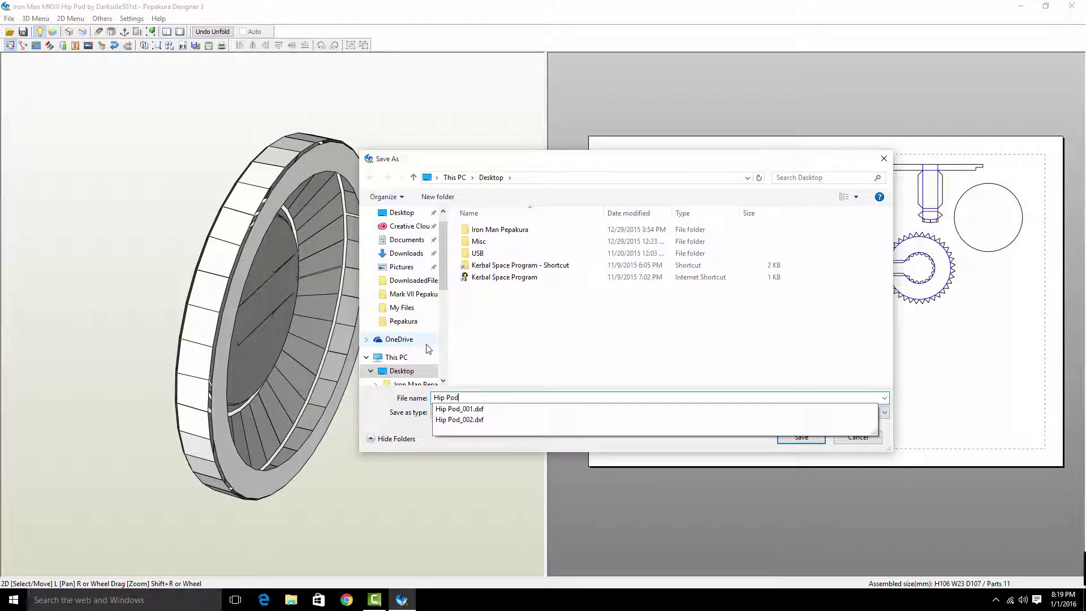
{"action": "key", "text": "Return"}
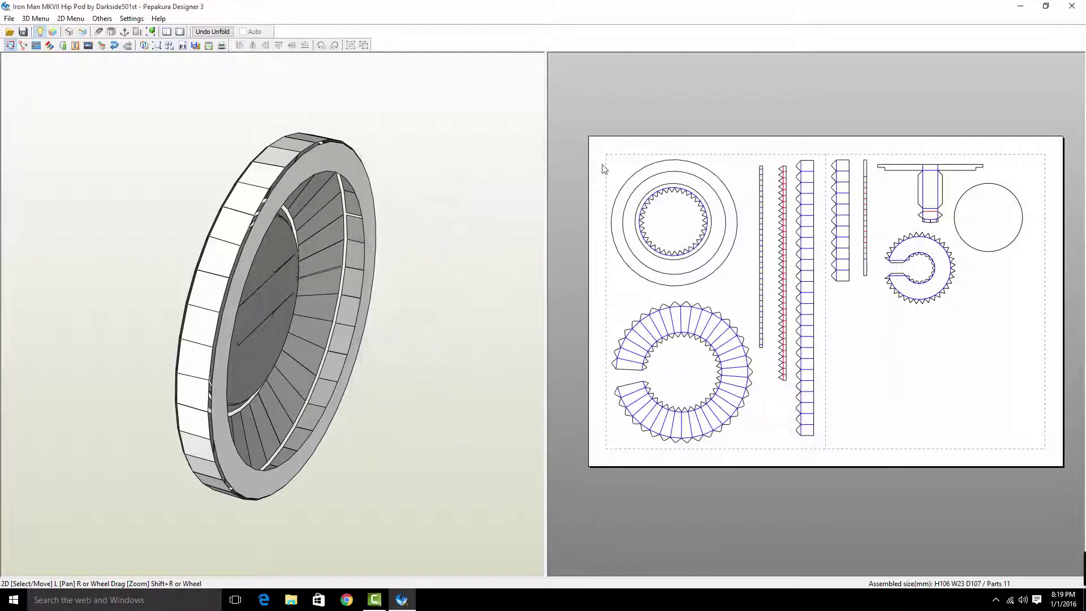
Switch to the Windows desktop, check the exported Hip Pod DXF and BMP files, and move the other two icons away from them
{"action": "left_click", "coordinate": [1019, 6]}
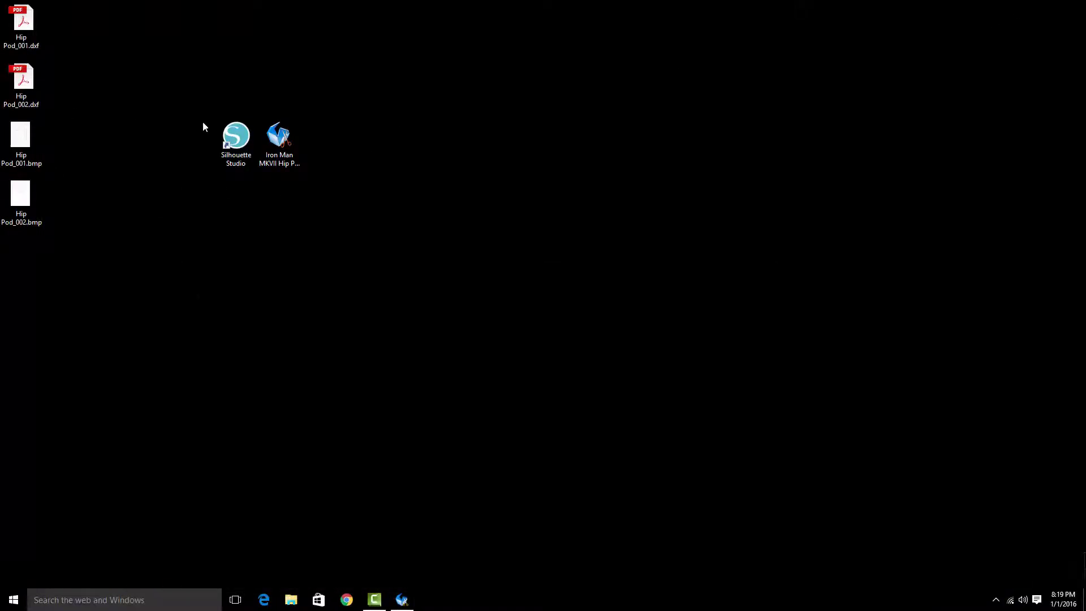
{"action": "left_click_drag", "start_coordinate": [2, 32], "coordinate": [28, 79]}
{"action": "left_click", "coordinate": [21, 111]}
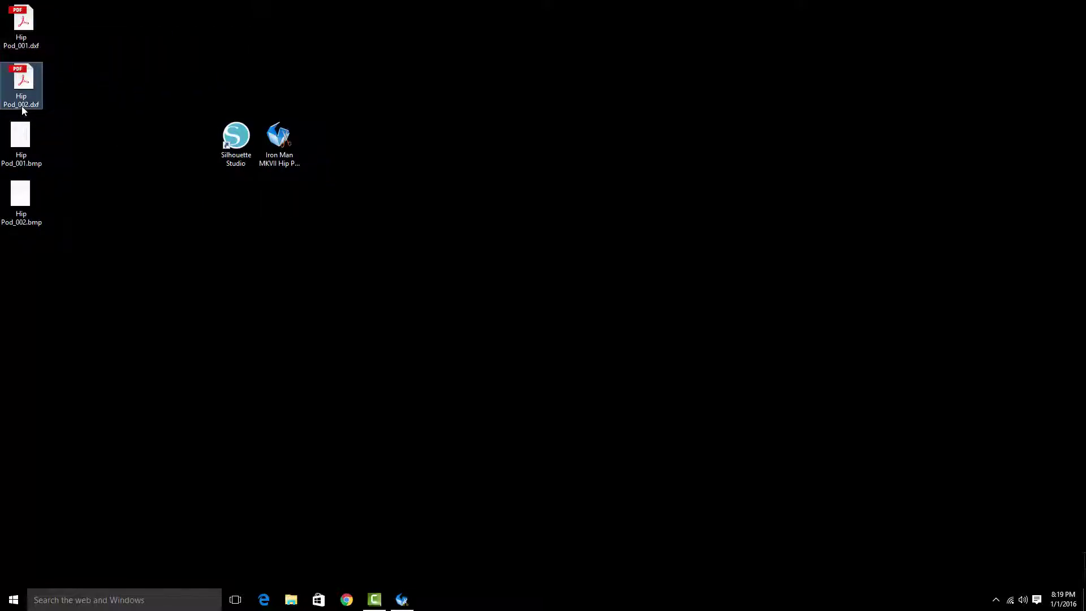
{"action": "left_click", "coordinate": [36, 199]}
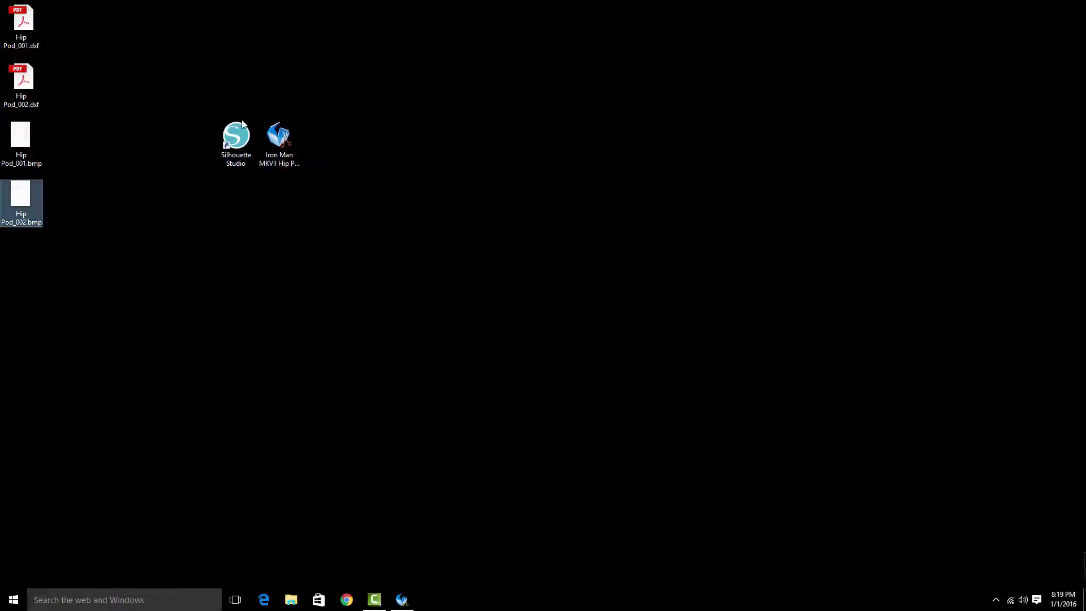
{"action": "left_click_drag", "start_coordinate": [193, 91], "coordinate": [300, 160]}
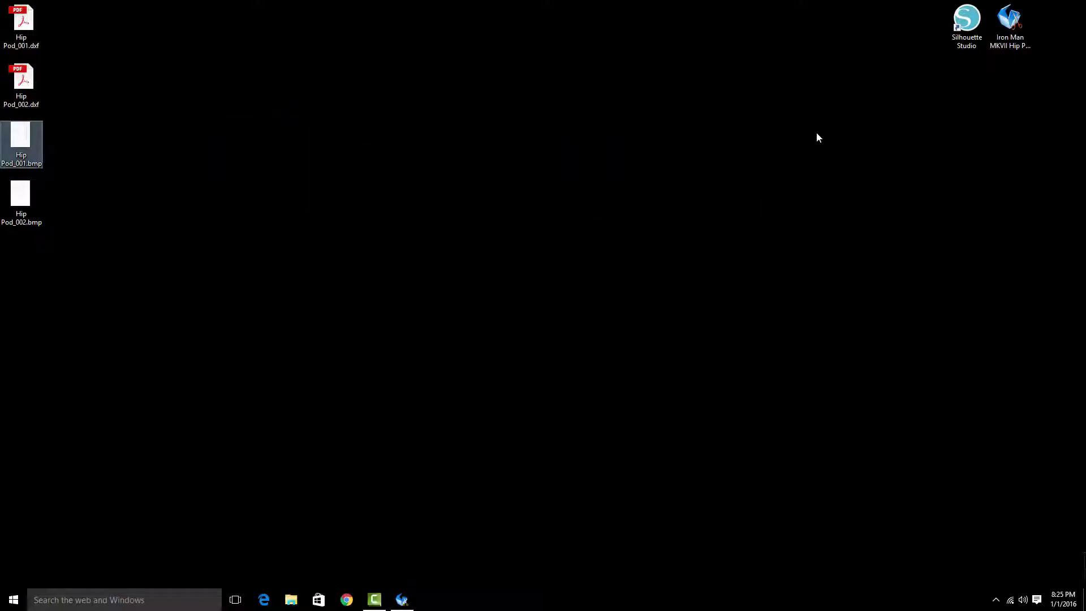
Launch Silhouette Studio and open its preferences
{"action": "left_click", "coordinate": [973, 31]}
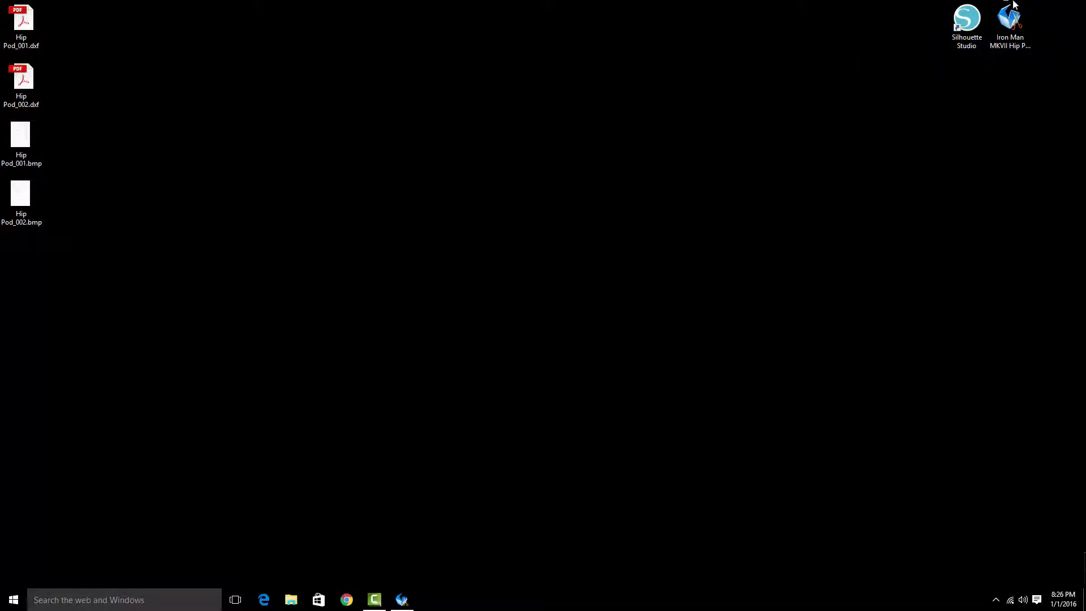
{"action": "double_click", "coordinate": [963, 29]}
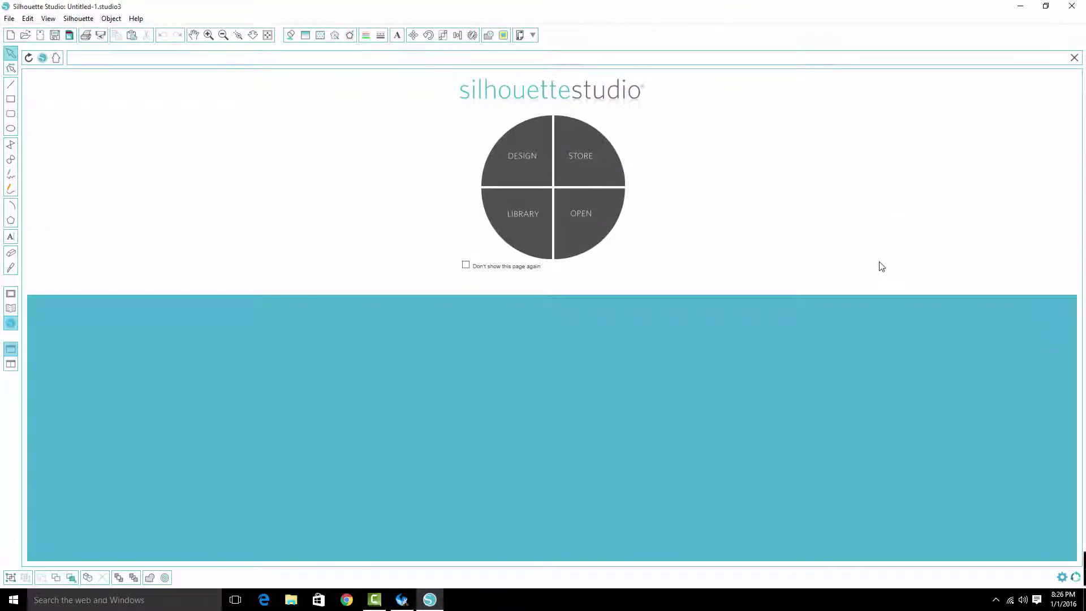
{"action": "left_click", "coordinate": [1062, 577]}
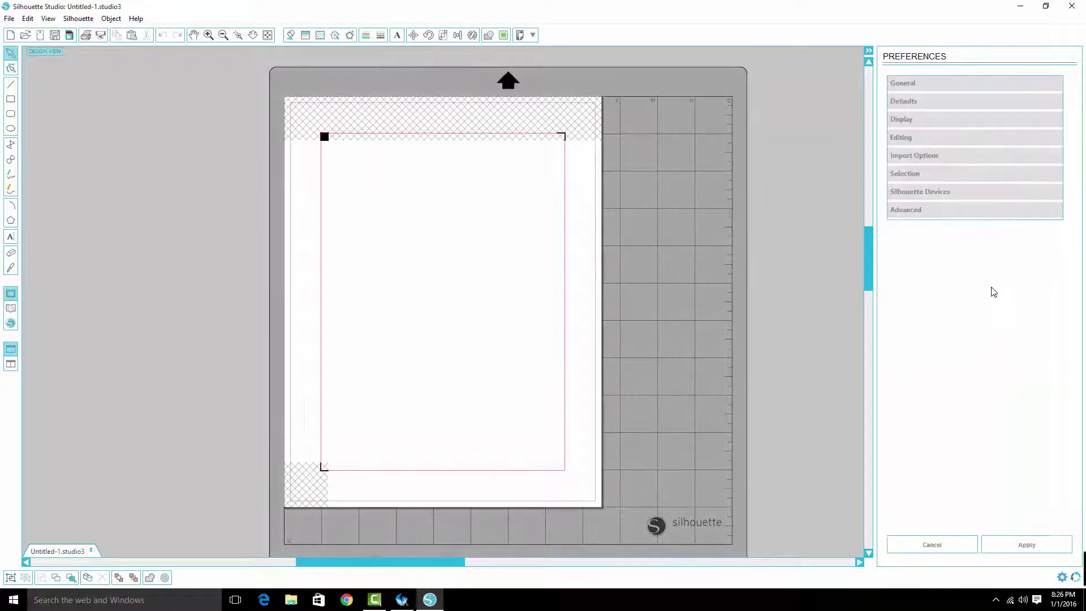
Review the General, Defaults and Import Options preferences, including print resolution, page border and DXF import, and apply them
{"action": "left_click", "coordinate": [913, 83]}
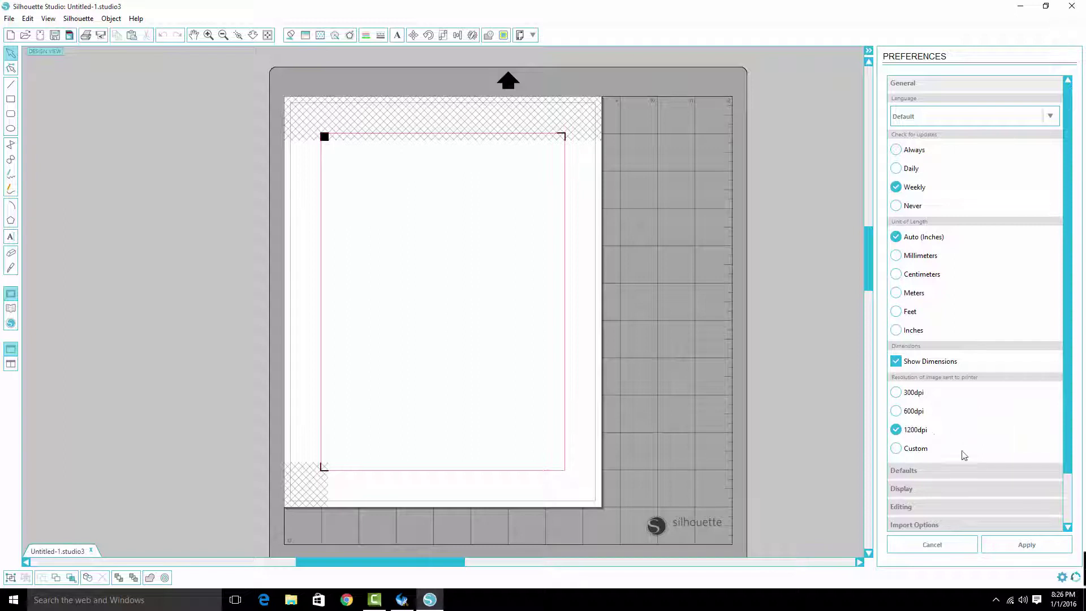
{"action": "scroll", "coordinate": [932, 461], "scroll_direction": "down", "scroll_amount": 2}
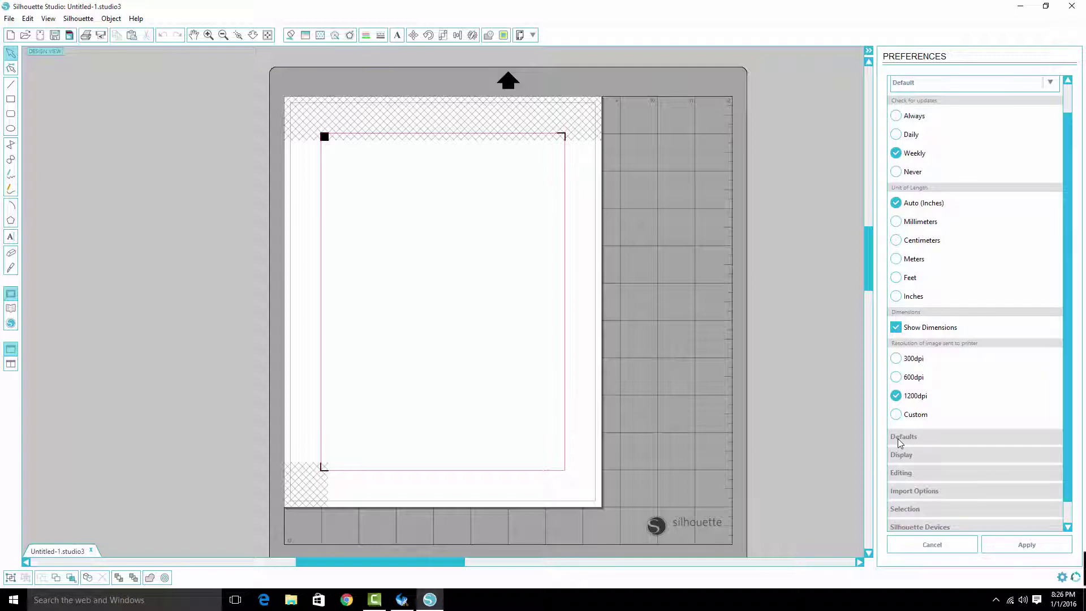
{"action": "scroll", "coordinate": [948, 429], "scroll_direction": "down", "scroll_amount": 1}
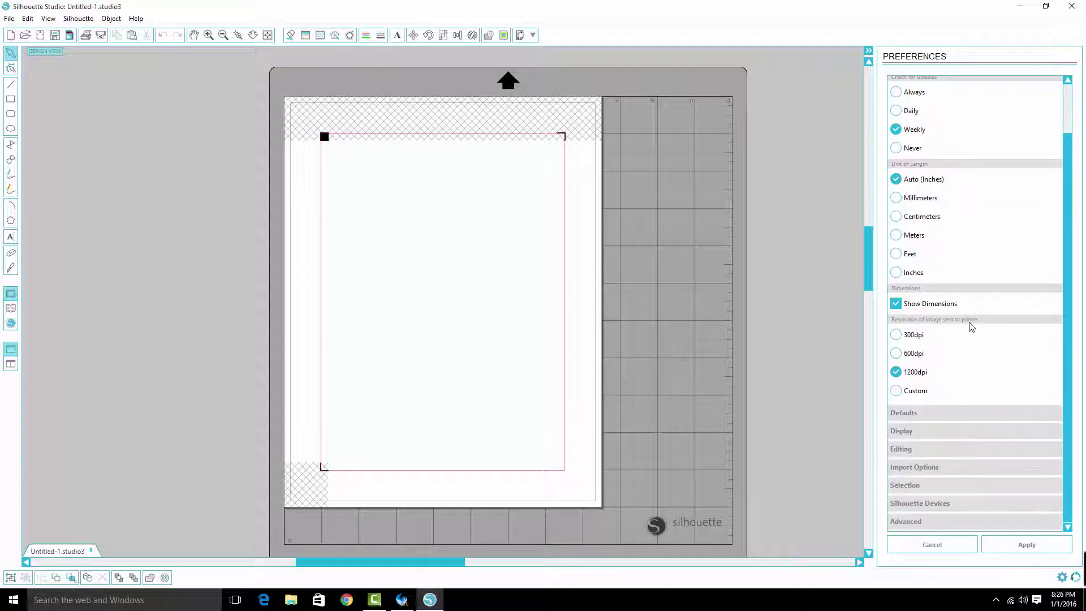
{"action": "left_click", "coordinate": [905, 413]}
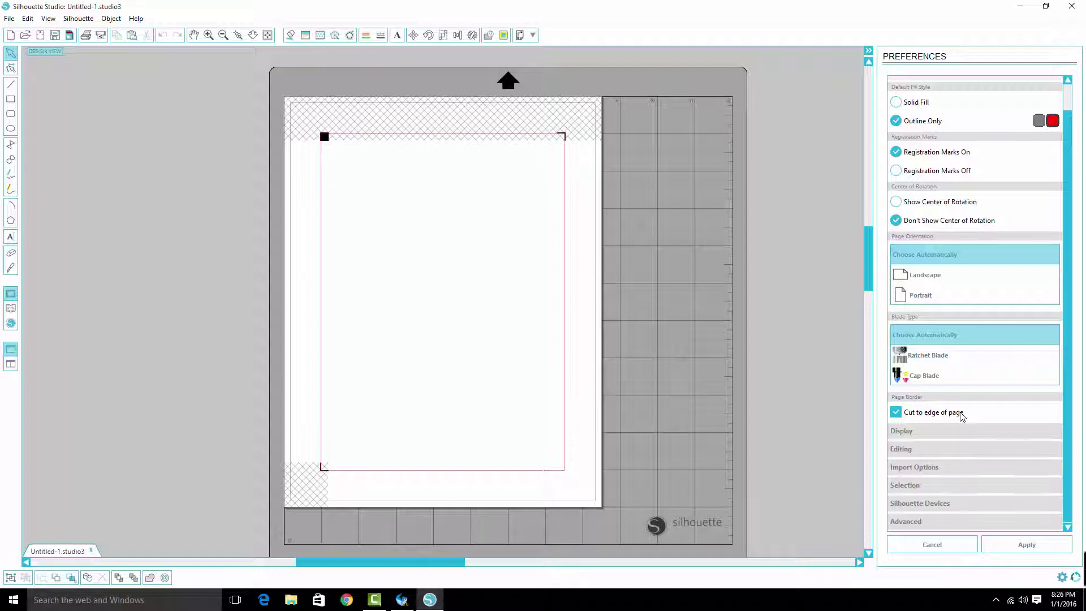
{"action": "left_click", "coordinate": [928, 467]}
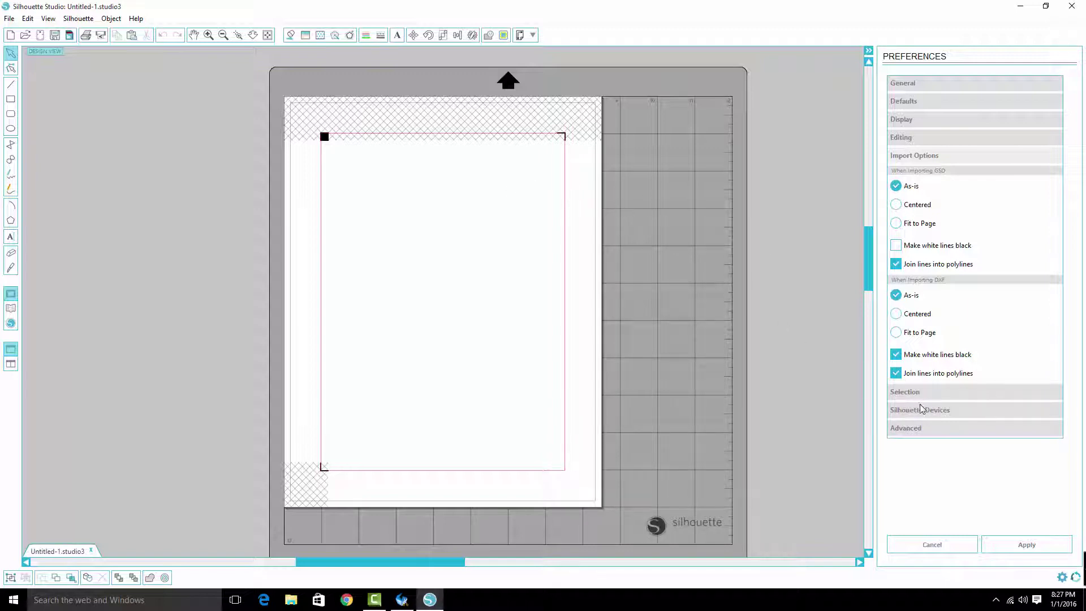
{"action": "left_click", "coordinate": [1002, 549]}
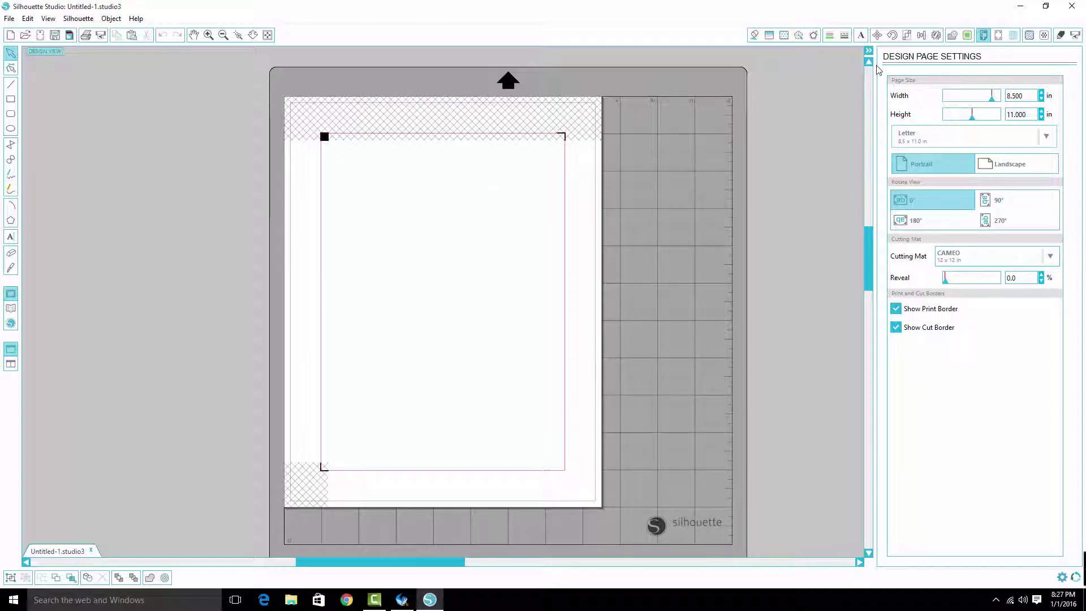
Show the grid on the design page and hide it again
{"action": "left_click", "coordinate": [48, 19]}
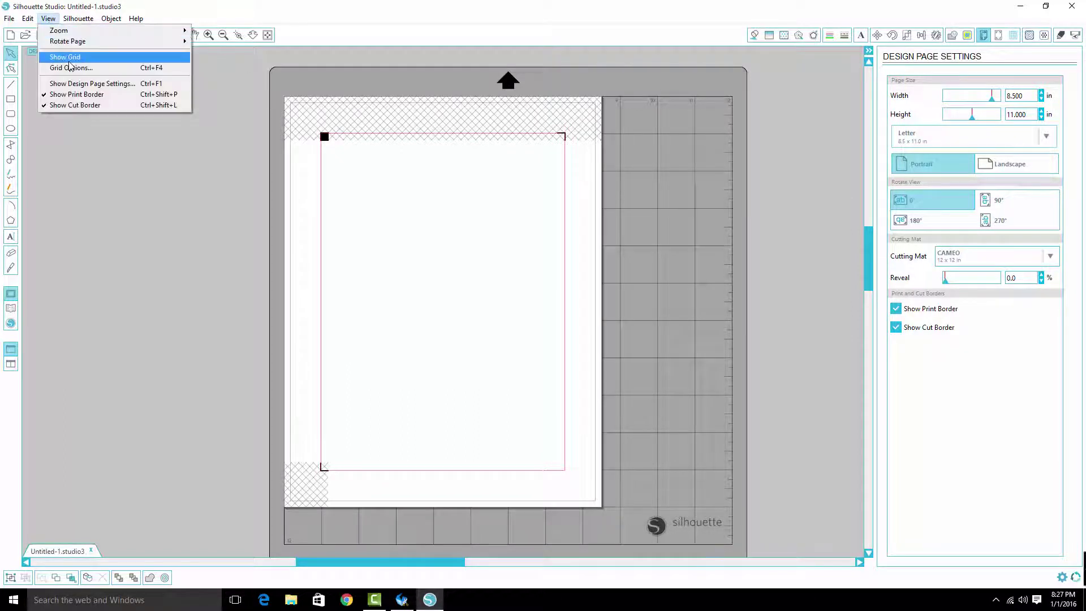
{"action": "left_click", "coordinate": [77, 58]}
{"action": "left_click", "coordinate": [48, 18]}
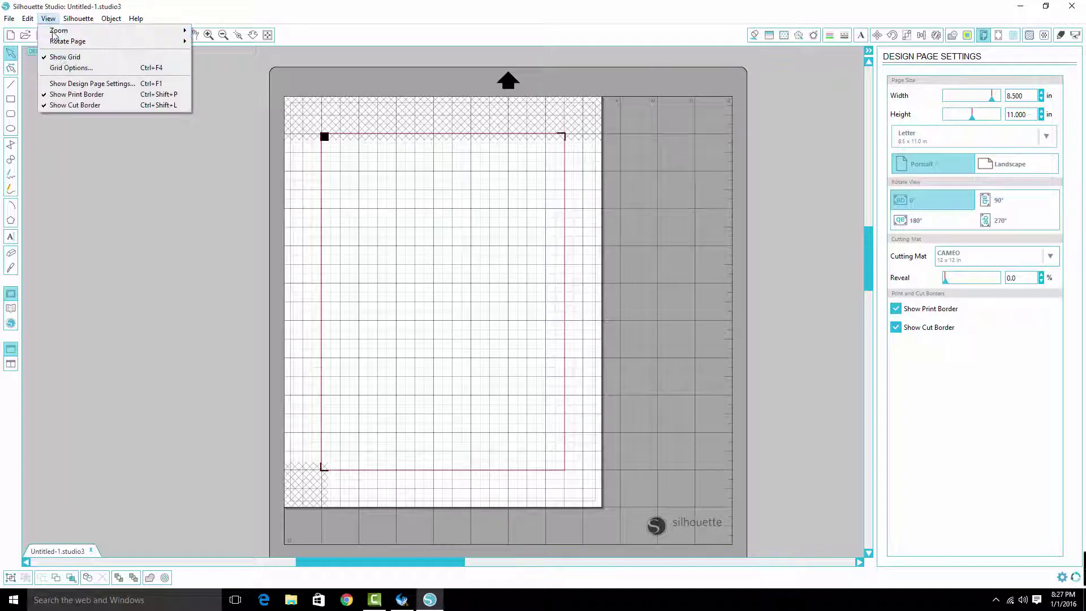
{"action": "left_click", "coordinate": [63, 57]}
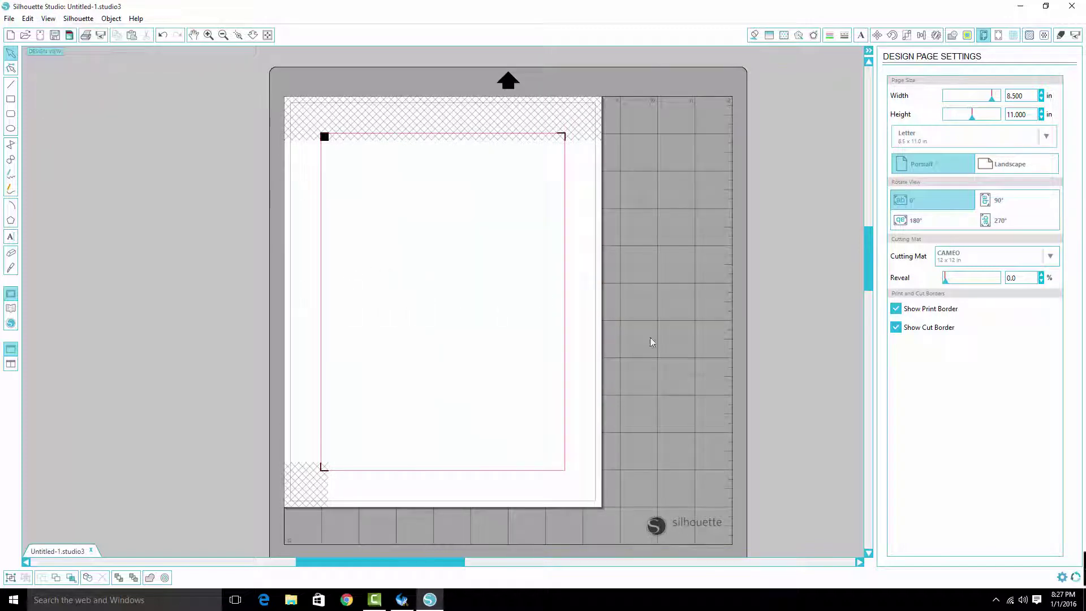
Set the left, top, right and bottom insets of the registration marks to 0.394 in
{"action": "left_click", "coordinate": [999, 36]}
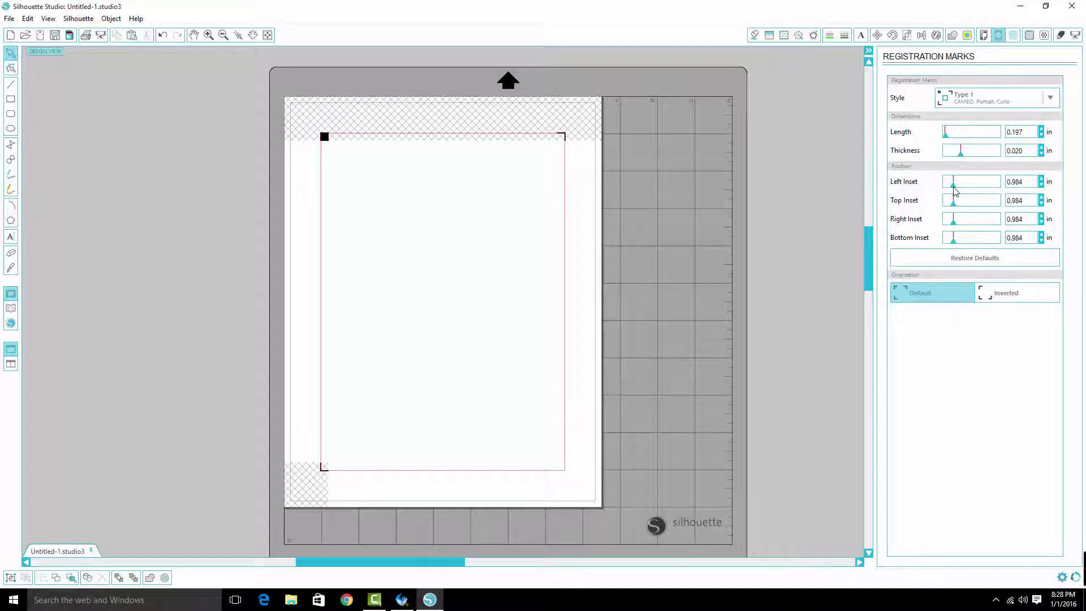
{"action": "left_click_drag", "start_coordinate": [954, 191], "coordinate": [928, 246]}
{"action": "left_click", "coordinate": [1032, 237]}
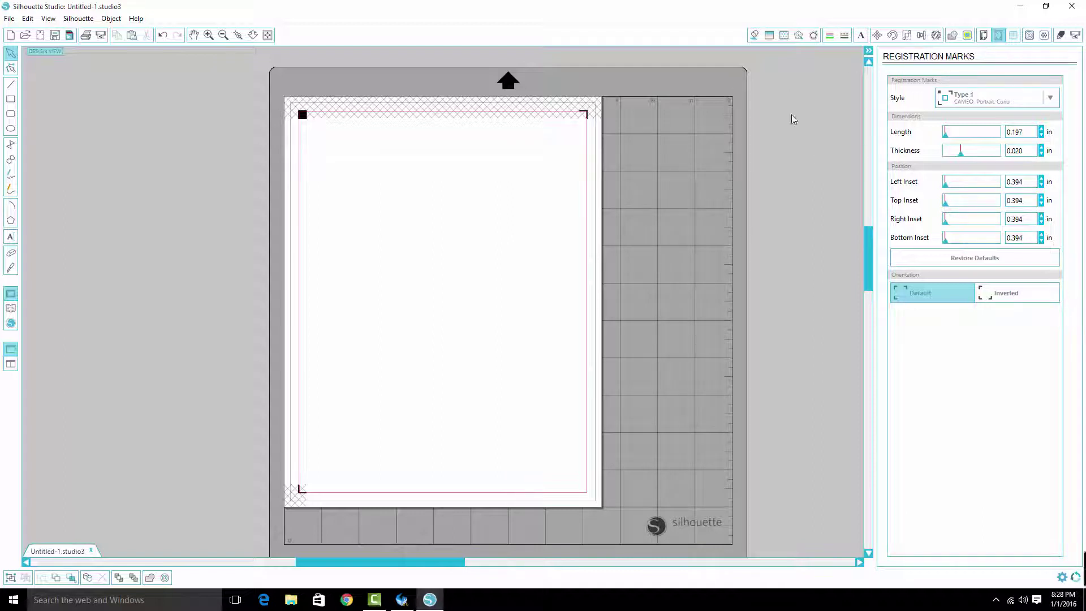
Save the page with its registration marks on the Desktop under the name blank
{"action": "left_click", "coordinate": [9, 19]}
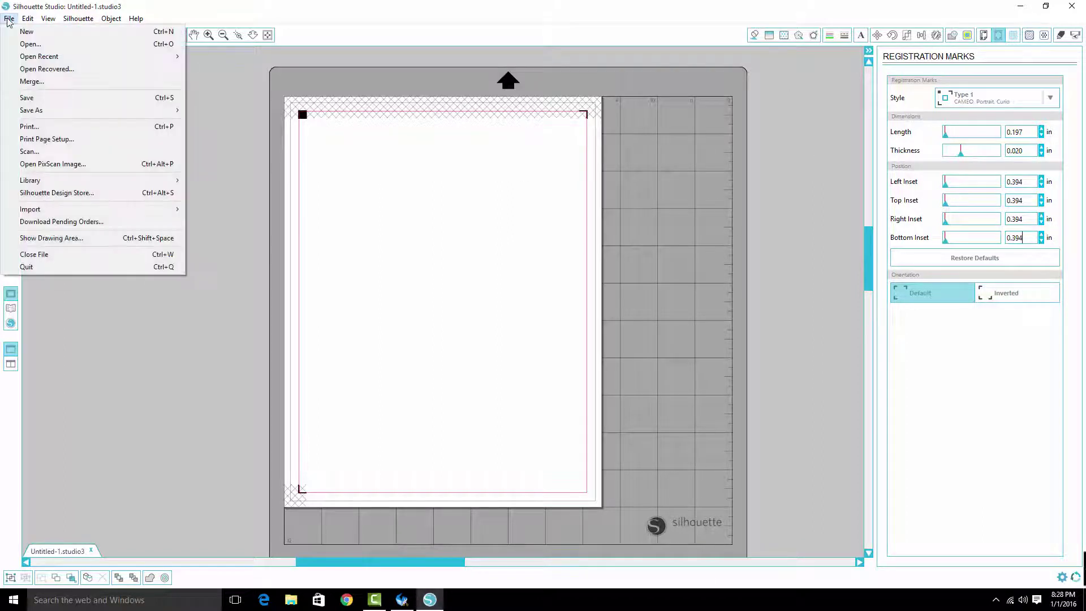
{"action": "left_click", "coordinate": [43, 99]}
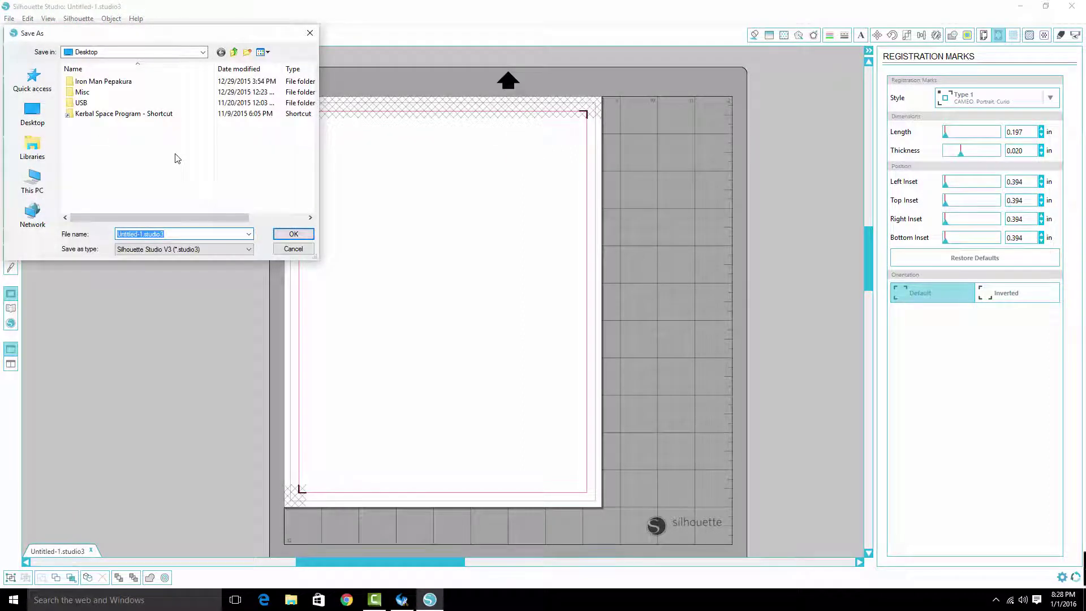
{"action": "type", "text": "blank"}
{"action": "key", "text": "Return"}
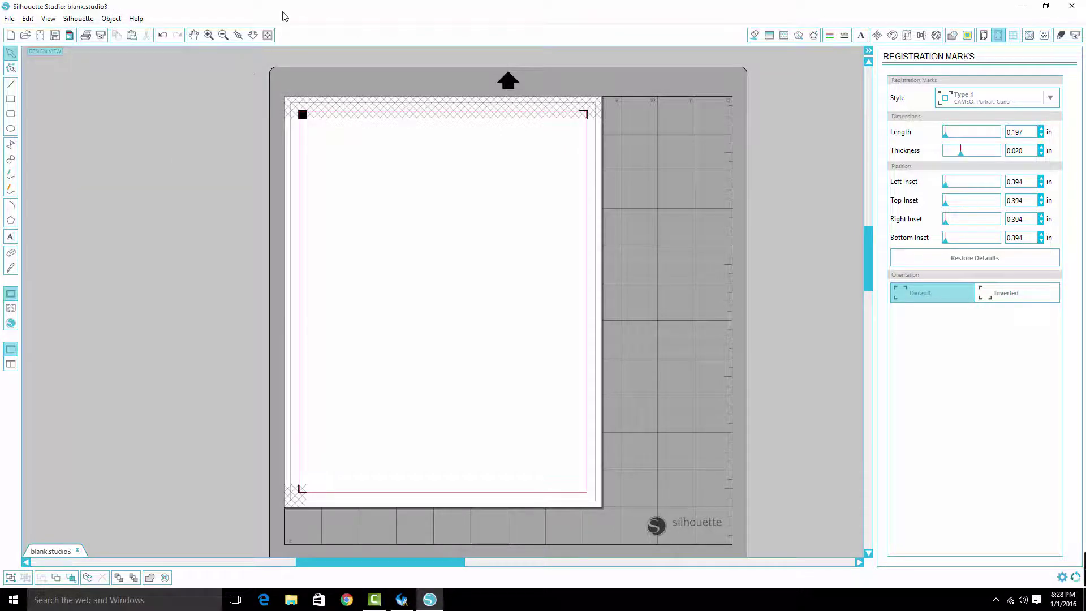
Place Silhouette Studio beside the desktop and import Hip Pod_001.dxf from there onto the blank page
{"action": "key", "text": "super"}
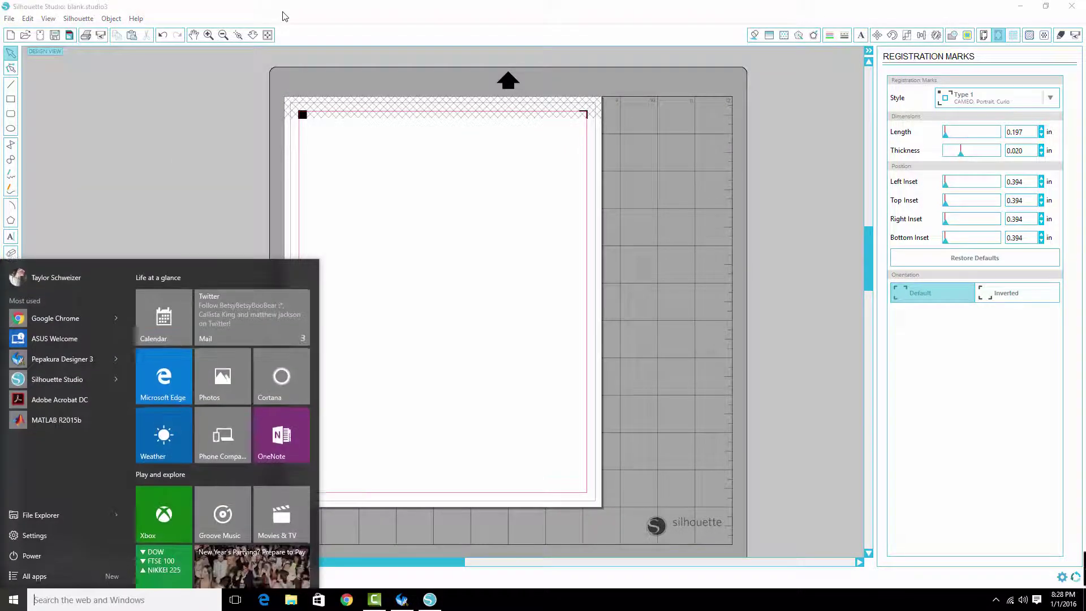
{"action": "key", "text": "super"}
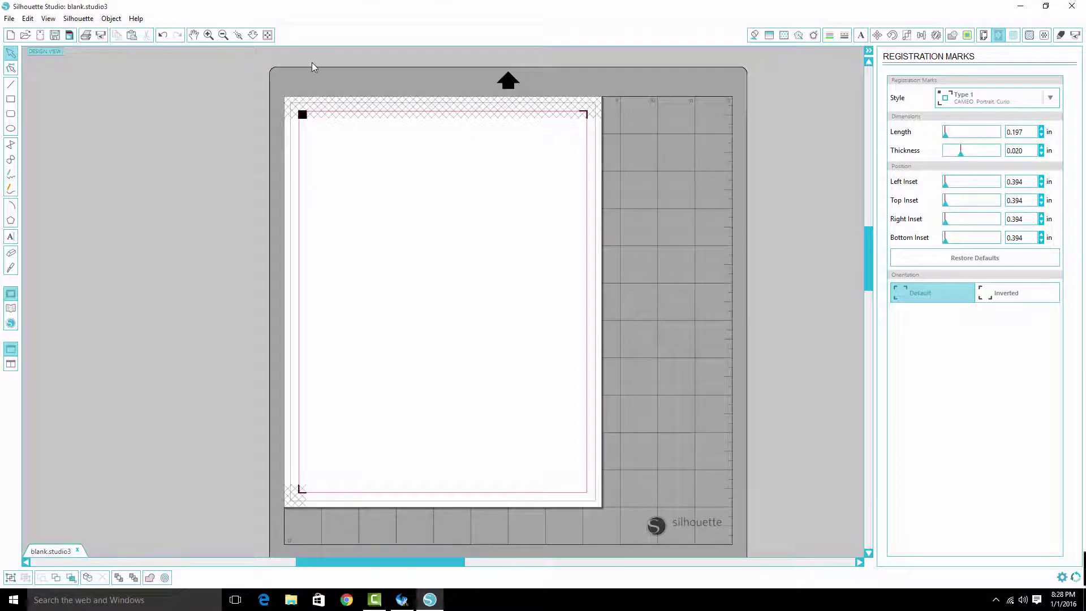
{"action": "key", "text": "super+Right"}
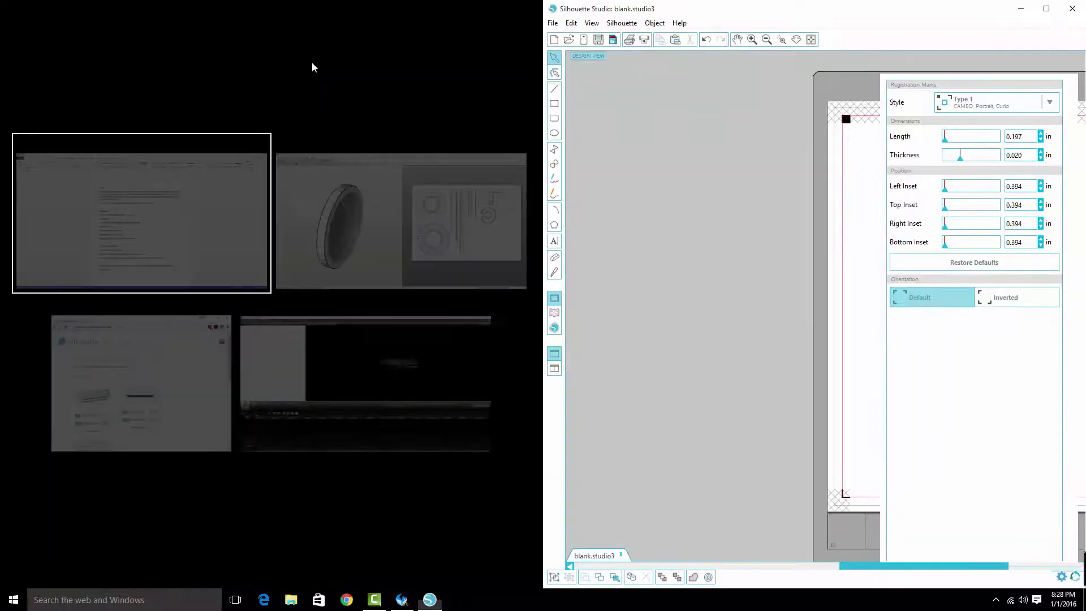
{"action": "key", "text": "Escape"}
{"action": "left_click", "coordinate": [362, 262]}
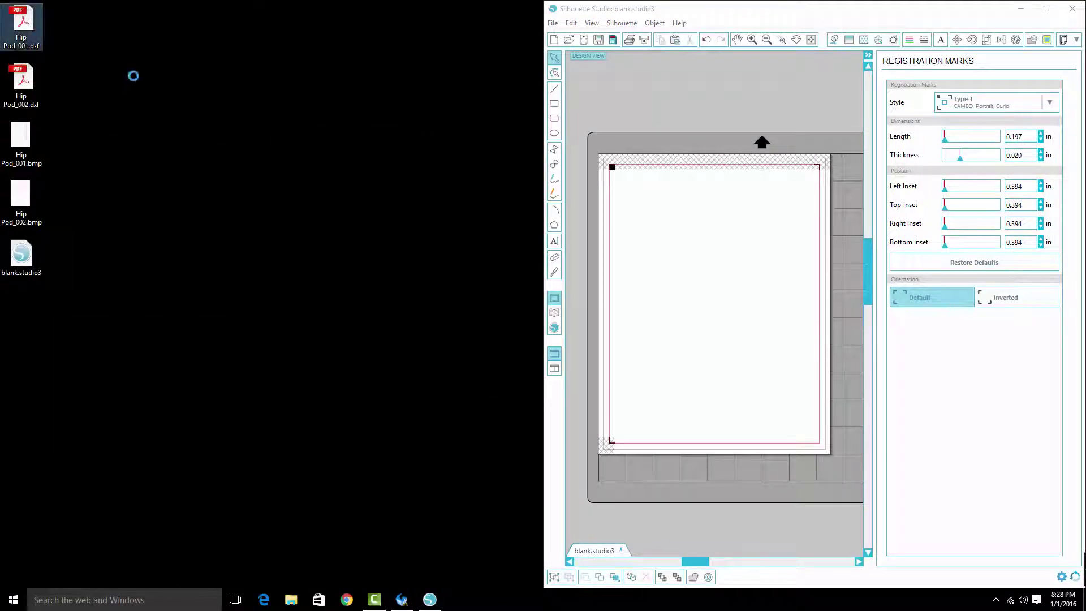
{"action": "right_click", "coordinate": [13, 32]}
{"action": "left_click", "coordinate": [22, 21]}
{"action": "left_click_drag", "start_coordinate": [22, 21], "coordinate": [697, 129]}
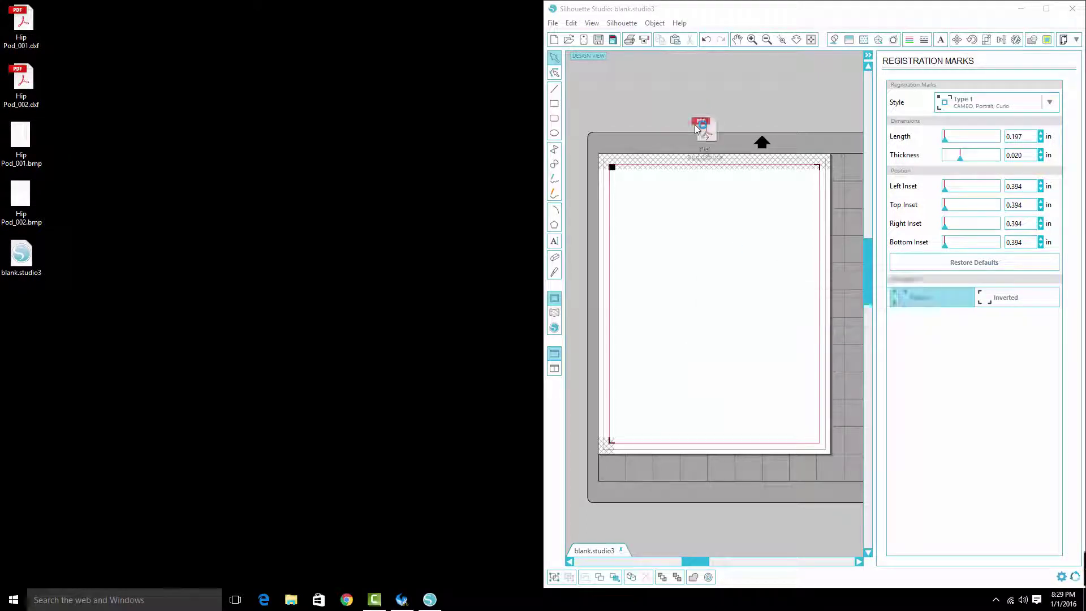
Position the imported pattern inside the registration mark boundary with the window maximized, and deselect it
{"action": "left_click_drag", "start_coordinate": [708, 254], "coordinate": [723, 261]}
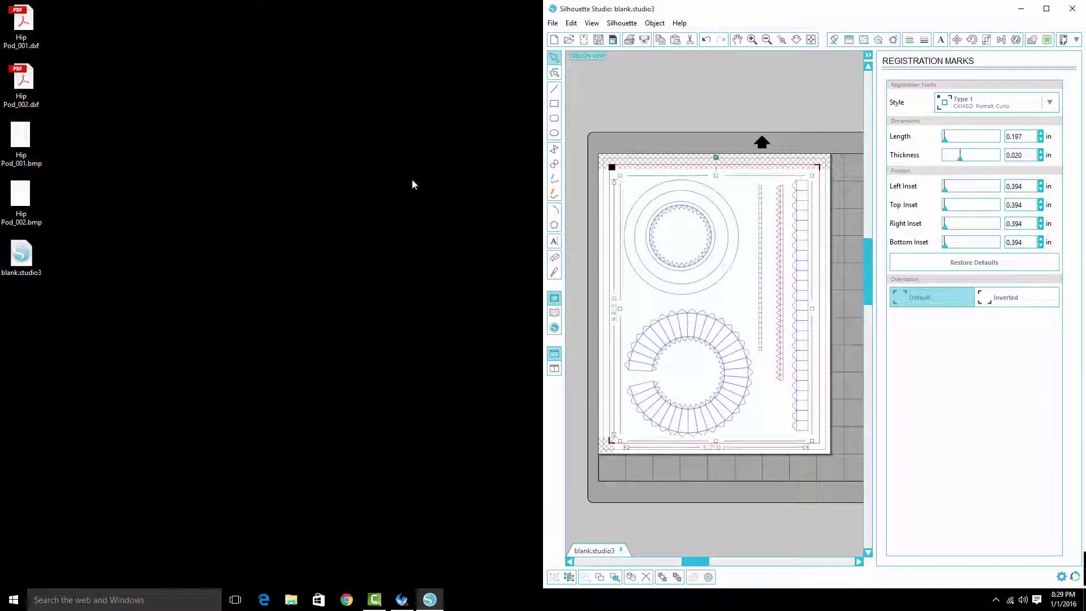
{"action": "left_click", "coordinate": [135, 92]}
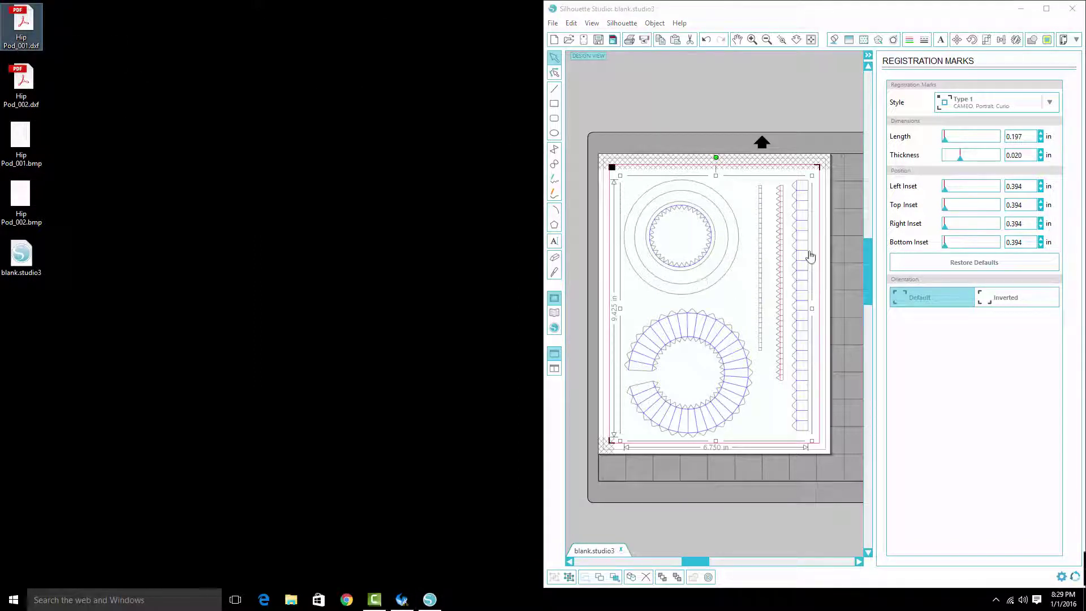
{"action": "left_click", "coordinate": [1046, 9]}
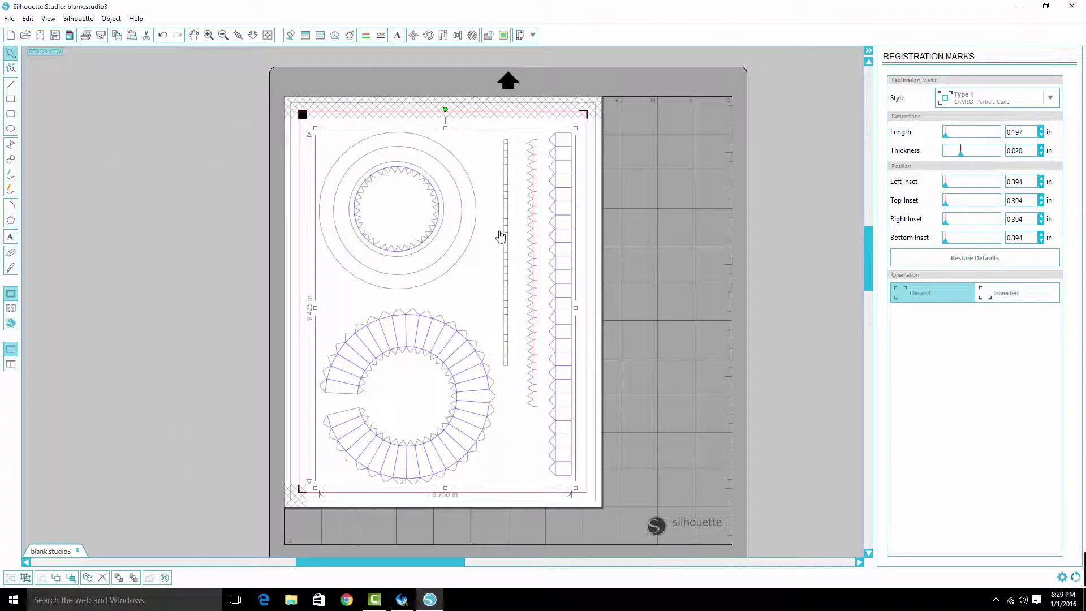
{"action": "left_click_drag", "start_coordinate": [508, 238], "coordinate": [506, 235]}
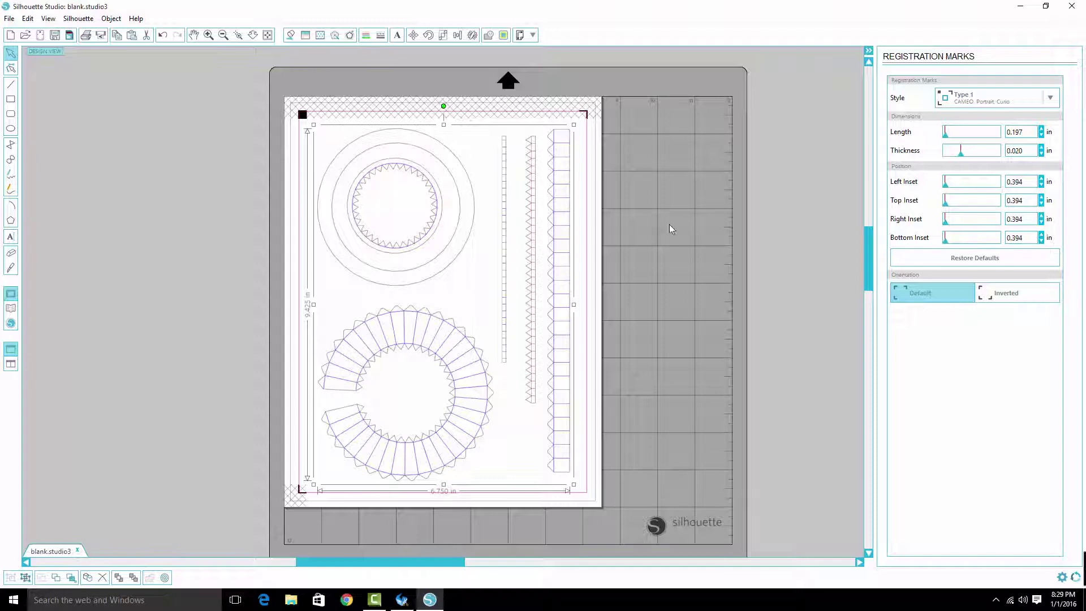
{"action": "left_click", "coordinate": [792, 185]}
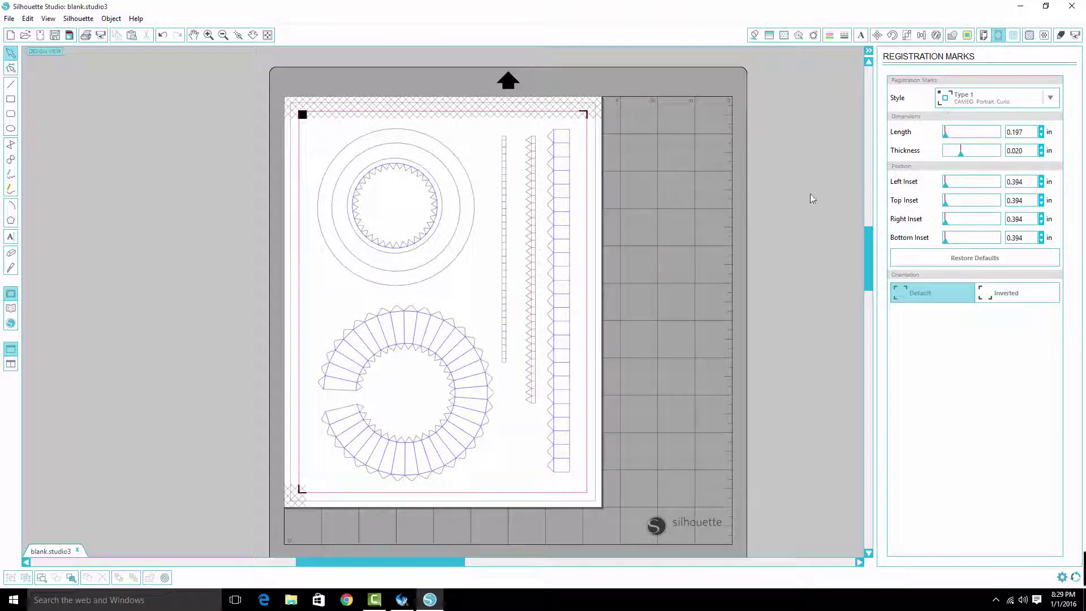
Set the cut mode to Advanced and go through the blue, dark gray and red line colors in the cut order
{"action": "left_click", "coordinate": [1061, 37]}
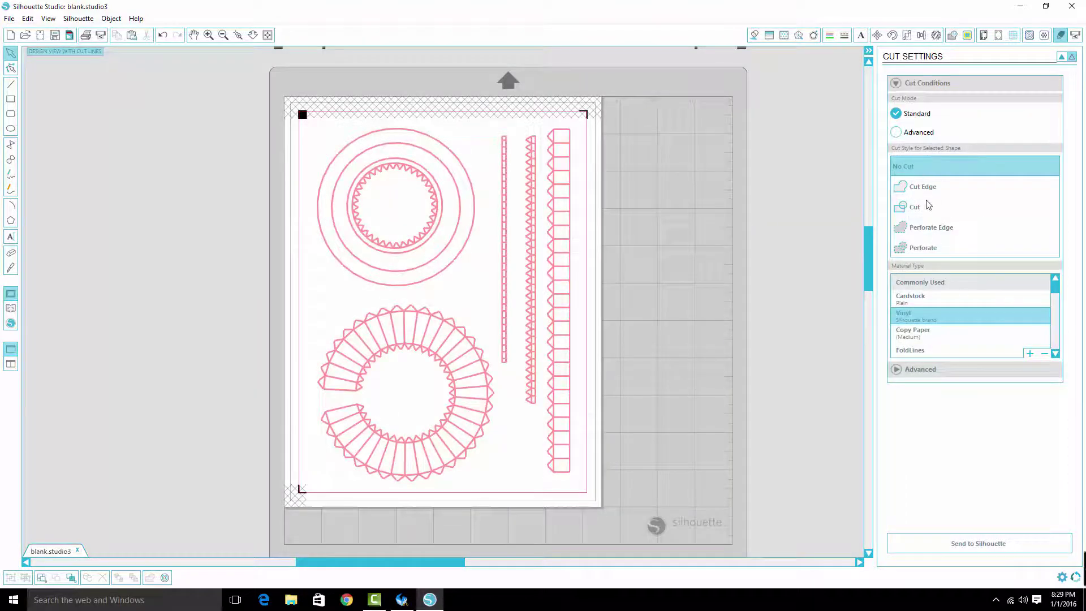
{"action": "left_click", "coordinate": [897, 133]}
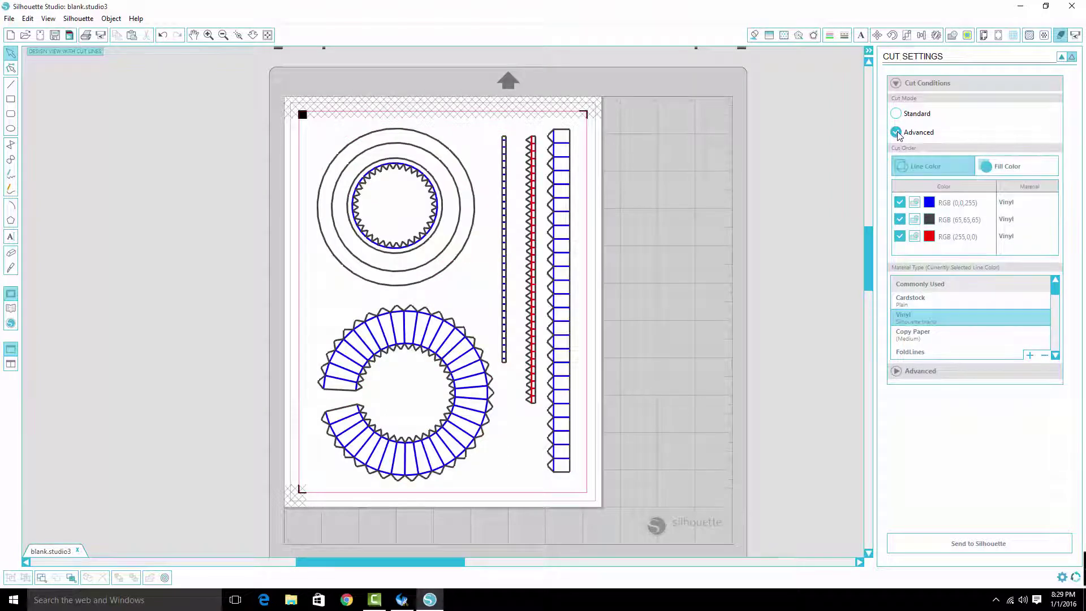
{"action": "left_click", "coordinate": [963, 208]}
{"action": "left_click", "coordinate": [961, 219]}
{"action": "left_click", "coordinate": [956, 233]}
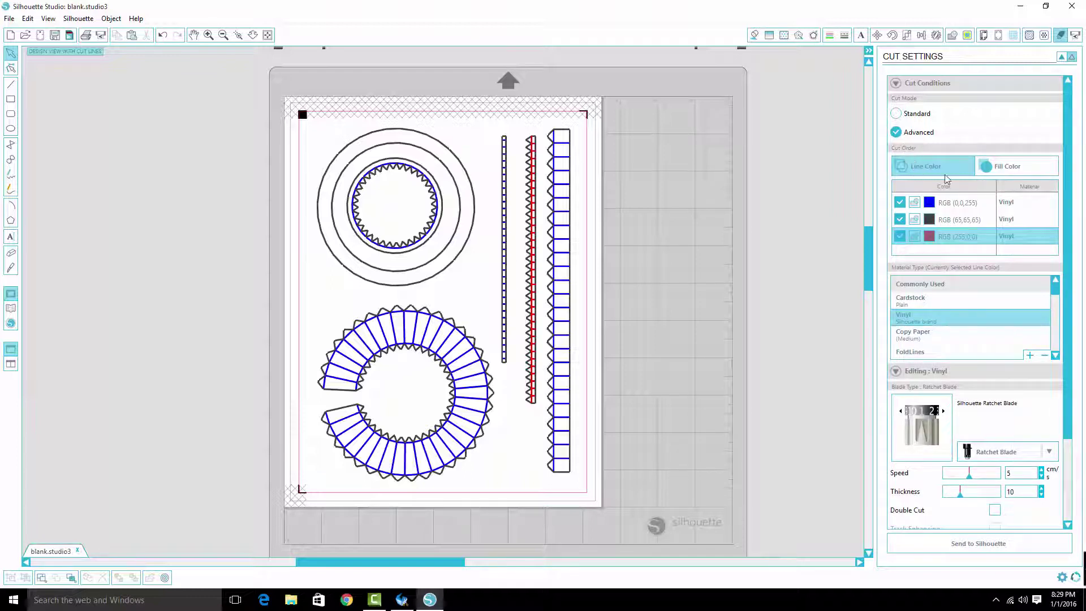
{"action": "left_click", "coordinate": [955, 202]}
{"action": "left_click", "coordinate": [958, 219]}
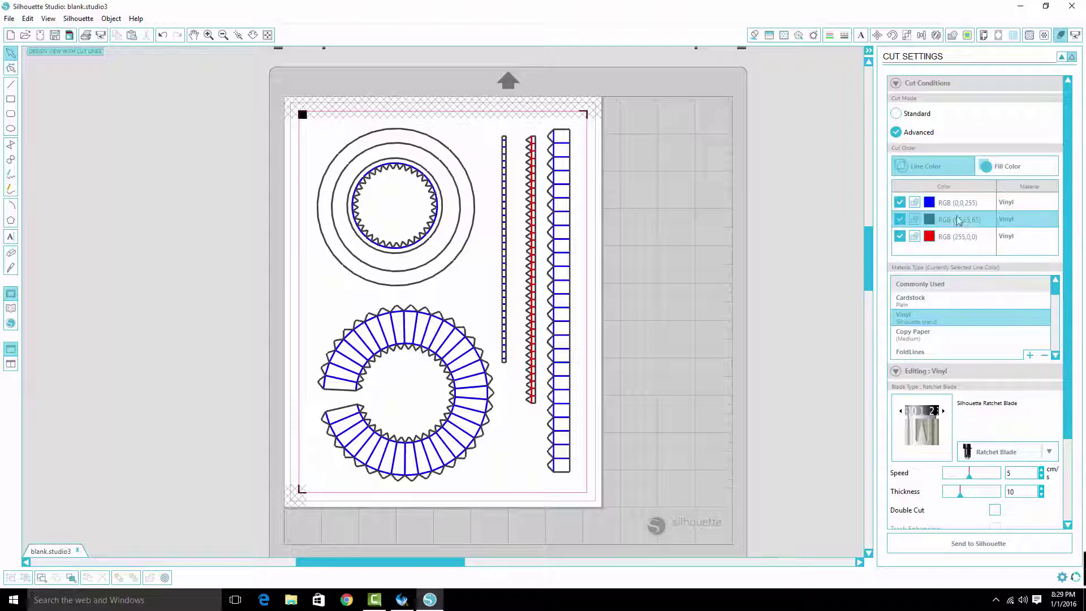
{"action": "left_click", "coordinate": [955, 236]}
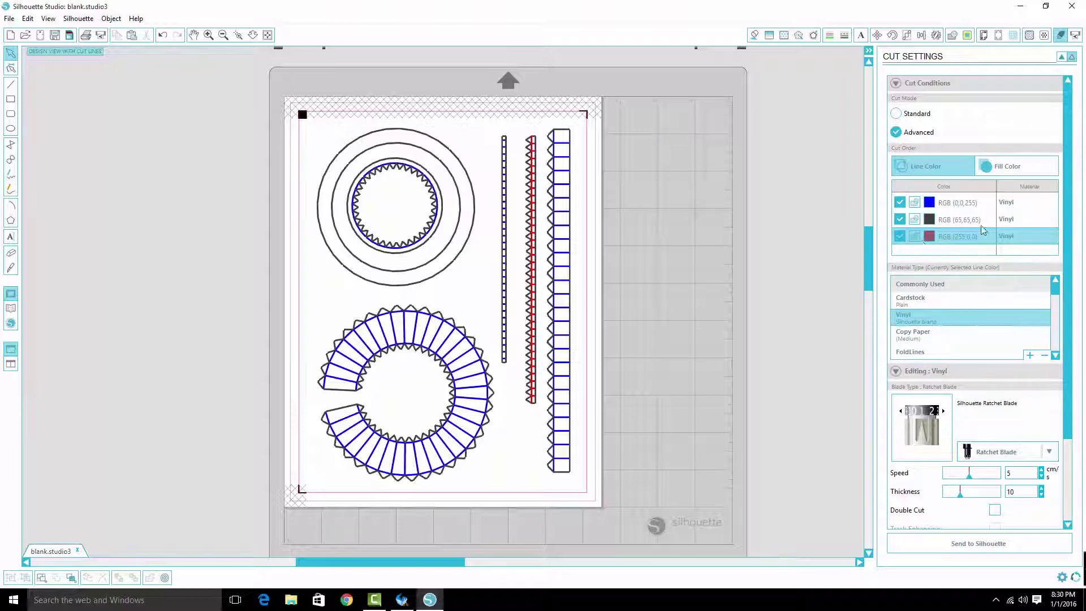
Assign the Copy Paper material to the dark gray RGB (65,65,65) lines
{"action": "scroll", "coordinate": [984, 229], "scroll_direction": "down", "scroll_amount": 1}
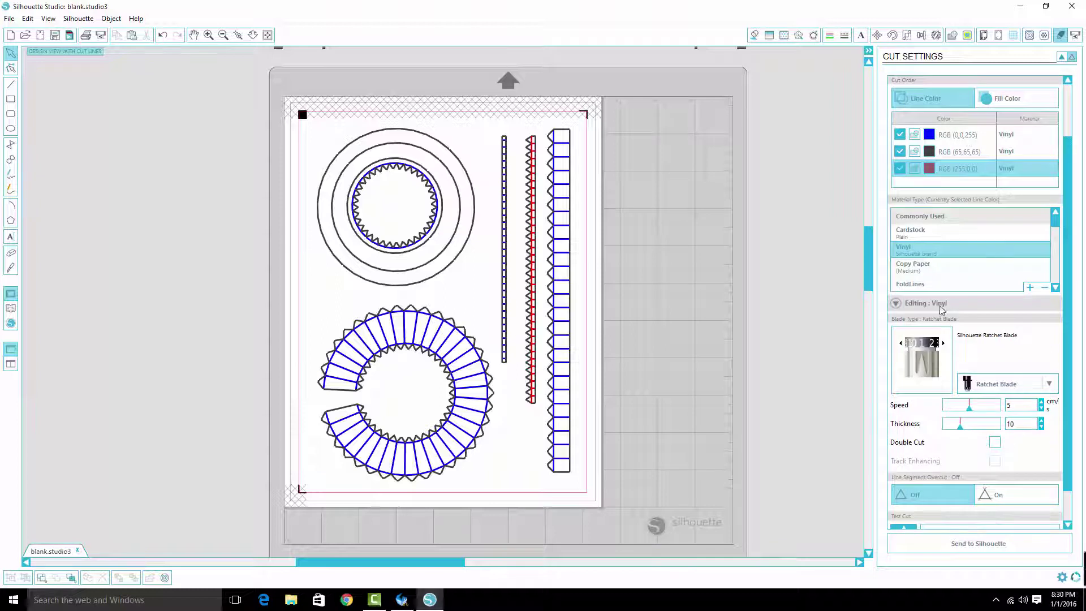
{"action": "scroll", "coordinate": [974, 237], "scroll_direction": "down", "scroll_amount": 2}
{"action": "scroll", "coordinate": [975, 239], "scroll_direction": "up", "scroll_amount": 2}
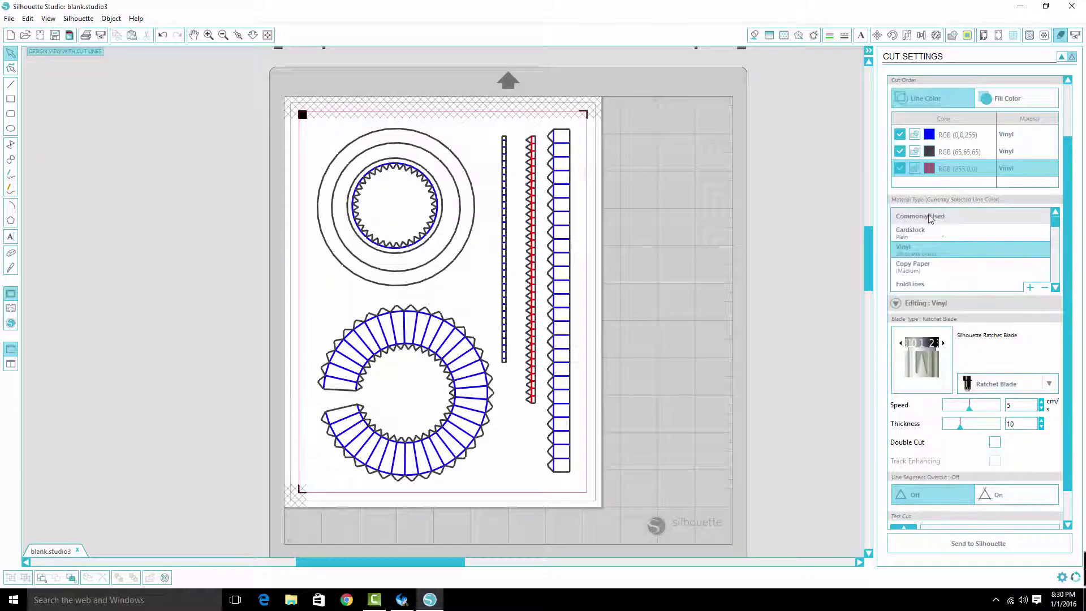
{"action": "scroll", "coordinate": [1024, 263], "scroll_direction": "down", "scroll_amount": 2}
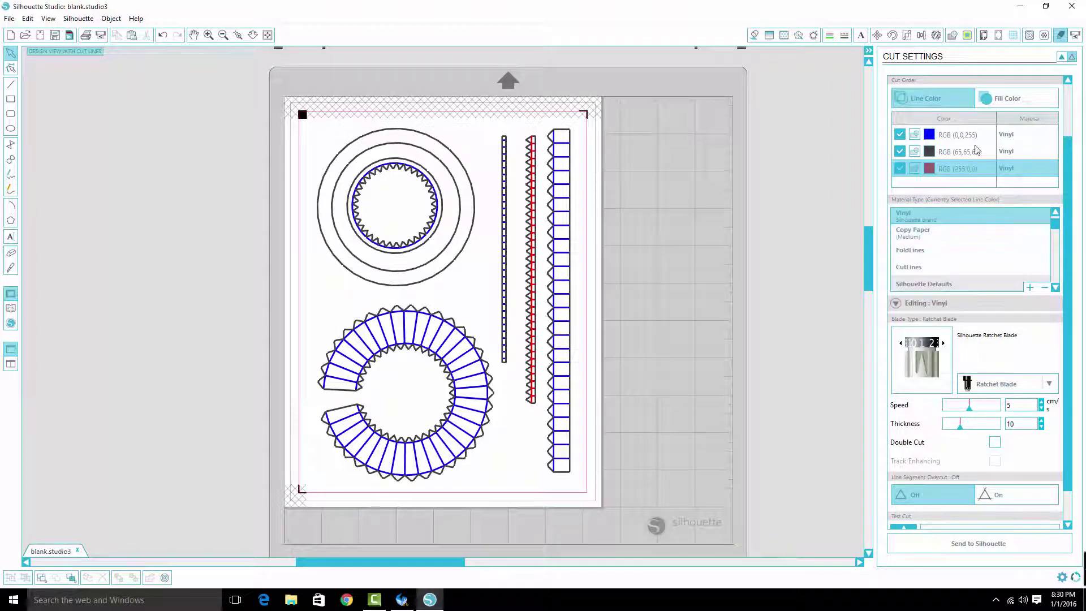
{"action": "left_click", "coordinate": [953, 136]}
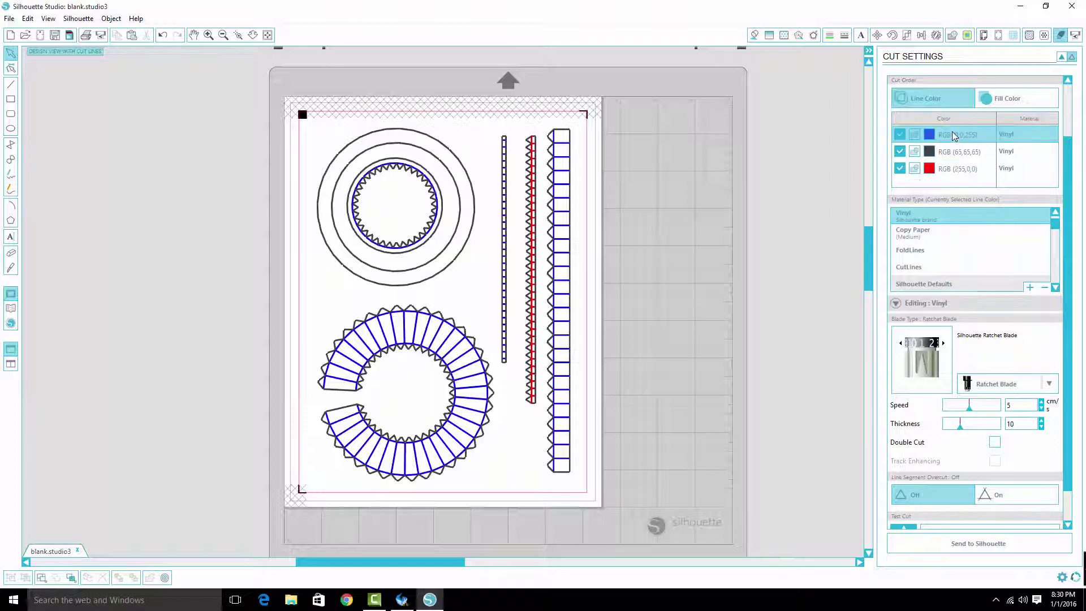
{"action": "left_click", "coordinate": [967, 156]}
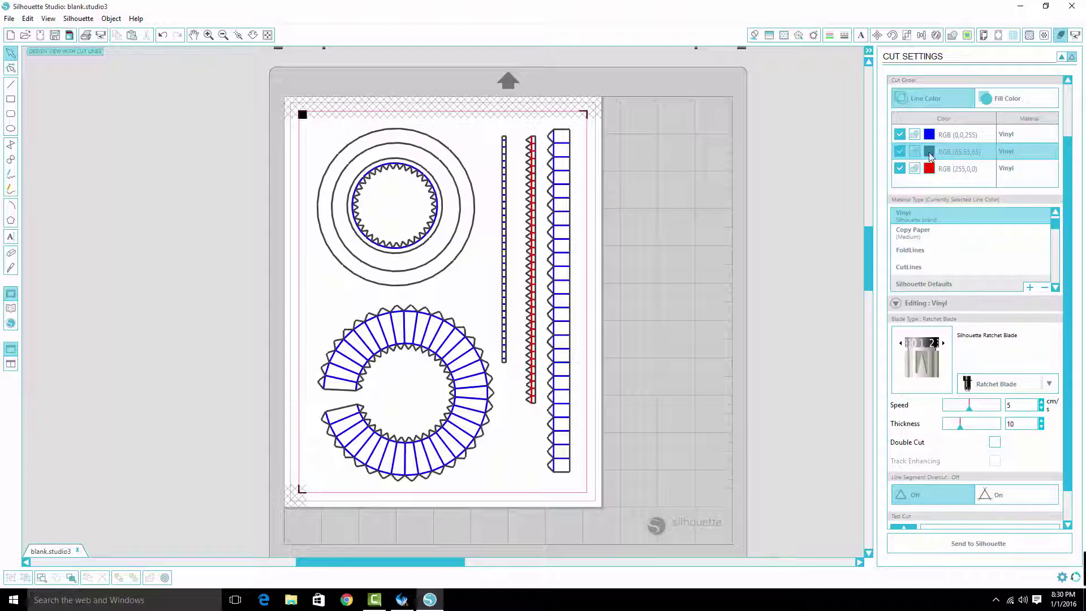
{"action": "left_click", "coordinate": [912, 231]}
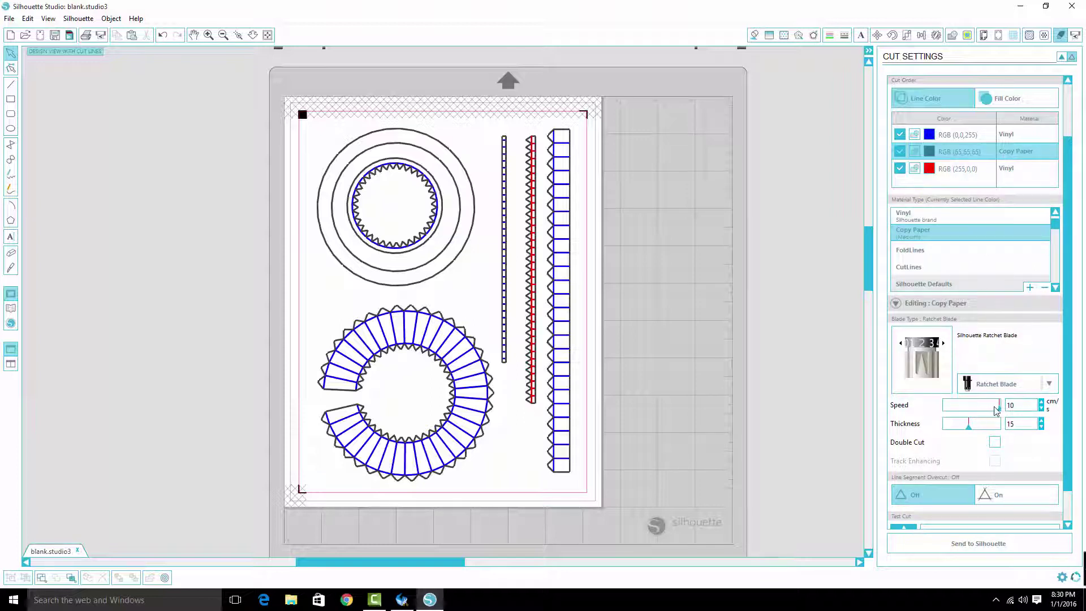
{"action": "left_click", "coordinate": [931, 216]}
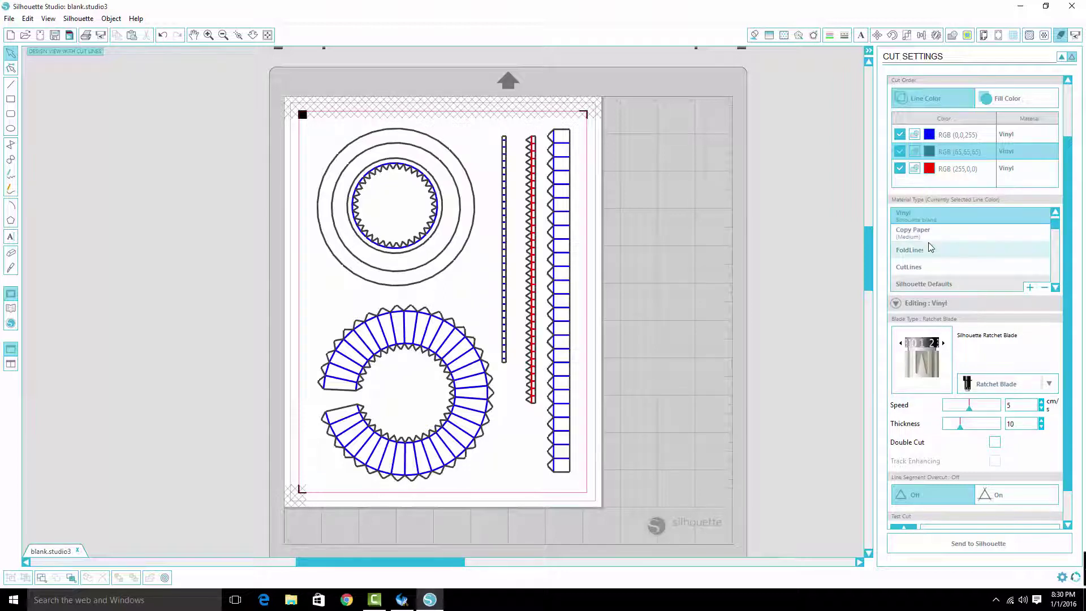
{"action": "left_click", "coordinate": [928, 231]}
Compare the line colors' material assignments and create a user-defined material named CutLine with the blue lines selected
{"action": "left_click", "coordinate": [1029, 138]}
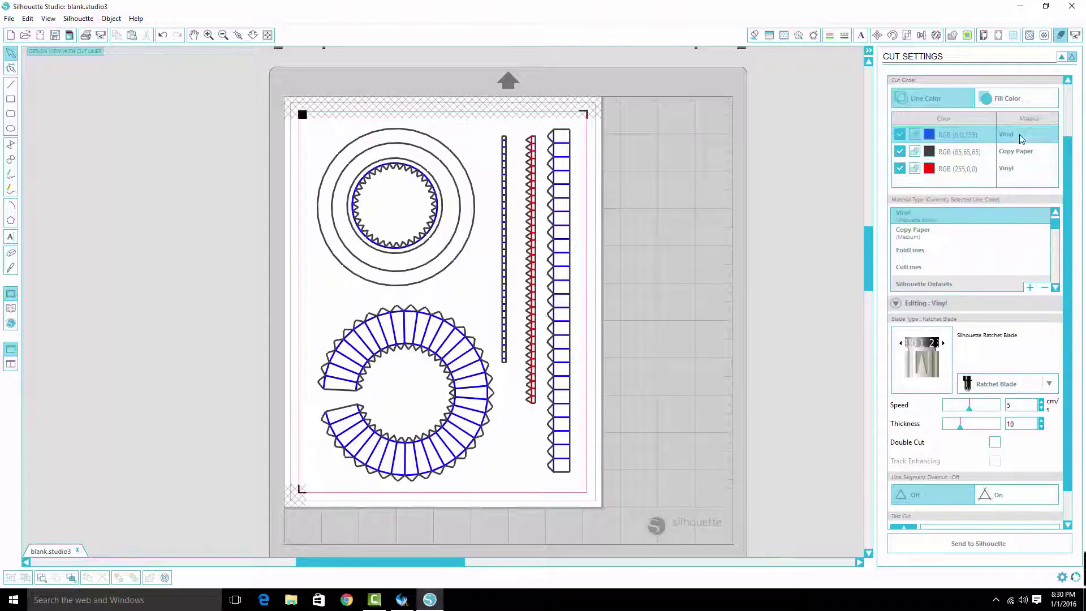
{"action": "left_click", "coordinate": [1019, 151]}
{"action": "left_click", "coordinate": [1018, 169]}
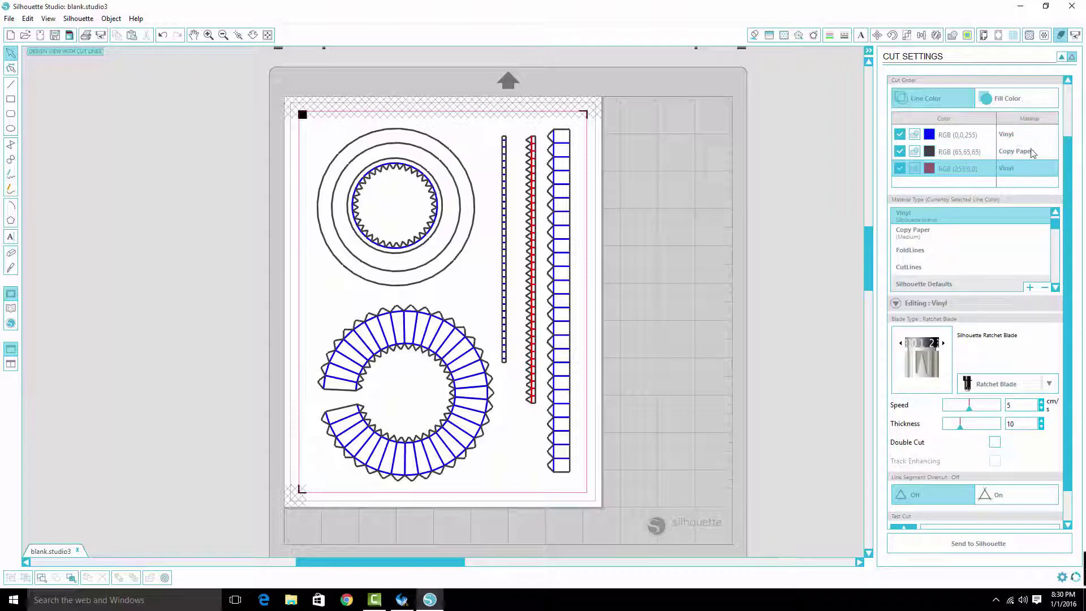
{"action": "left_click", "coordinate": [1024, 151]}
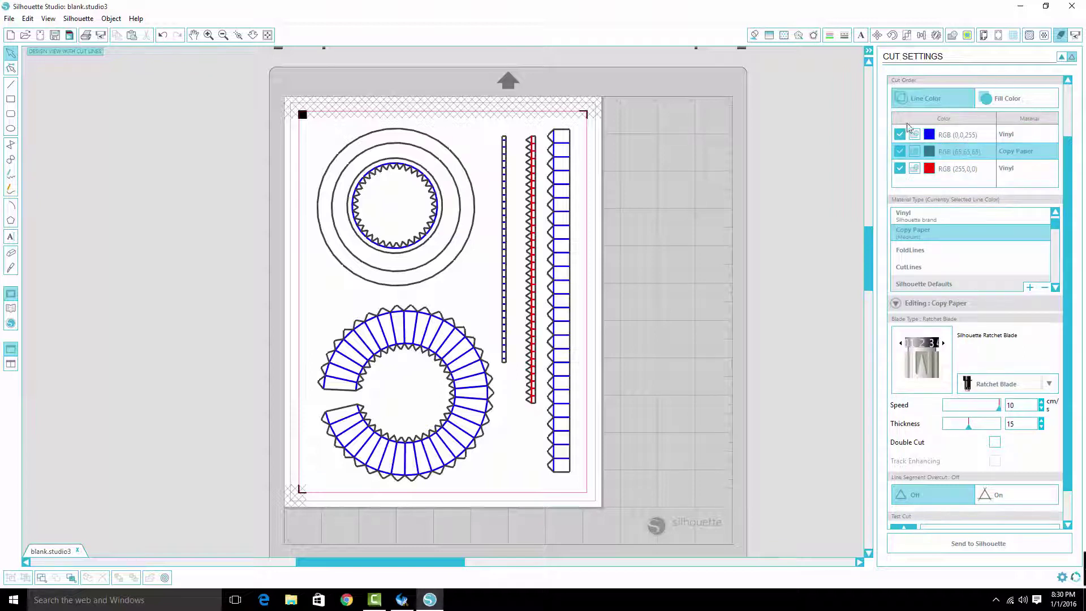
{"action": "left_click", "coordinate": [1024, 137]}
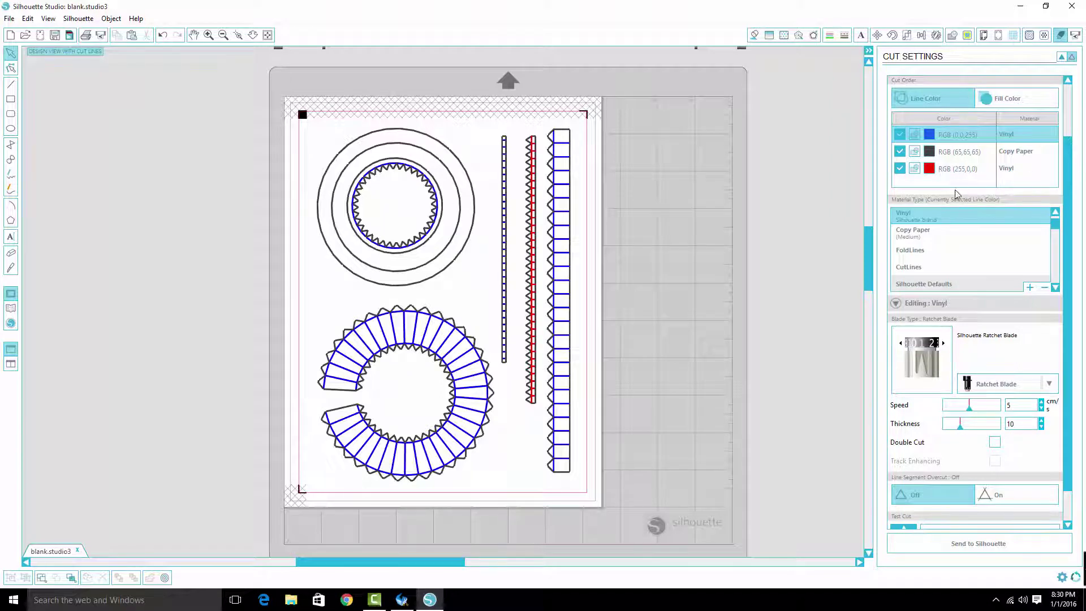
{"action": "scroll", "coordinate": [956, 275], "scroll_direction": "down", "scroll_amount": 1}
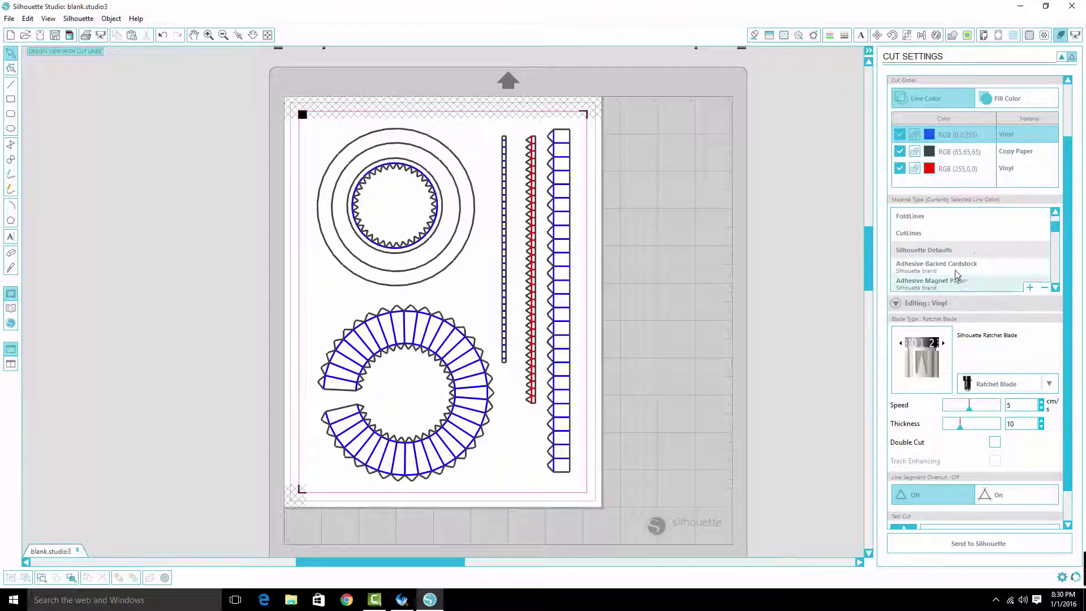
{"action": "scroll", "coordinate": [956, 274], "scroll_direction": "up", "scroll_amount": 2}
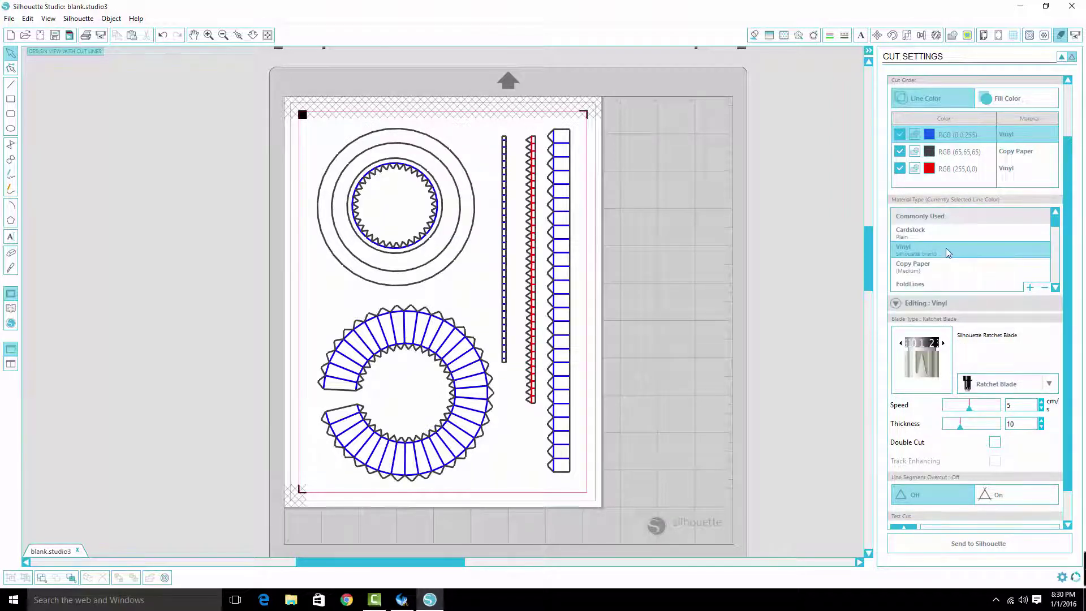
{"action": "left_click", "coordinate": [1029, 287]}
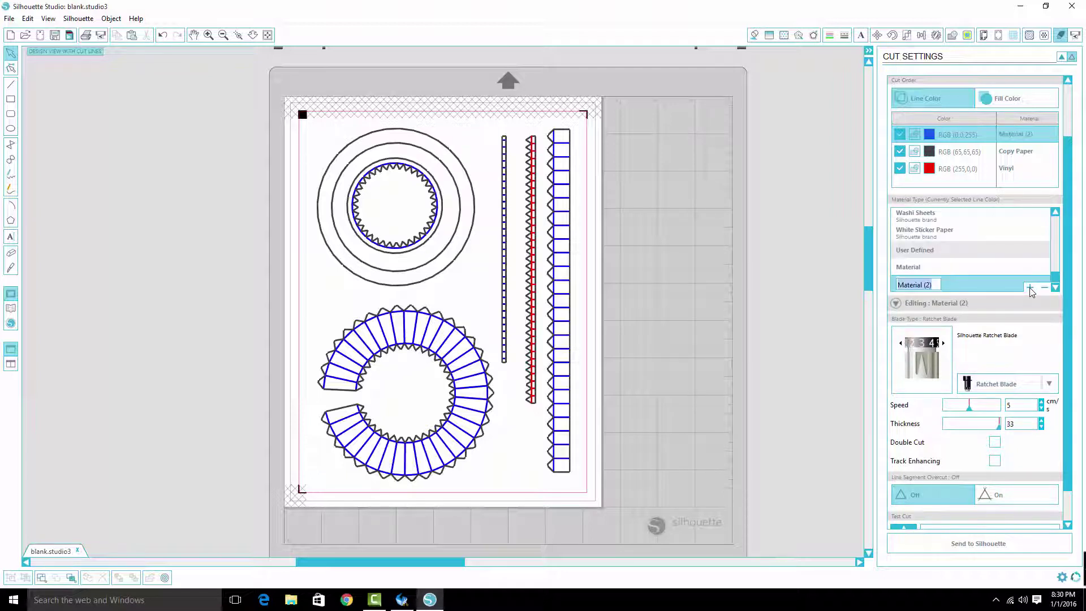
{"action": "left_click_drag", "start_coordinate": [937, 285], "coordinate": [898, 285]}
{"action": "type", "text": "CutLine"}
{"action": "key", "text": "Return"}
Create a second user-defined material named BendLine
{"action": "left_click", "coordinate": [1026, 287]}
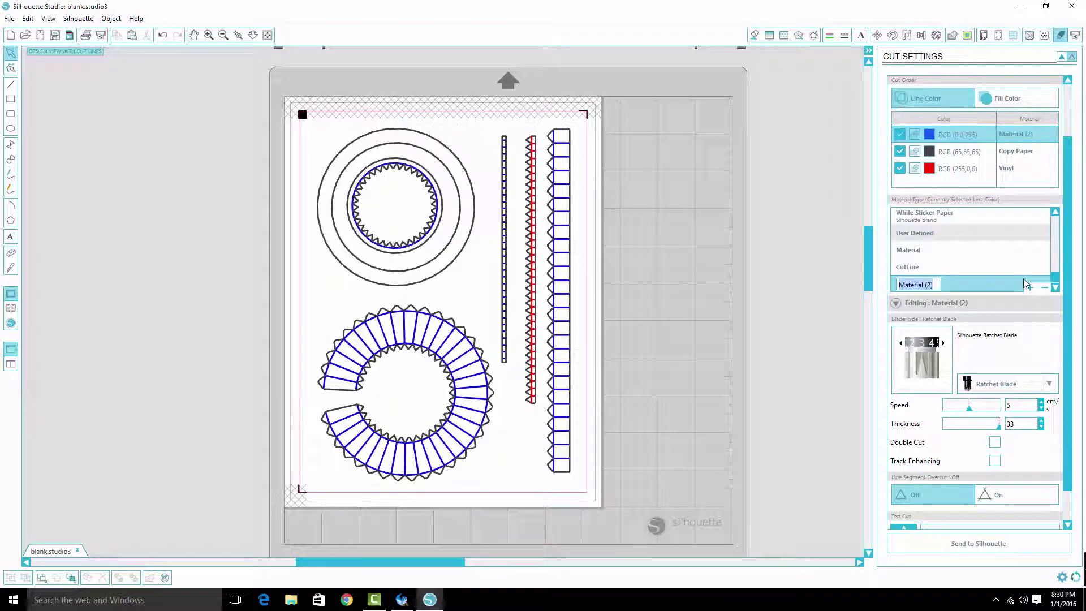
{"action": "type", "text": "BendLine"}
{"action": "key", "text": "Return"}
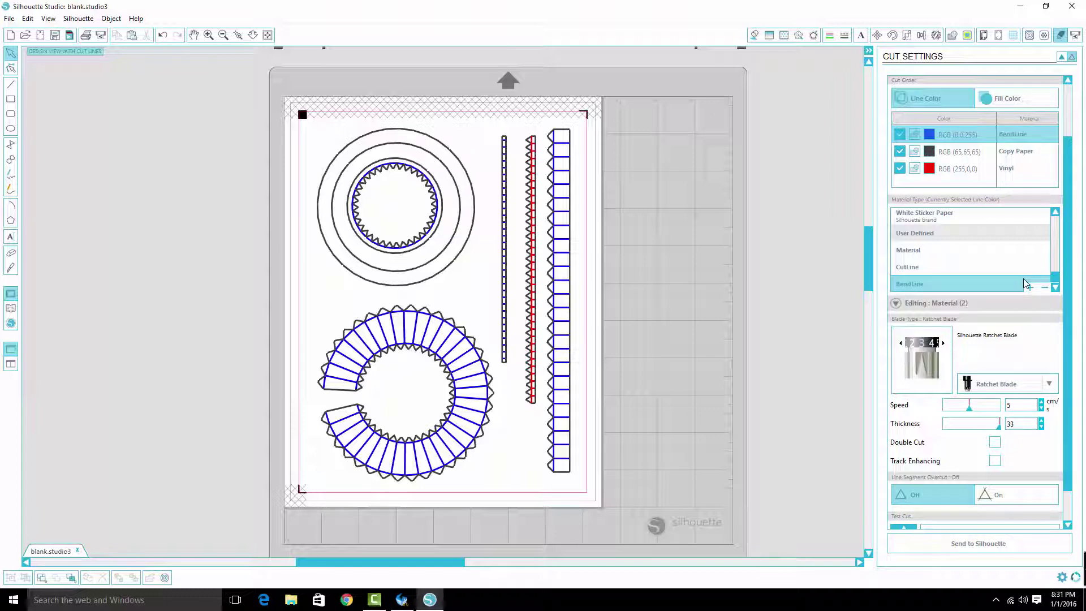
Select the CutLine material for the blue lines, raise its blade depth one notch and set its speed to 4 cm/s
{"action": "left_click", "coordinate": [988, 267]}
{"action": "scroll", "coordinate": [987, 431], "scroll_direction": "down", "scroll_amount": 3}
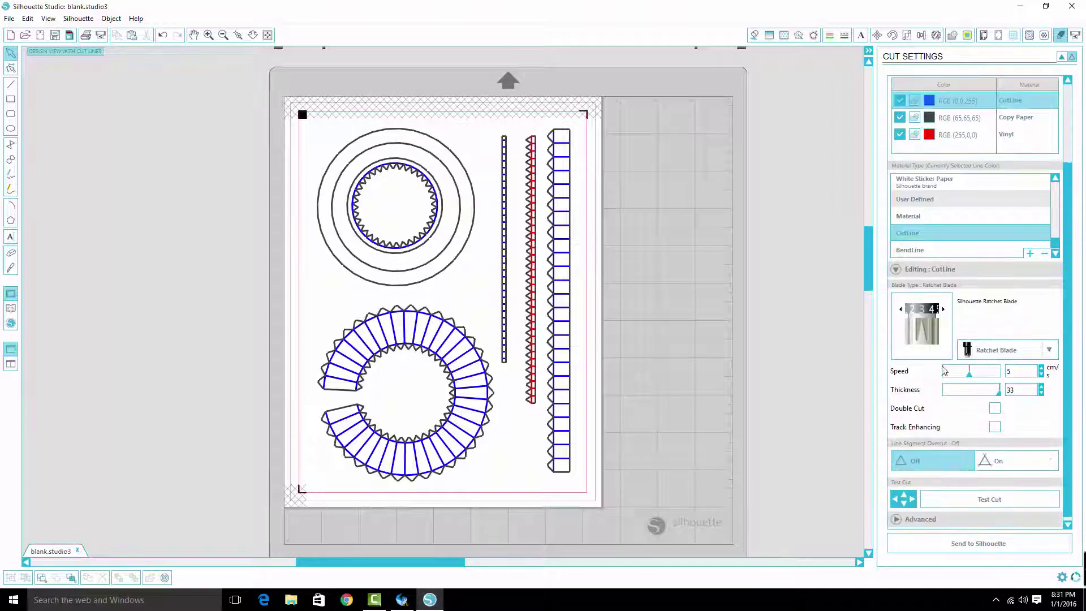
{"action": "left_click", "coordinate": [942, 310]}
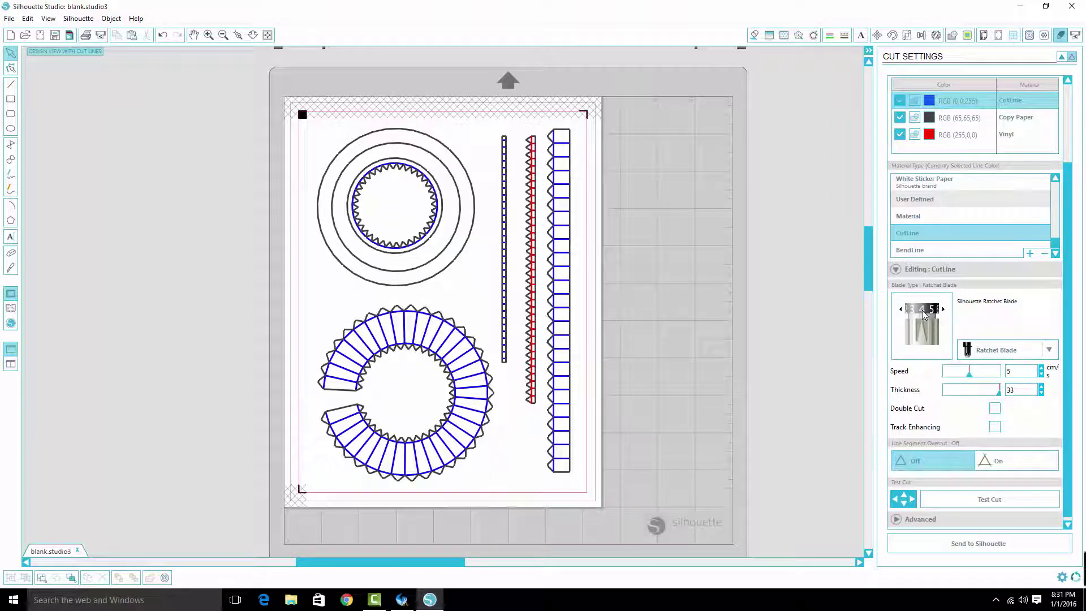
{"action": "left_click_drag", "start_coordinate": [992, 376], "coordinate": [961, 378]}
Change the unit of length to Millimeters in the general preferences and apply it
{"action": "left_click", "coordinate": [1062, 577]}
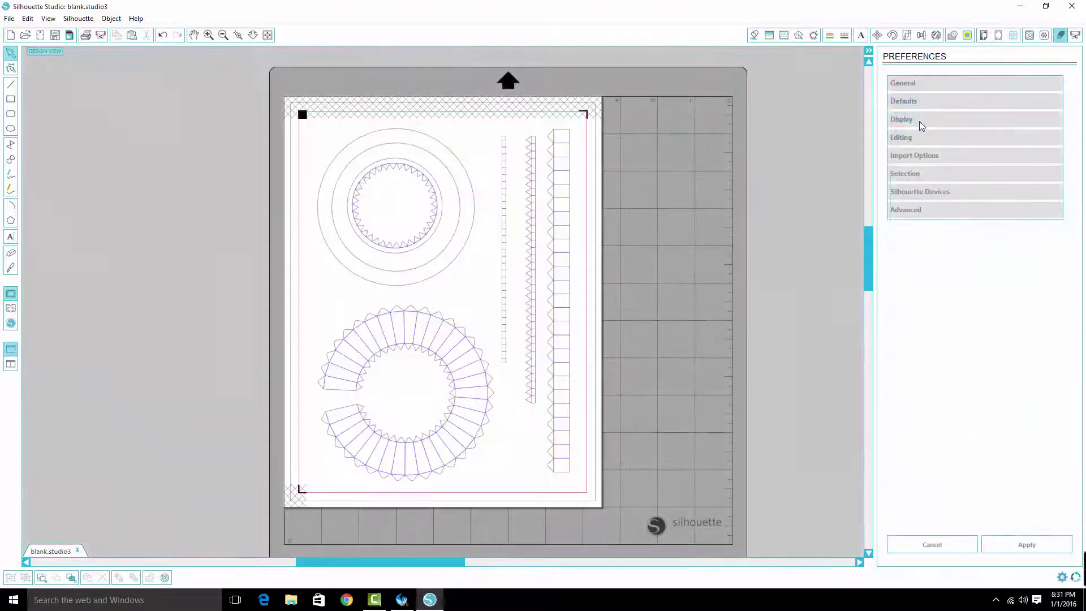
{"action": "left_click", "coordinate": [917, 102]}
{"action": "left_click", "coordinate": [919, 90]}
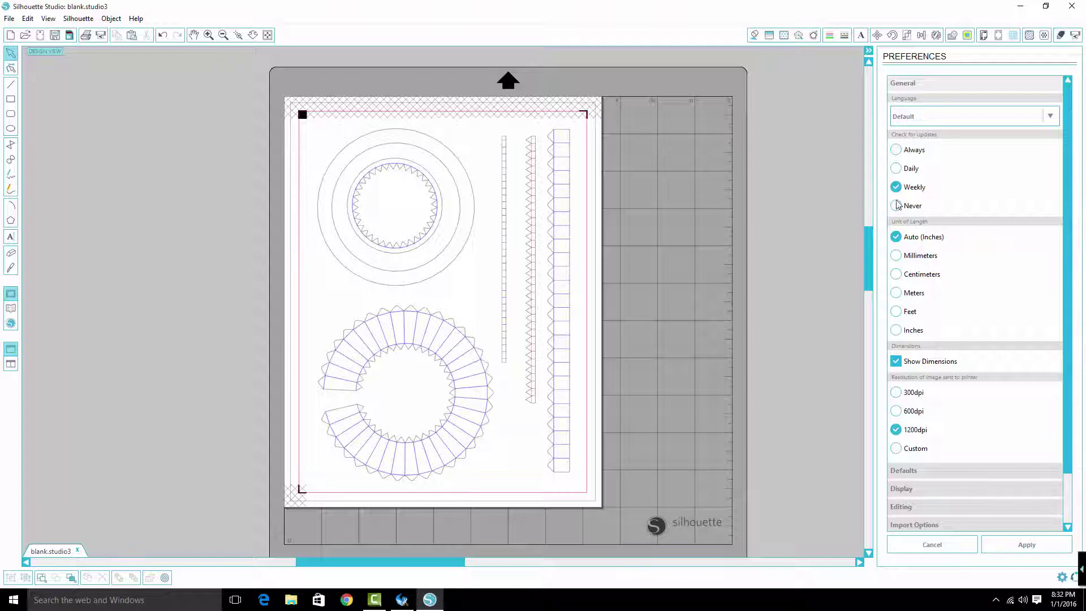
{"action": "left_click", "coordinate": [923, 260]}
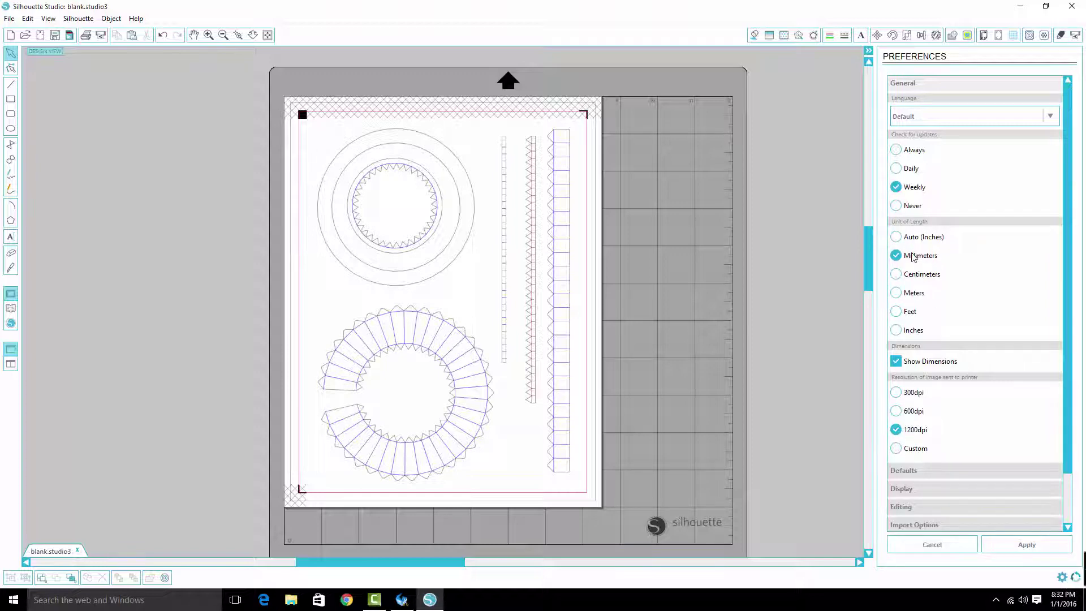
{"action": "left_click", "coordinate": [1027, 545]}
Return to the cut settings and review the CutLine material's blade, speed and thickness for the blue lines
{"action": "left_click", "coordinate": [1060, 35]}
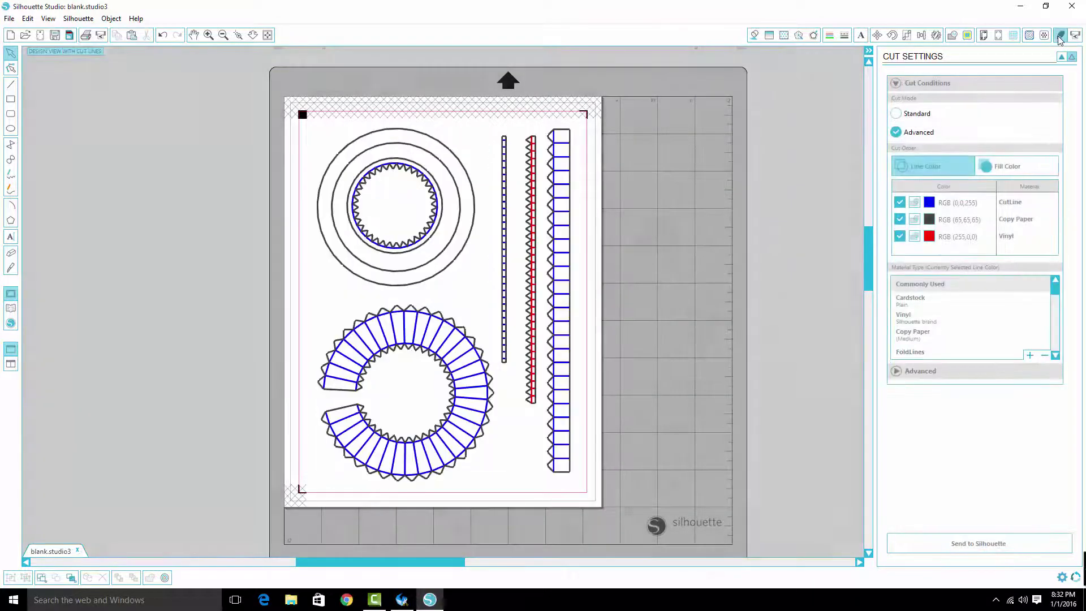
{"action": "left_click", "coordinate": [959, 208]}
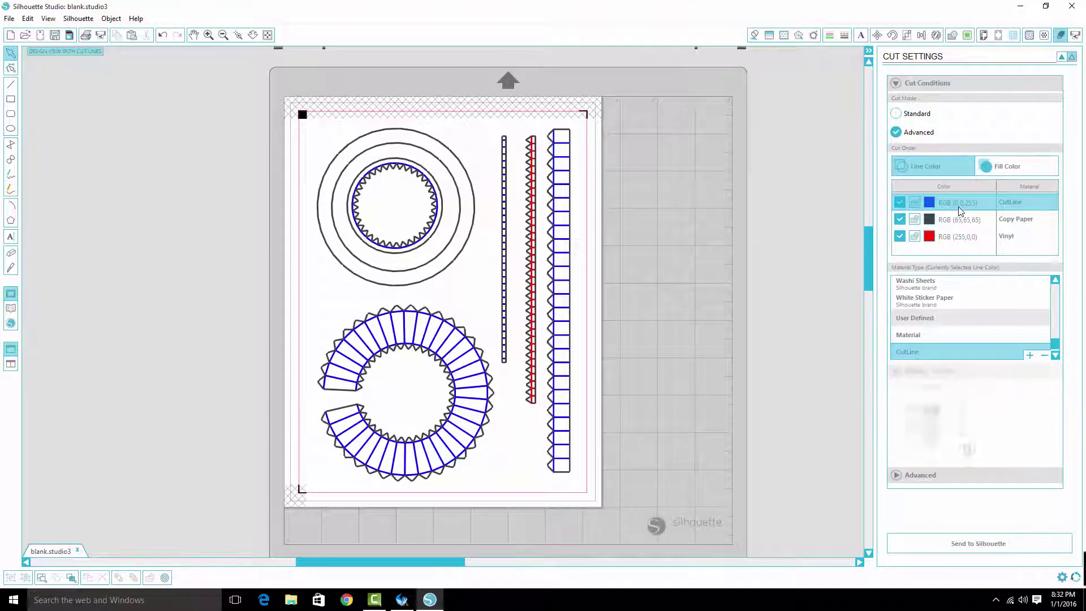
{"action": "scroll", "coordinate": [1027, 425], "scroll_direction": "down", "scroll_amount": 1}
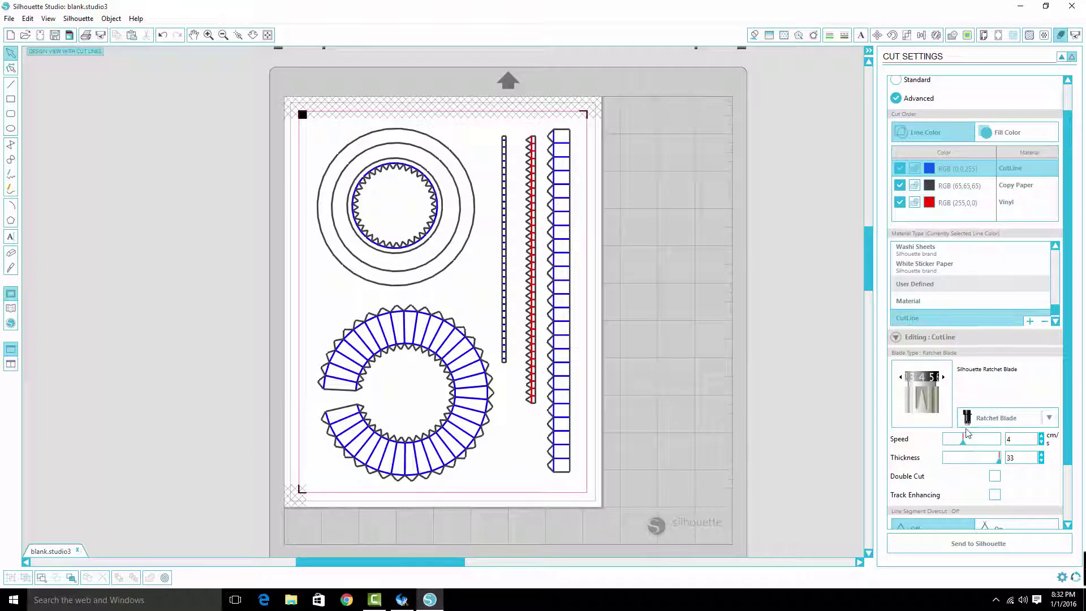
{"action": "scroll", "coordinate": [969, 479], "scroll_direction": "down", "scroll_amount": 1}
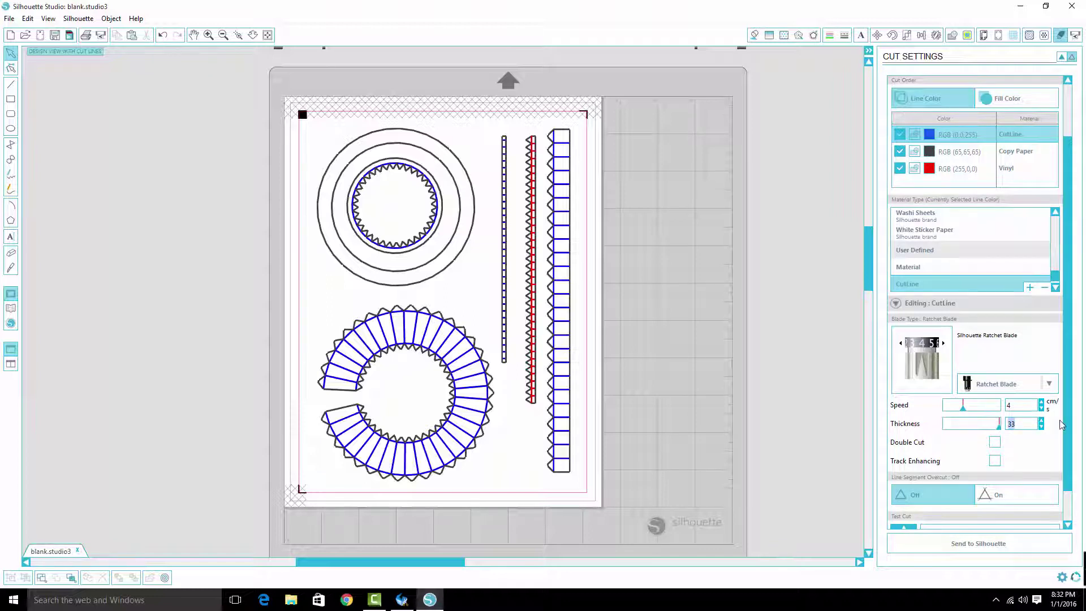
{"action": "scroll", "coordinate": [1060, 420], "scroll_direction": "down", "scroll_amount": 1}
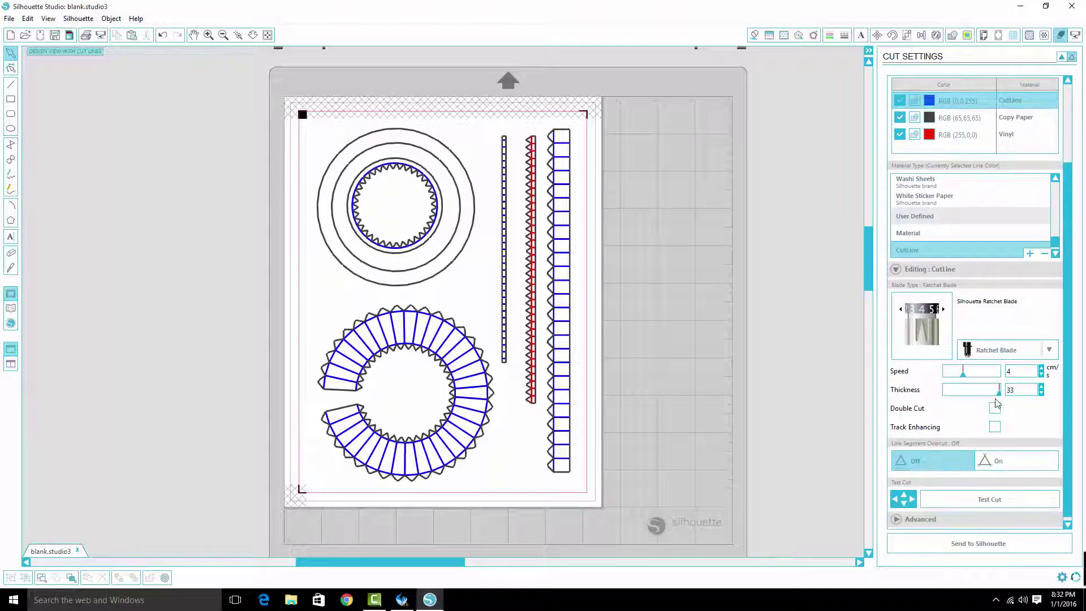
{"action": "scroll", "coordinate": [1006, 404], "scroll_direction": "down", "scroll_amount": 1}
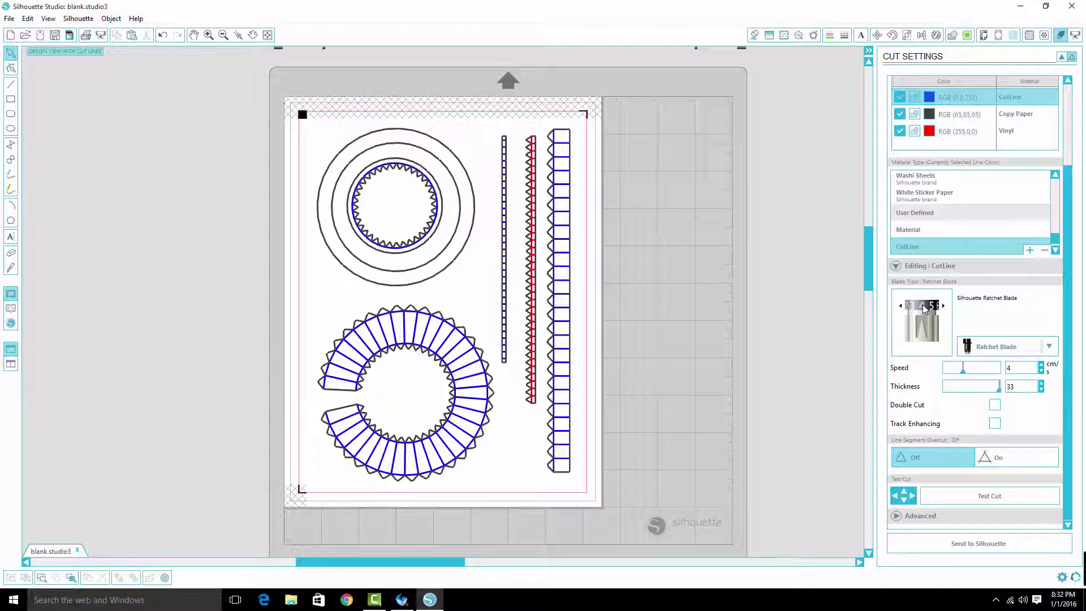
Assign the user-defined CutLine material to the dark gray RGB (65,65,65) lines
{"action": "left_click", "coordinate": [964, 116]}
{"action": "left_click", "coordinate": [959, 100]}
{"action": "left_click", "coordinate": [956, 116]}
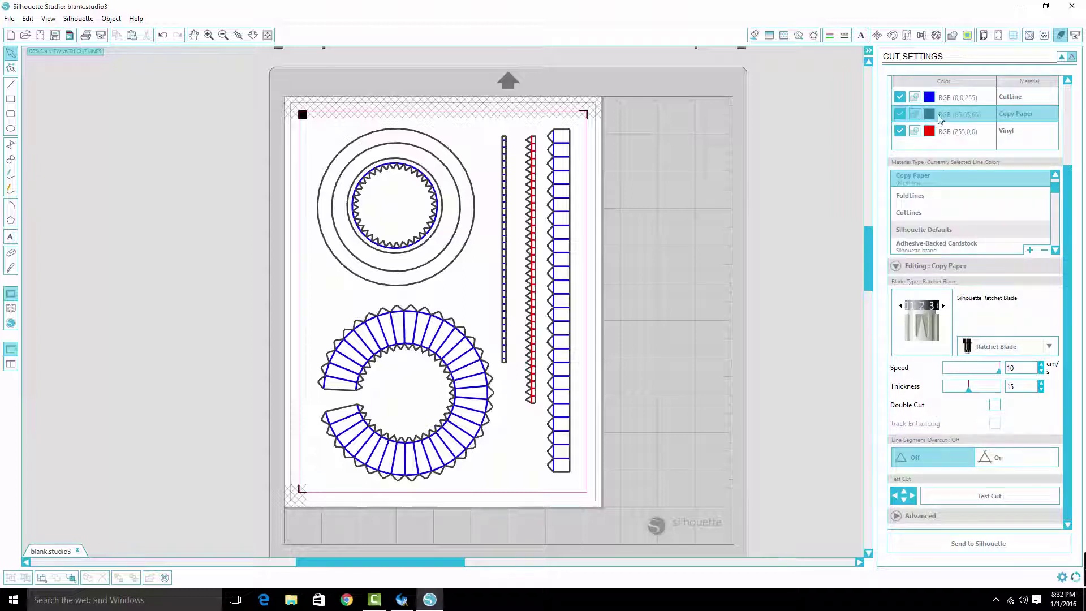
{"action": "scroll", "coordinate": [945, 214], "scroll_direction": "down", "scroll_amount": 10}
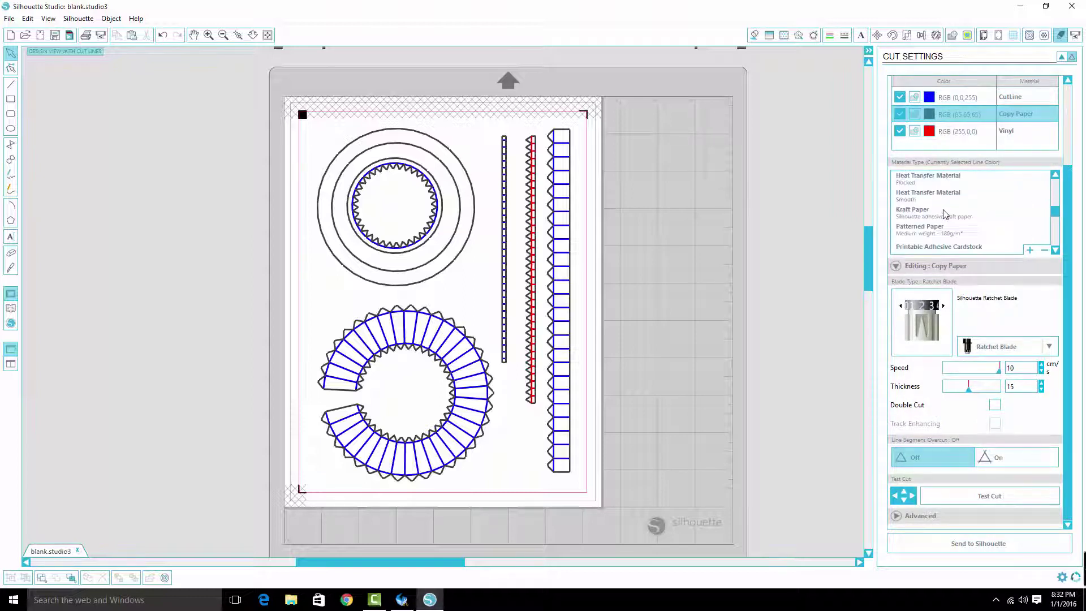
{"action": "scroll", "coordinate": [943, 214], "scroll_direction": "down", "scroll_amount": 5}
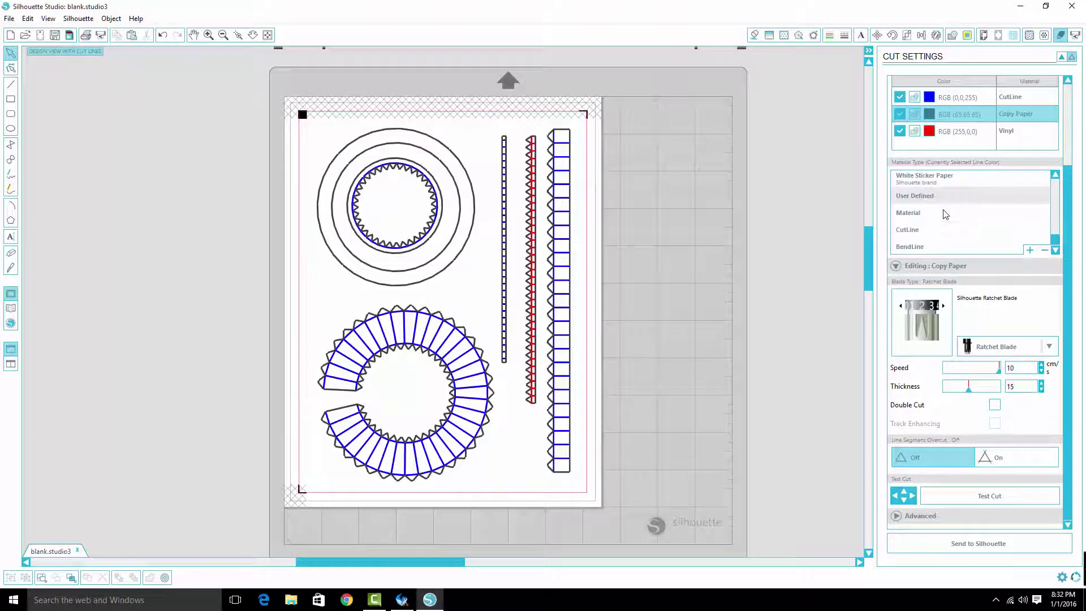
{"action": "left_click", "coordinate": [934, 230]}
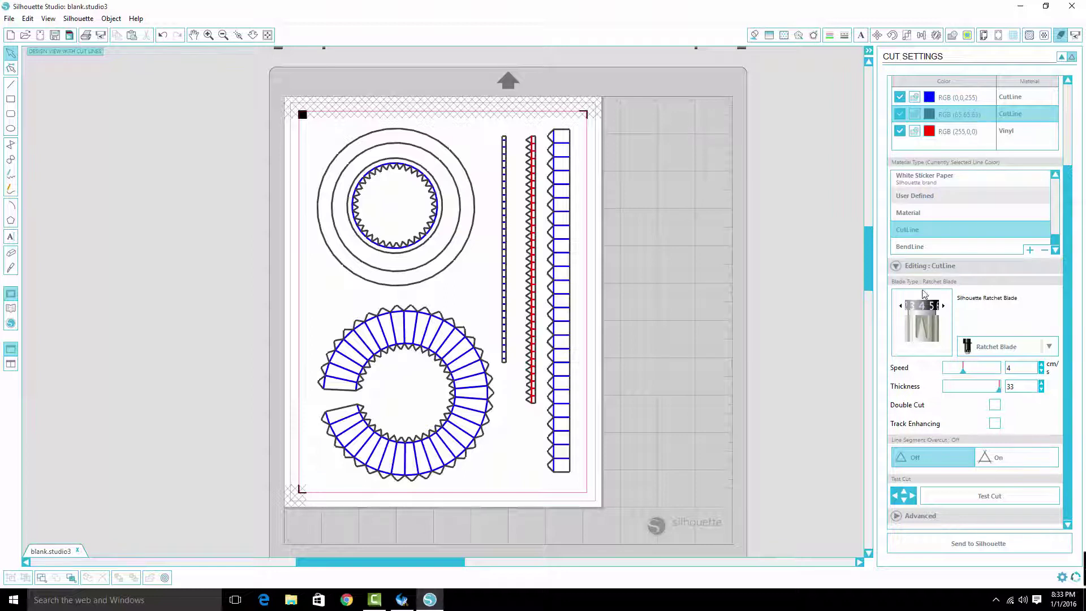
Select the BendLine material, lower its blade depth two notches, and set its speed to 8 cm/s and thickness to 1
{"action": "left_click", "coordinate": [927, 246]}
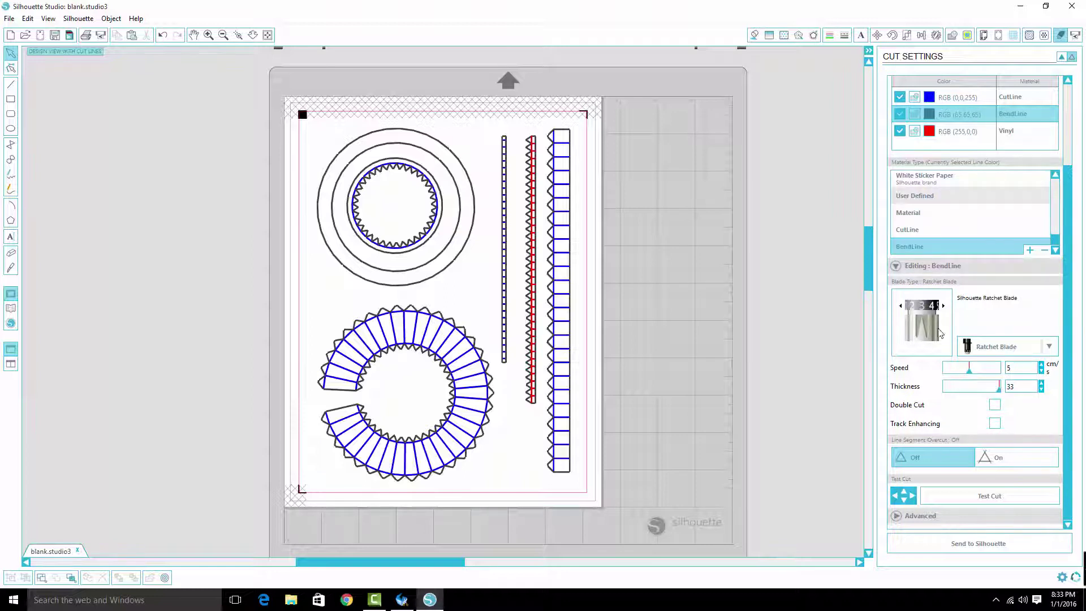
{"action": "left_click", "coordinate": [902, 306]}
{"action": "left_click", "coordinate": [902, 306]}
{"action": "left_click_drag", "start_coordinate": [972, 374], "coordinate": [986, 374]}
{"action": "left_click_drag", "start_coordinate": [998, 389], "coordinate": [940, 390]}
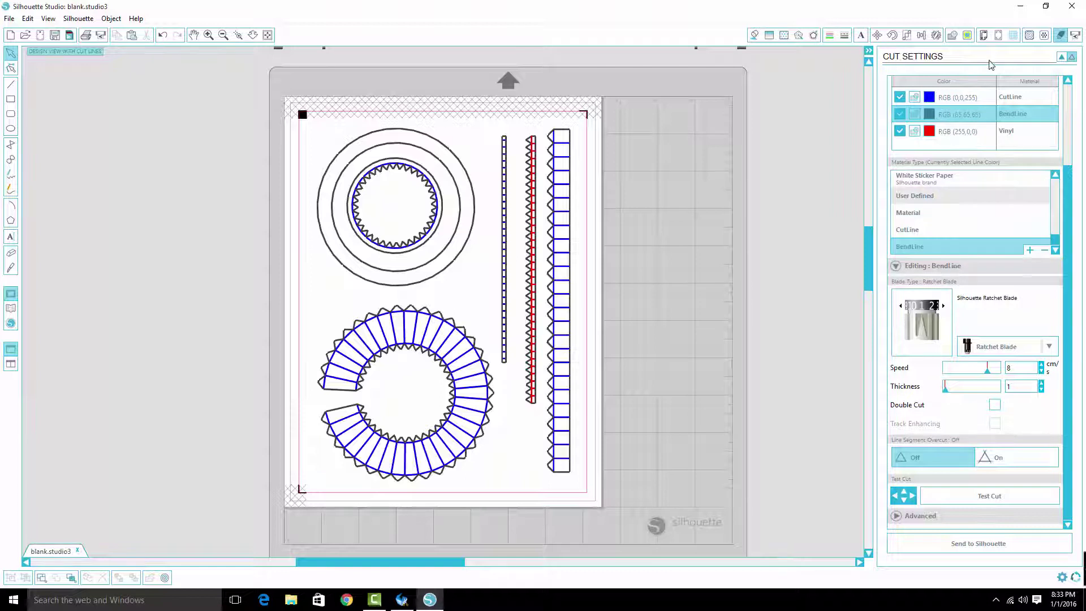
Switch the blue lines between BendLine and CutLine to compare the two materials' settings
{"action": "left_click", "coordinate": [955, 98]}
{"action": "left_click", "coordinate": [935, 247]}
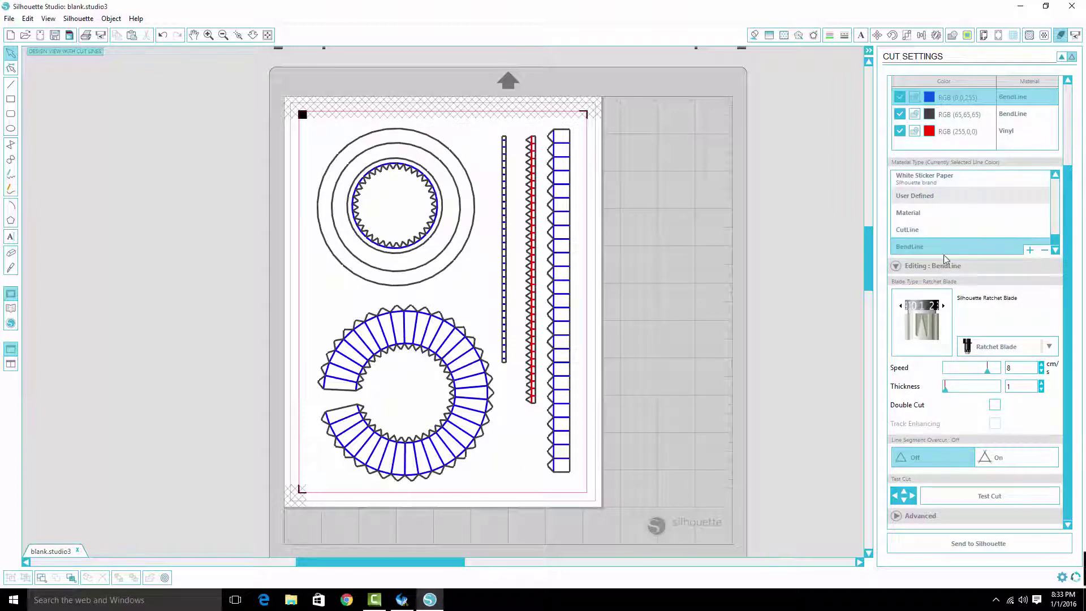
{"action": "left_click", "coordinate": [943, 234]}
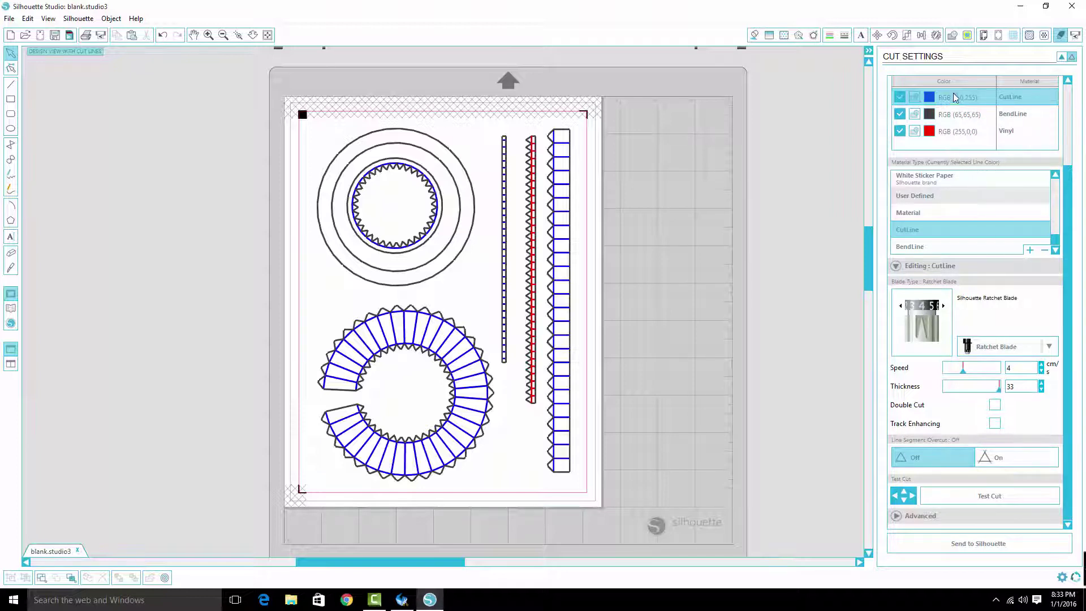
Assign the BendLine material to the blue and red lines and the CutLine material to the dark gray lines
{"action": "scroll", "coordinate": [952, 144], "scroll_direction": "up", "scroll_amount": 1}
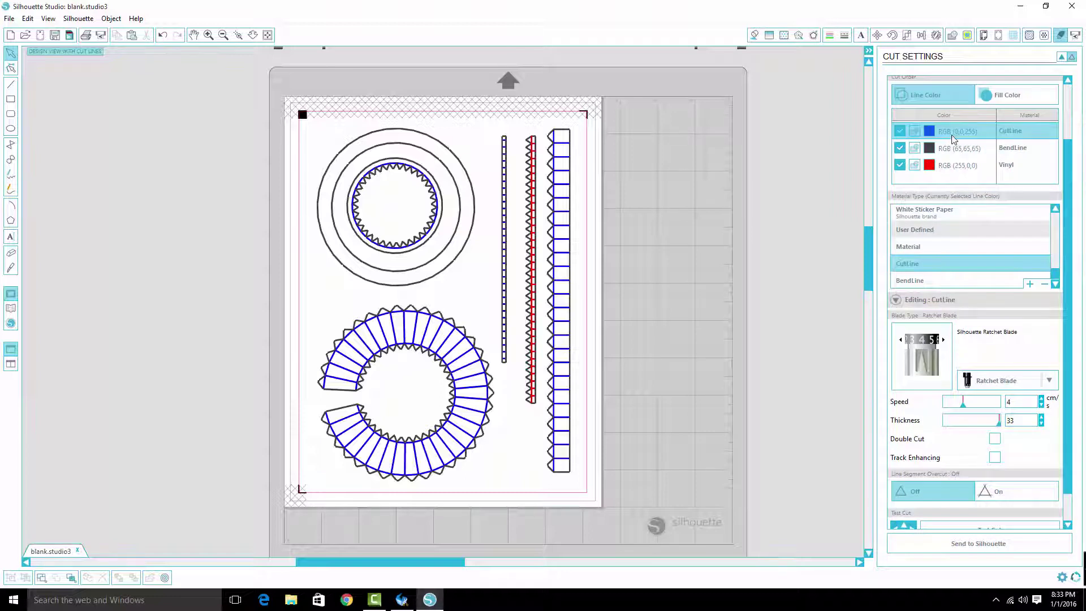
{"action": "left_click", "coordinate": [941, 282]}
{"action": "left_click", "coordinate": [961, 150]}
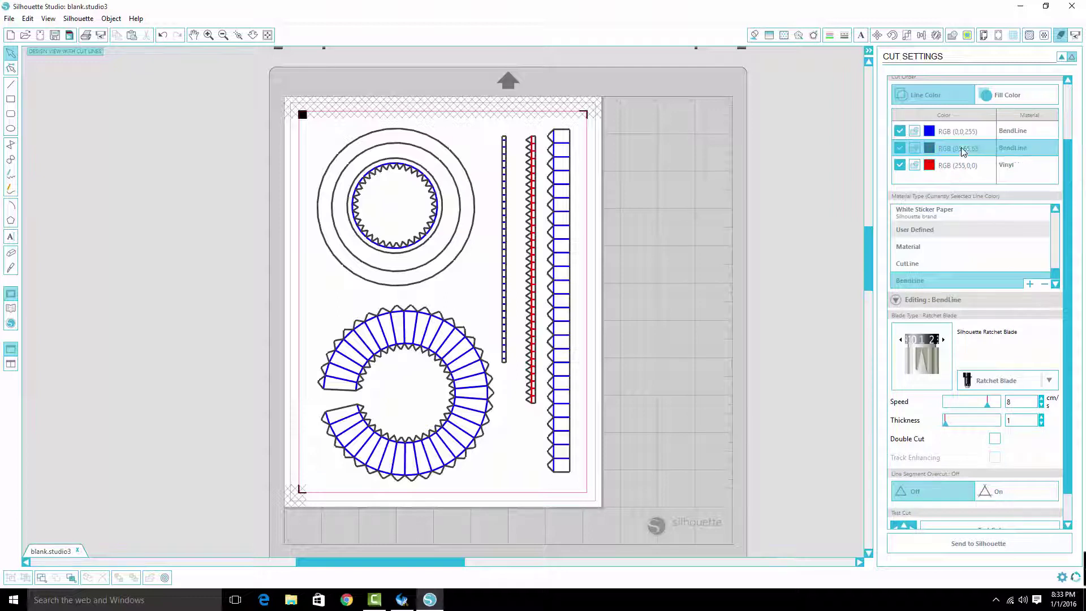
{"action": "left_click", "coordinate": [940, 266]}
{"action": "left_click", "coordinate": [957, 165]}
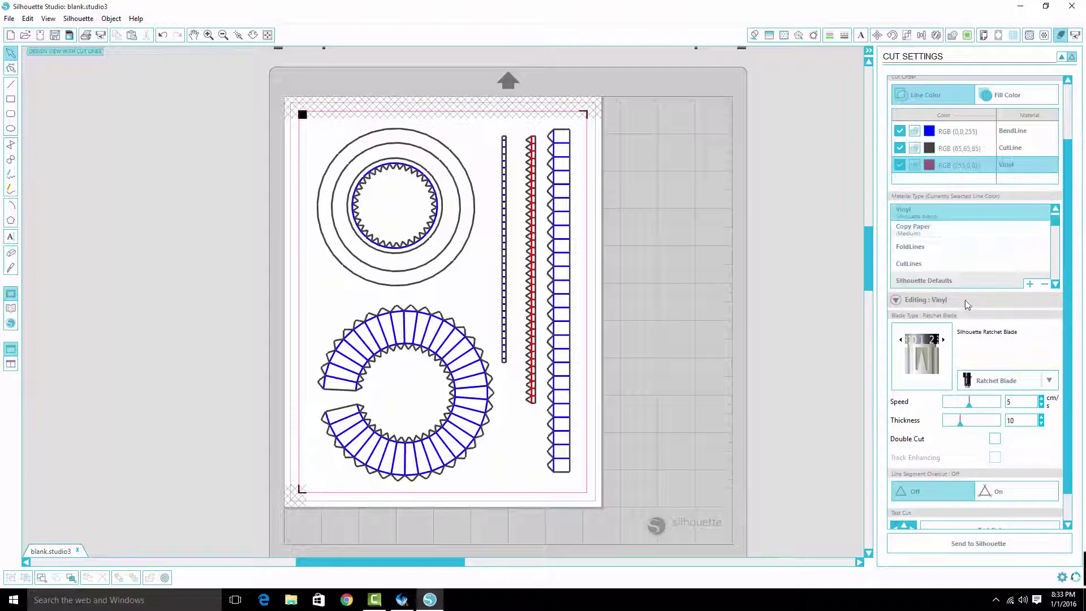
{"action": "scroll", "coordinate": [956, 266], "scroll_direction": "down", "scroll_amount": 10}
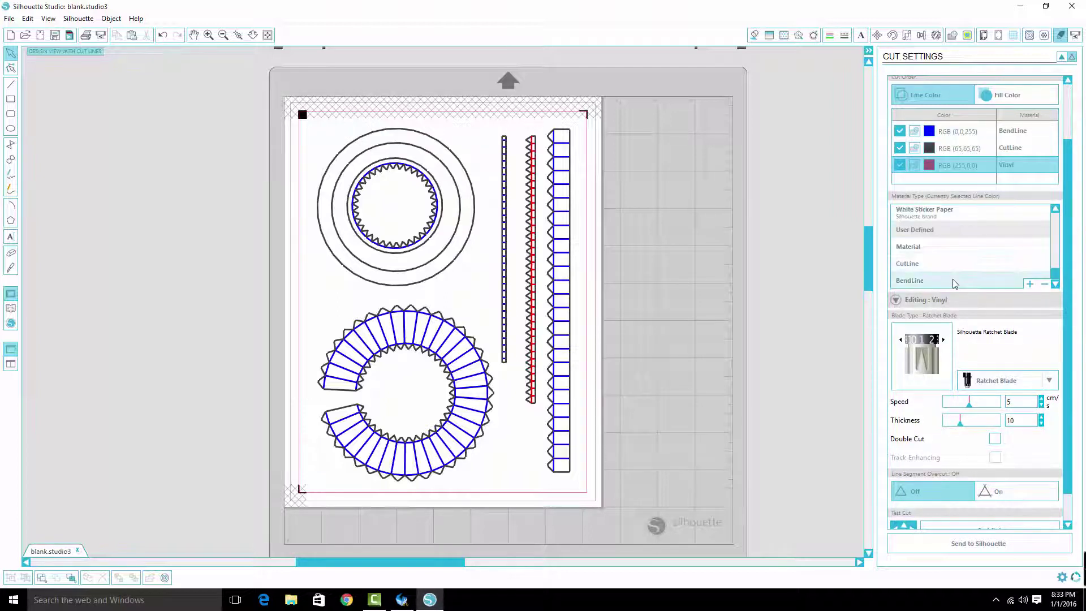
{"action": "left_click", "coordinate": [955, 283]}
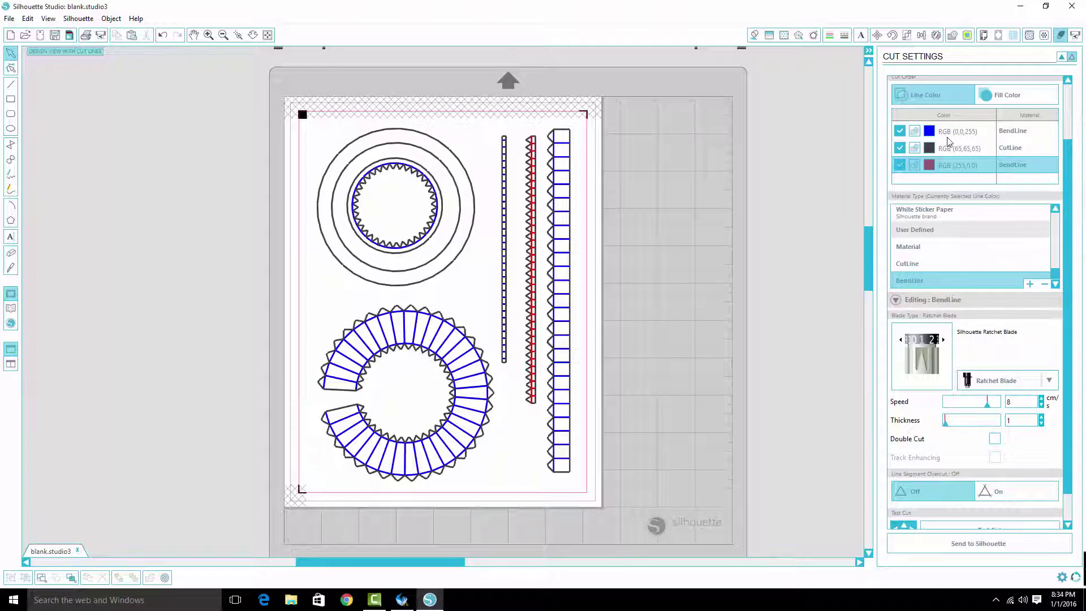
{"action": "left_click", "coordinate": [950, 184]}
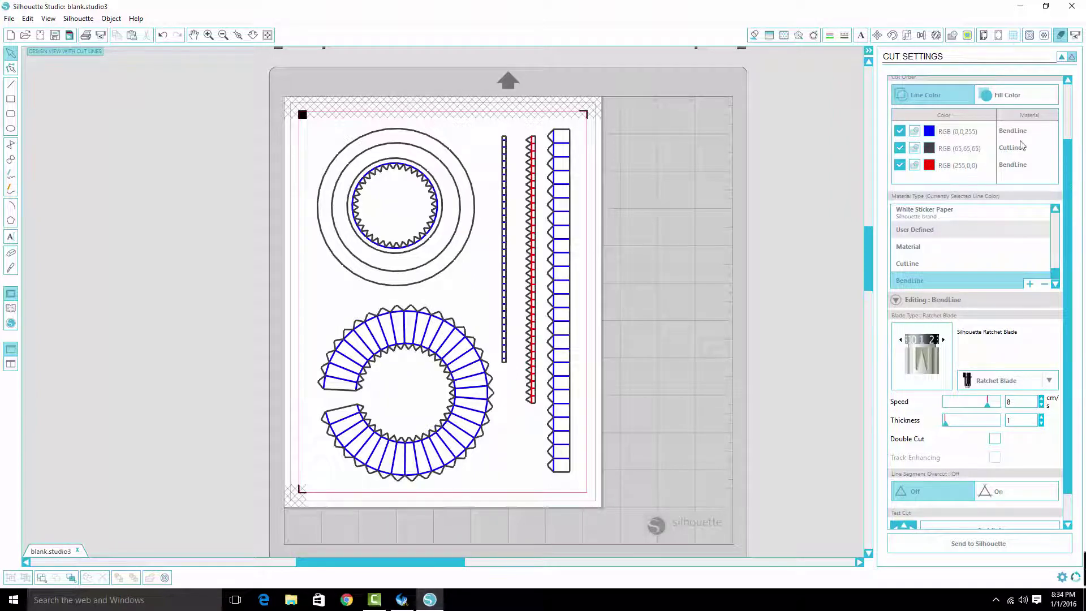
Move the dark gray RGB (65,65,65) lines to the end of the cut order, below the red lines
{"action": "left_click", "coordinate": [960, 148]}
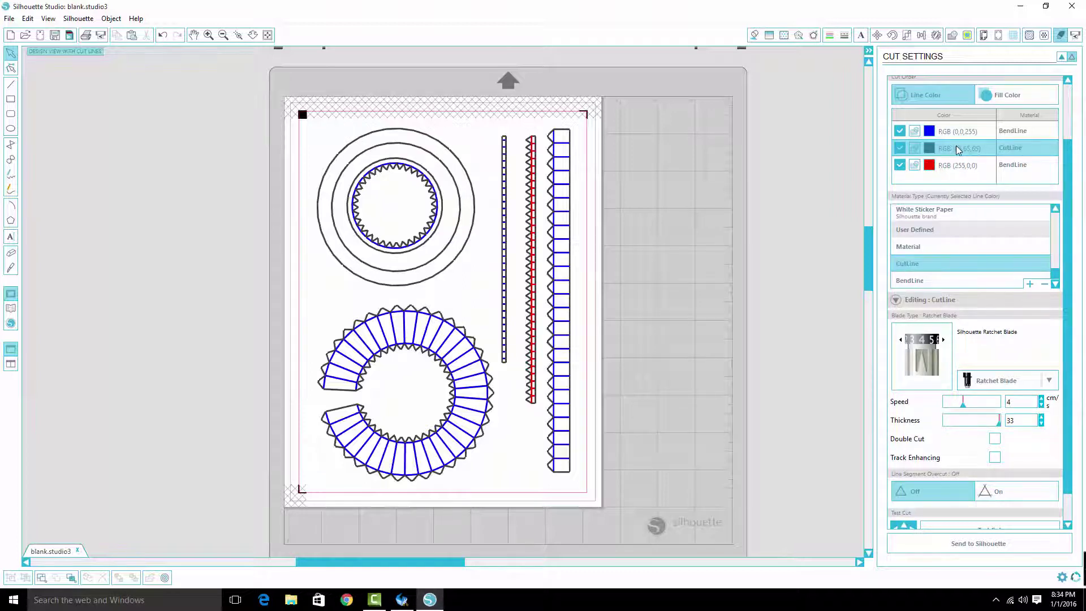
{"action": "left_click_drag", "start_coordinate": [957, 150], "coordinate": [956, 170]}
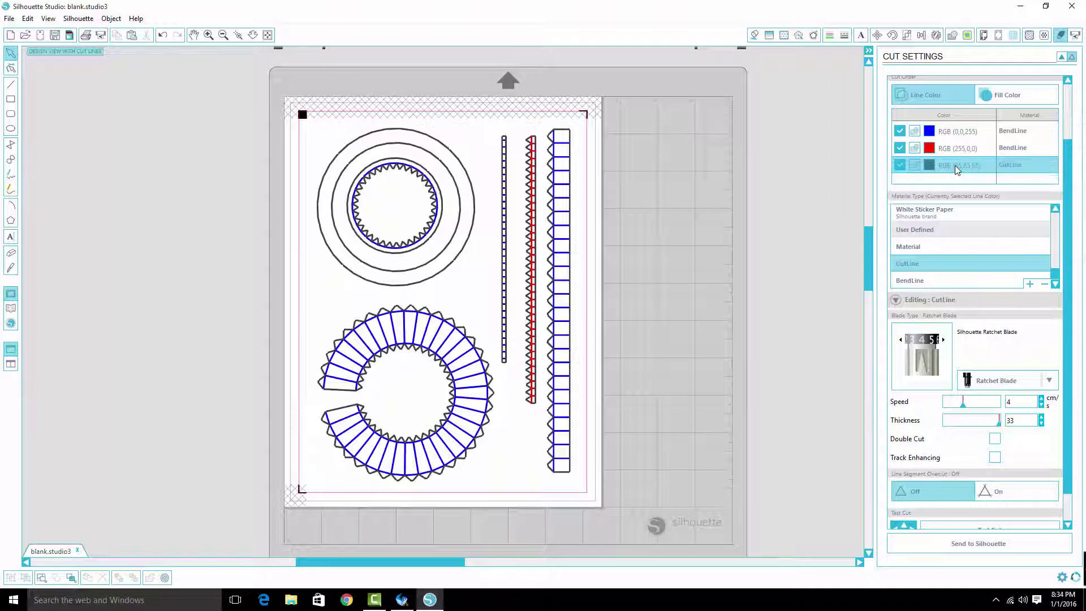
{"action": "left_click", "coordinate": [964, 132]}
{"action": "left_click", "coordinate": [963, 166]}
Add a pause after the red RGB (255,0,0) lines in the cut order
{"action": "left_click", "coordinate": [959, 149]}
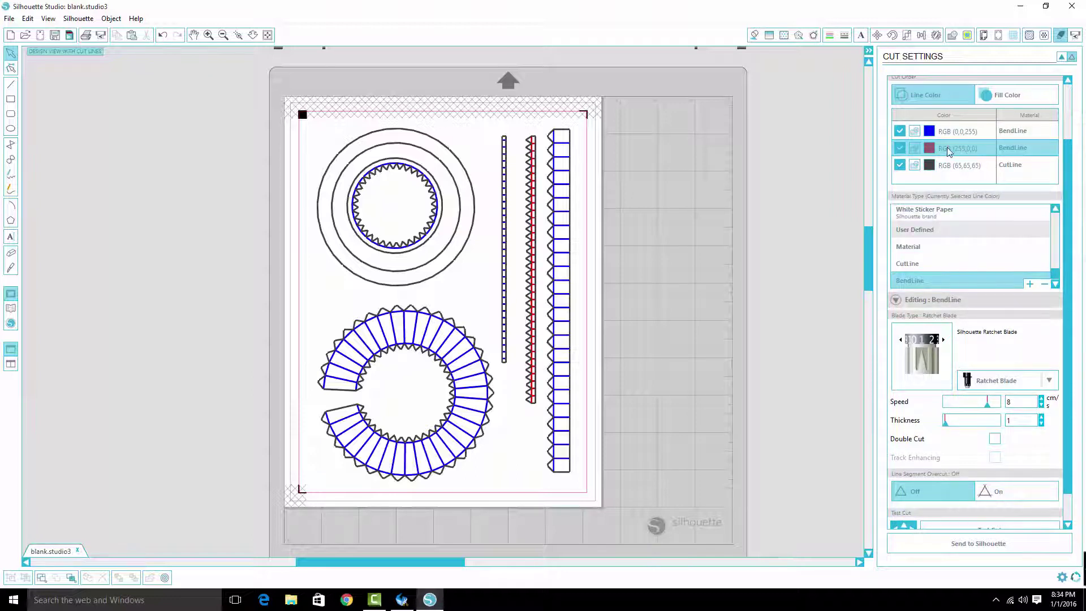
{"action": "right_click", "coordinate": [949, 152]}
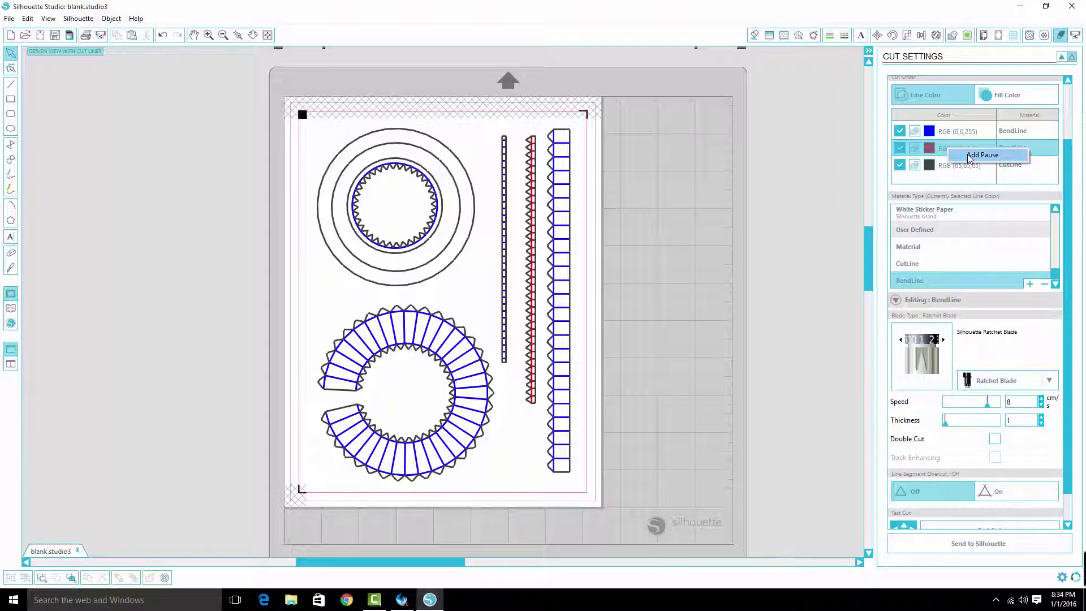
{"action": "left_click", "coordinate": [981, 155]}
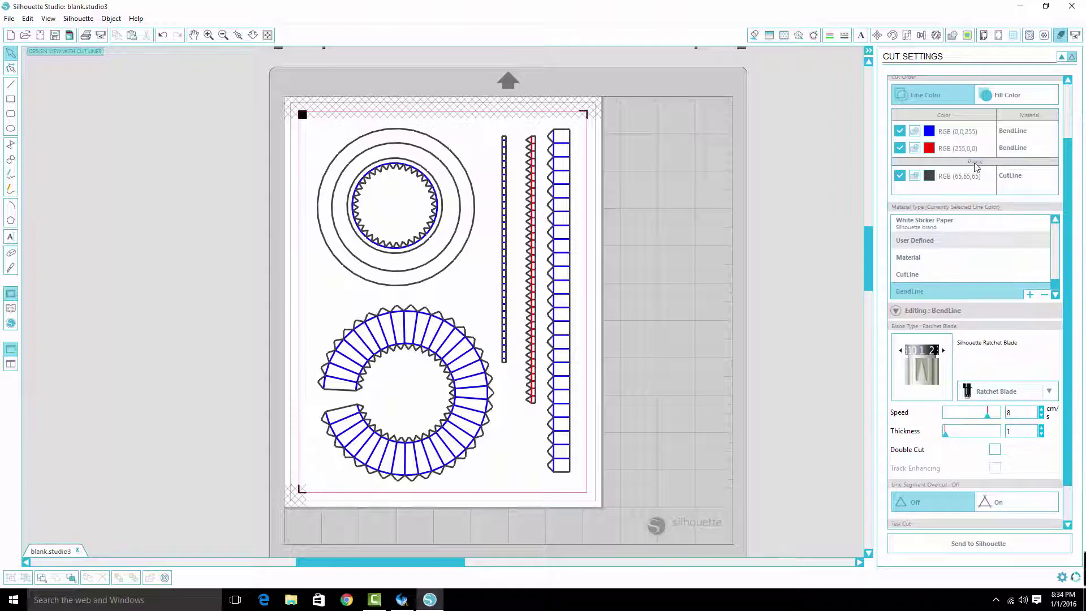
Review the cut order, the pause and each line color's material settings
{"action": "left_click", "coordinate": [962, 135]}
{"action": "left_click", "coordinate": [961, 151]}
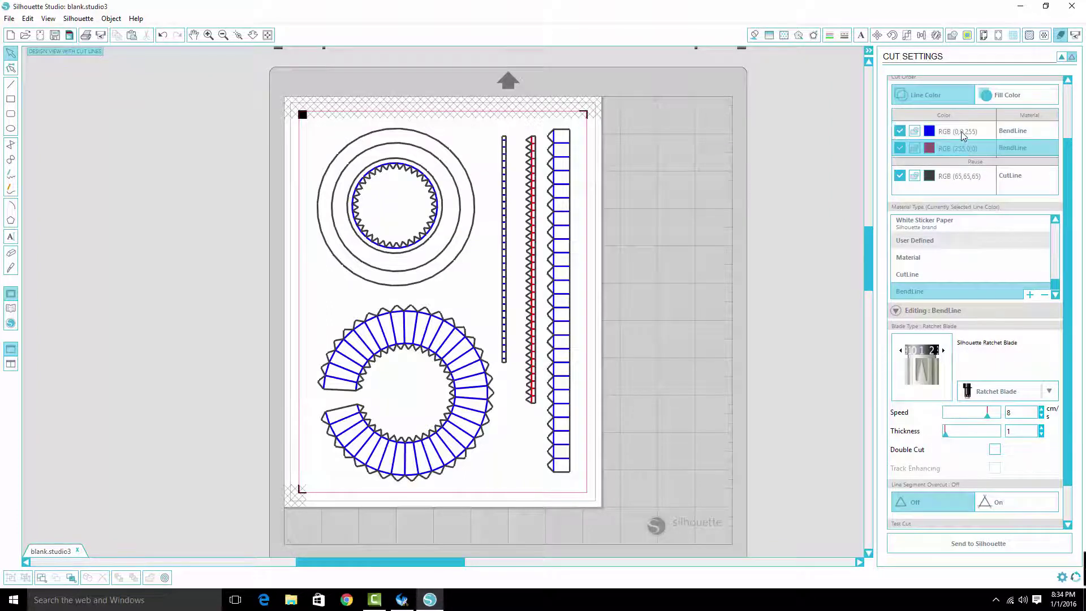
{"action": "left_click", "coordinate": [963, 135]}
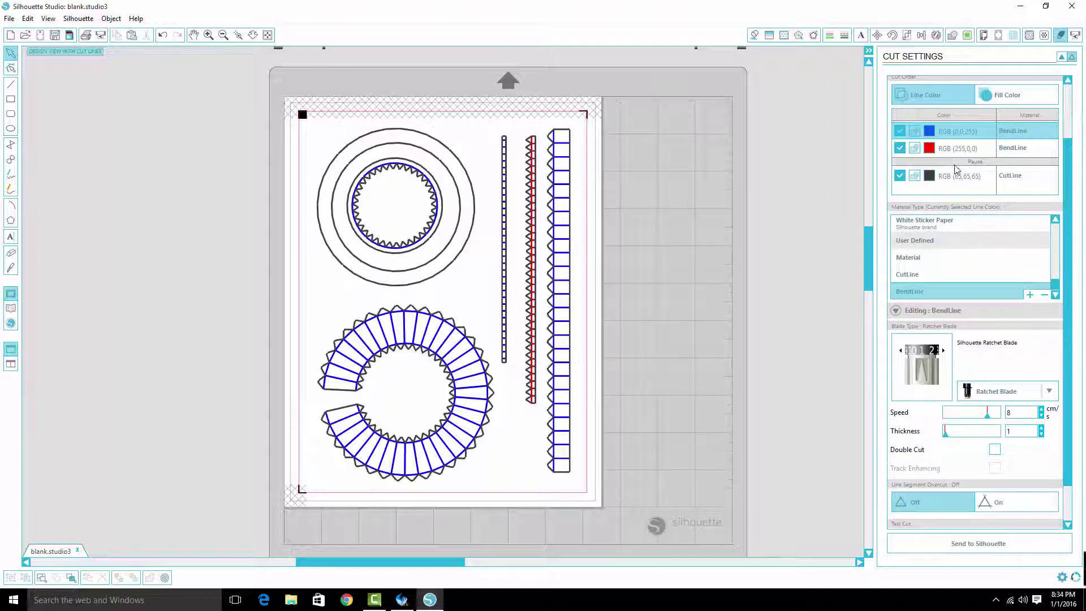
{"action": "left_click", "coordinate": [957, 185]}
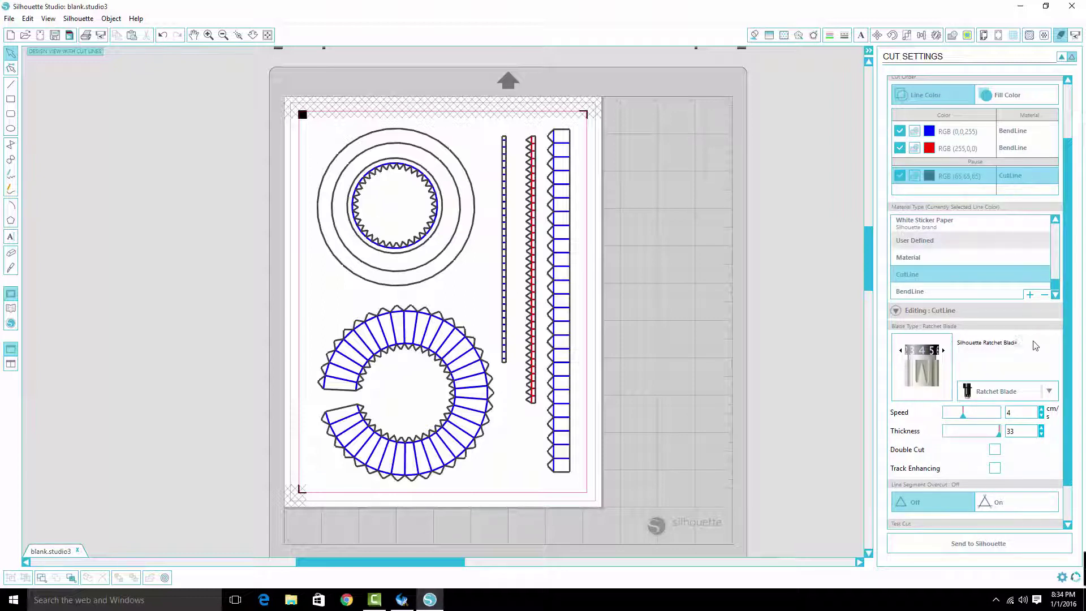
{"action": "scroll", "coordinate": [1032, 344], "scroll_direction": "down", "scroll_amount": 1}
{"action": "scroll", "coordinate": [961, 220], "scroll_direction": "up", "scroll_amount": 3}
{"action": "scroll", "coordinate": [950, 212], "scroll_direction": "up", "scroll_amount": 3}
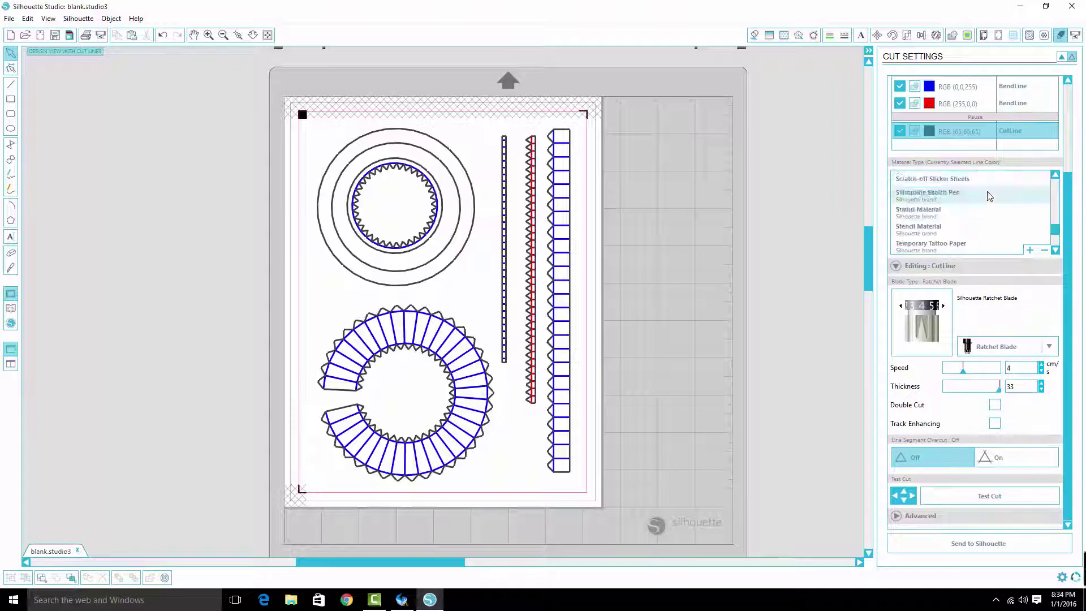
{"action": "scroll", "coordinate": [1018, 235], "scroll_direction": "up", "scroll_amount": 3}
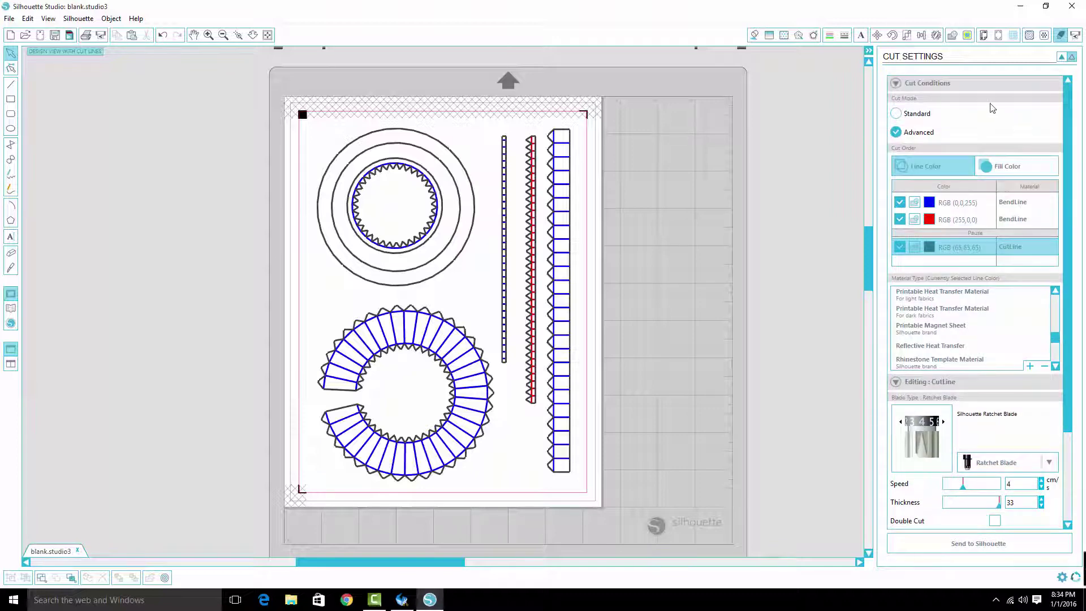
Save blank.studio3 with the configured cut order, pause and line materials
{"action": "scroll", "coordinate": [964, 145], "scroll_direction": "down", "scroll_amount": 1}
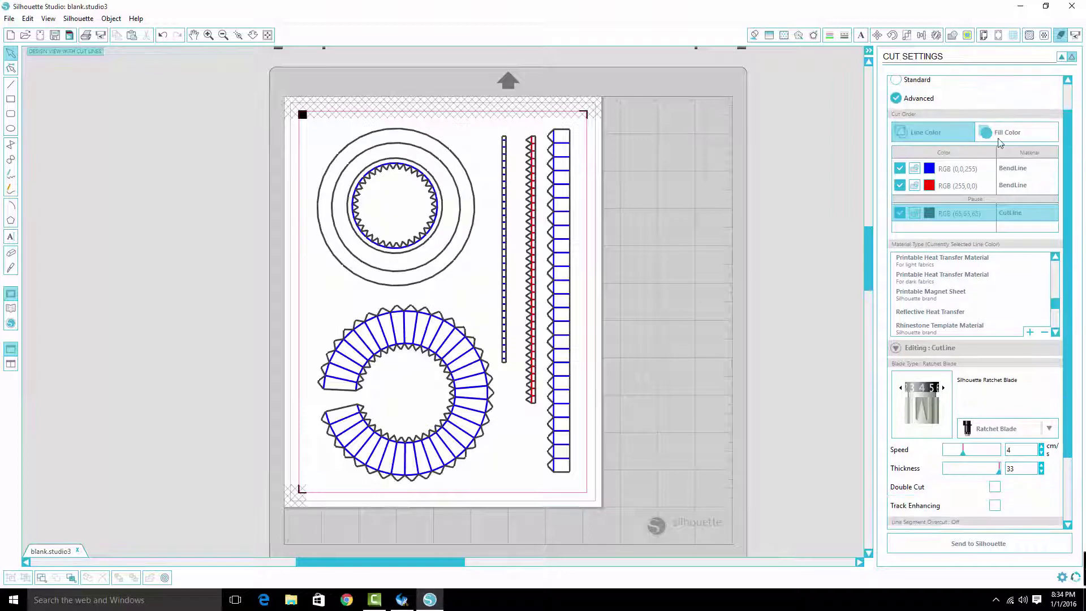
{"action": "scroll", "coordinate": [1010, 100], "scroll_direction": "up", "scroll_amount": 1}
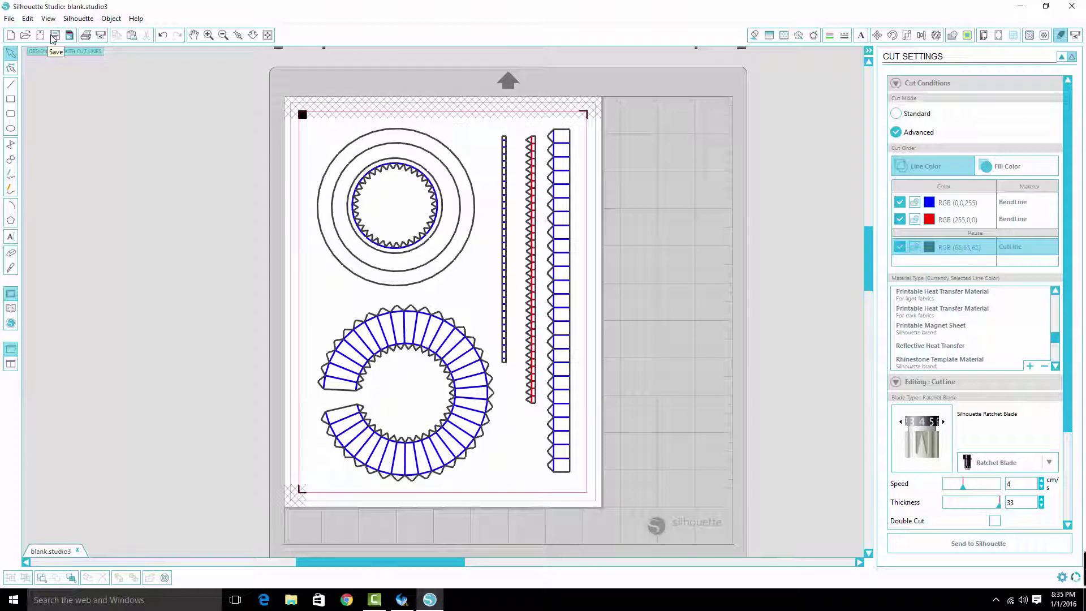
{"action": "left_click", "coordinate": [10, 18]}
{"action": "left_click", "coordinate": [27, 100]}
Delete the whole pattern from the page and save the emptied blank.studio3 as a reusable template
{"action": "left_click", "coordinate": [560, 231]}
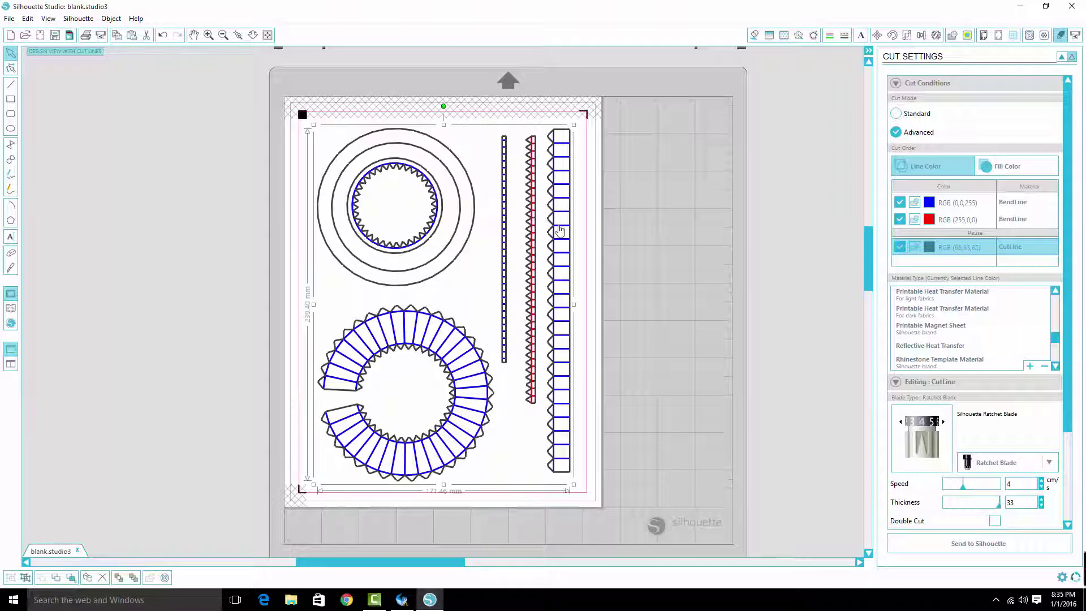
{"action": "key", "text": "Delete"}
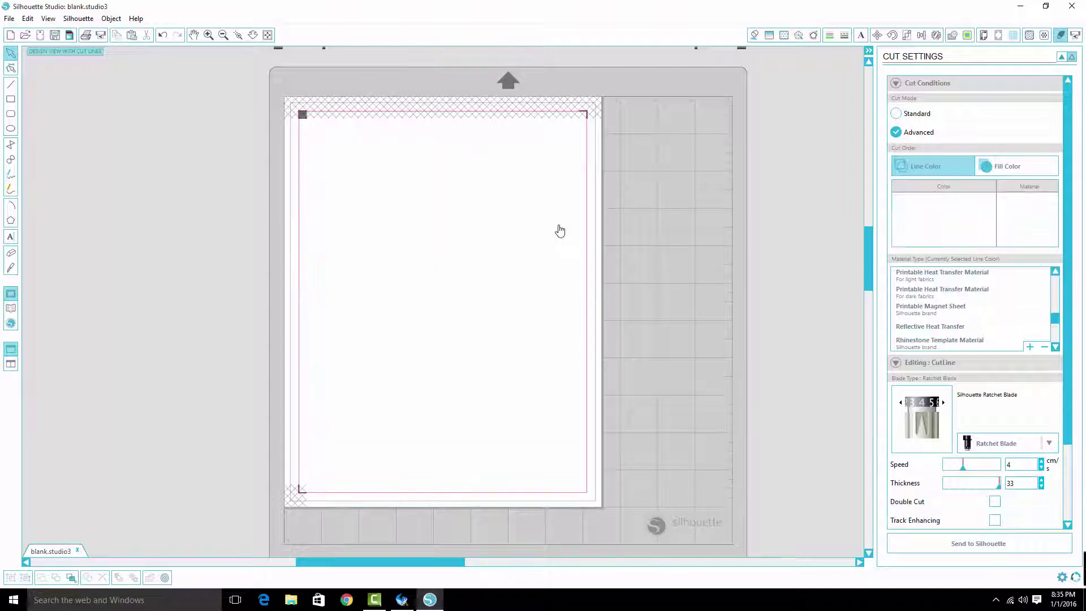
{"action": "left_click", "coordinate": [9, 18]}
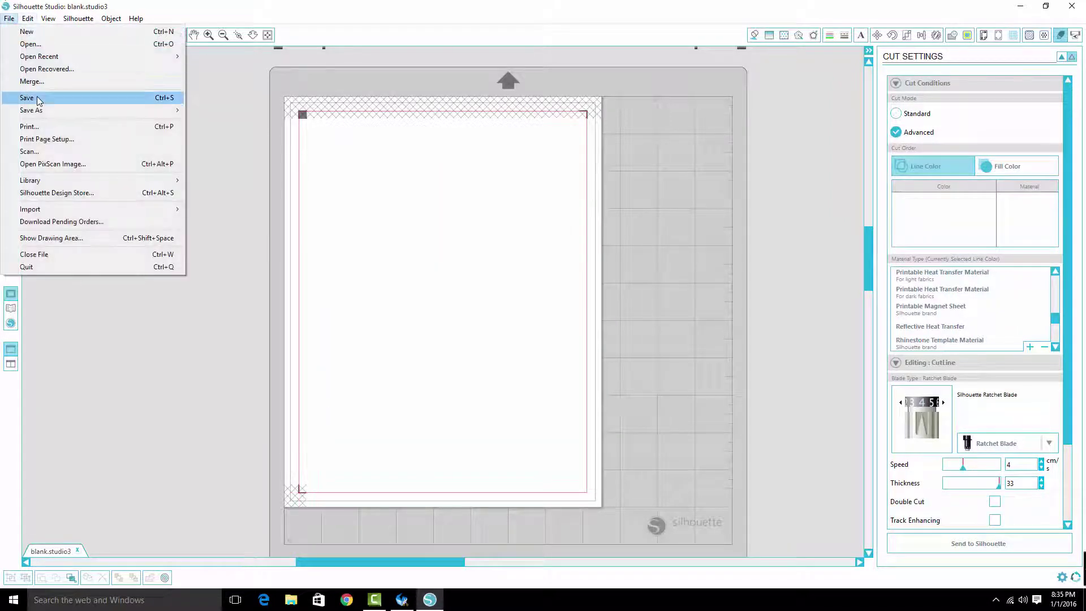
{"action": "left_click", "coordinate": [28, 100]}
Set blank.studio3 apart from the other desktop files and make two copies of it on the desktop
{"action": "left_click", "coordinate": [1018, 6]}
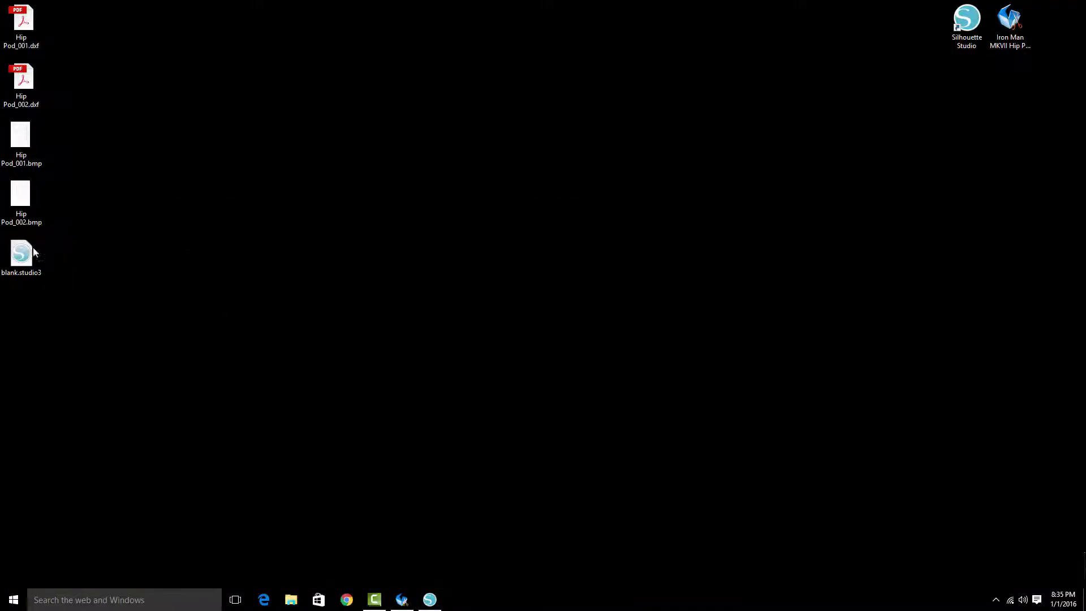
{"action": "left_click_drag", "start_coordinate": [16, 263], "coordinate": [362, 206]}
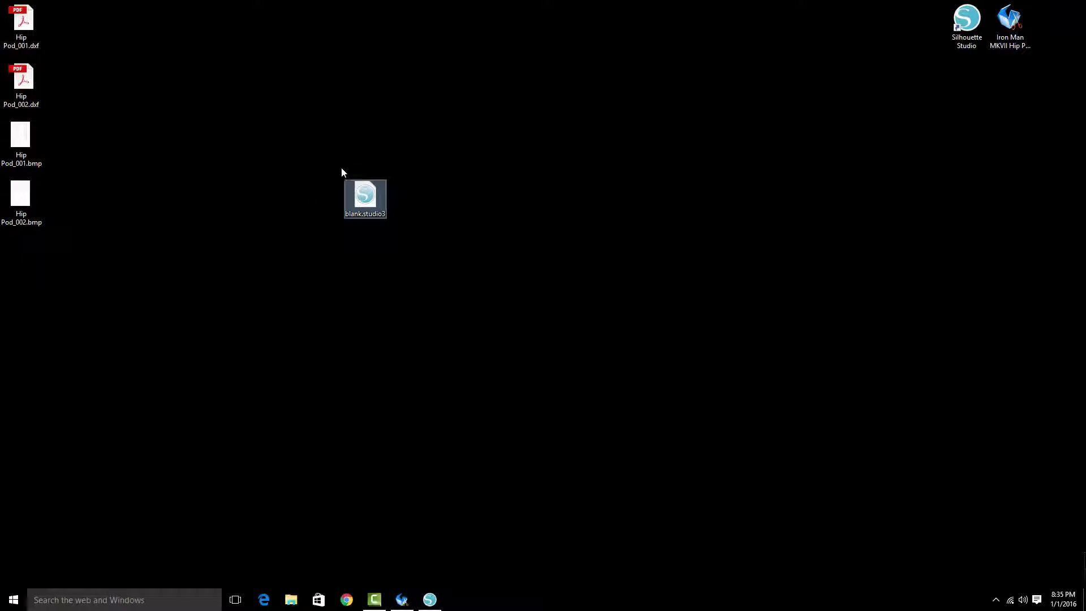
{"action": "key", "text": "ctrl+v"}
{"action": "left_click", "coordinate": [368, 201]}
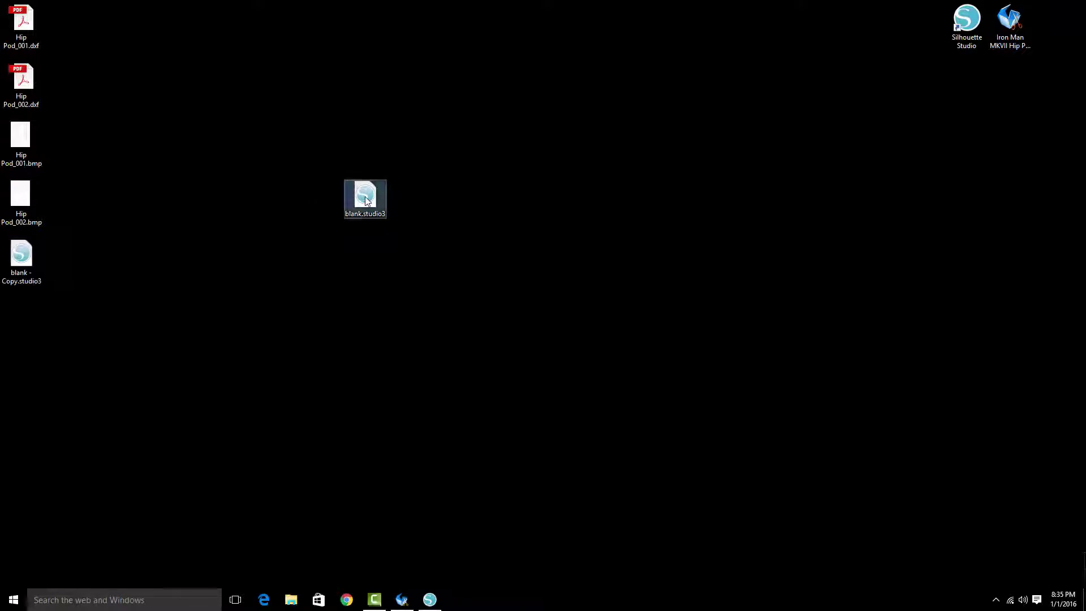
{"action": "key", "text": "ctrl+v"}
{"action": "left_click", "coordinate": [30, 259]}
{"action": "left_click", "coordinate": [24, 306]}
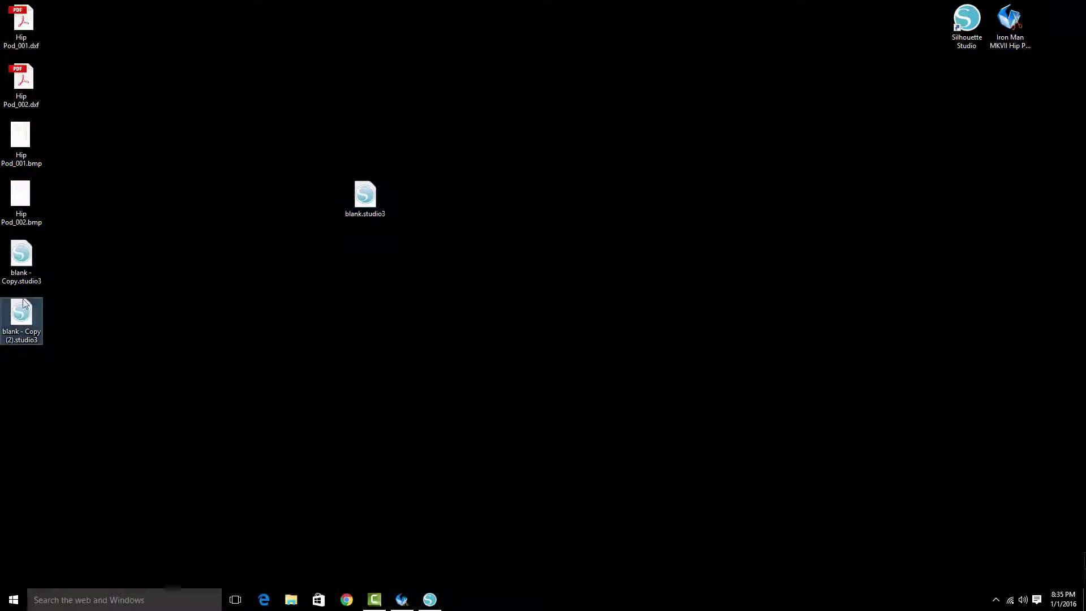
Rename the first copy of the blank template to HipPod1, keeping the .studio3 extension
{"action": "right_click", "coordinate": [23, 277]}
{"action": "left_click", "coordinate": [88, 453]}
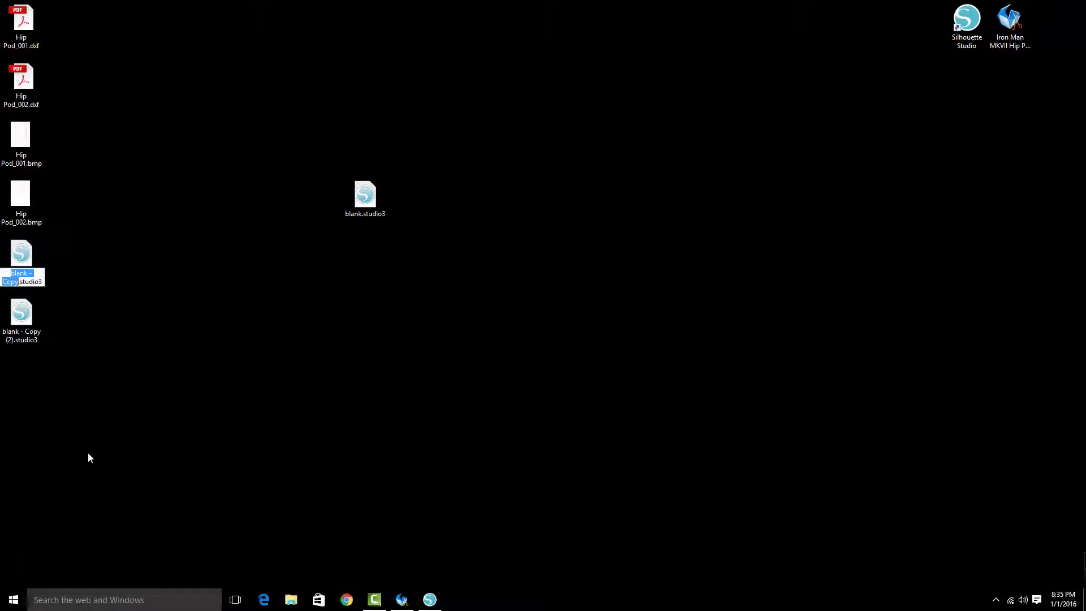
{"action": "type", "text": "HipPod"}
{"action": "type", "text": "1"}
{"action": "key", "text": "Return"}
Rename the second copy of the blank template to HipPod2, keeping the .studio3 extension
{"action": "right_click", "coordinate": [18, 333]}
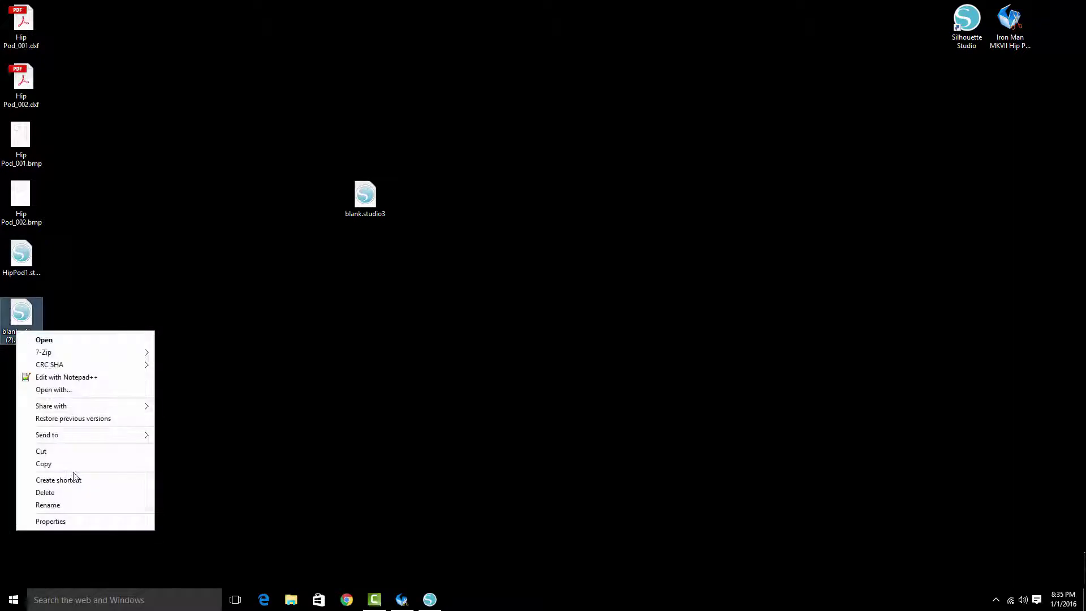
{"action": "left_click", "coordinate": [63, 505]}
{"action": "type", "text": "HipP"}
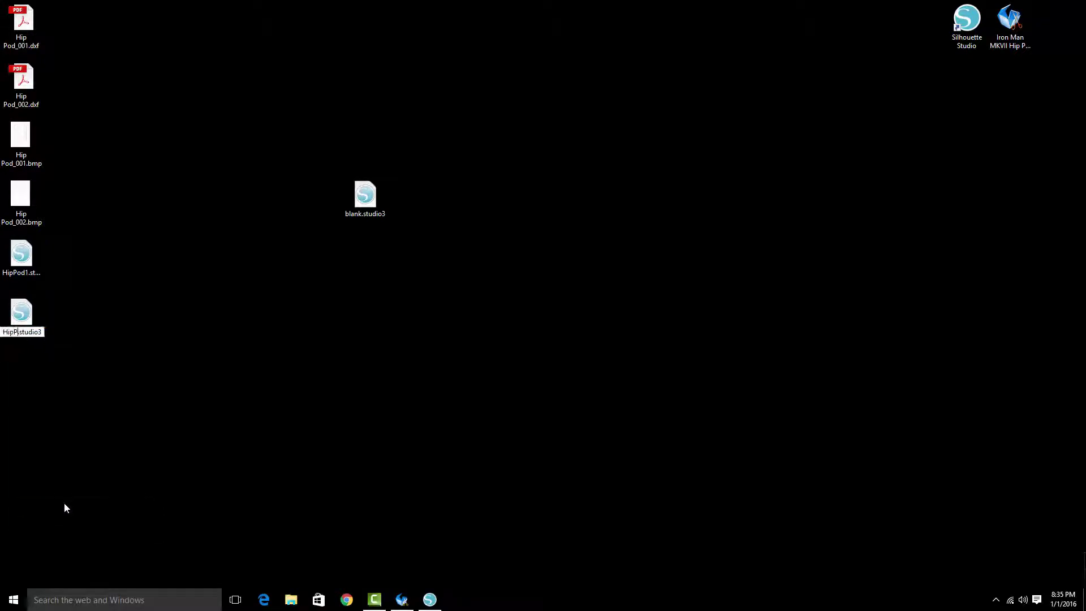
{"action": "type", "text": "od2"}
{"action": "key", "text": "Return"}
{"action": "left_click", "coordinate": [451, 229]}
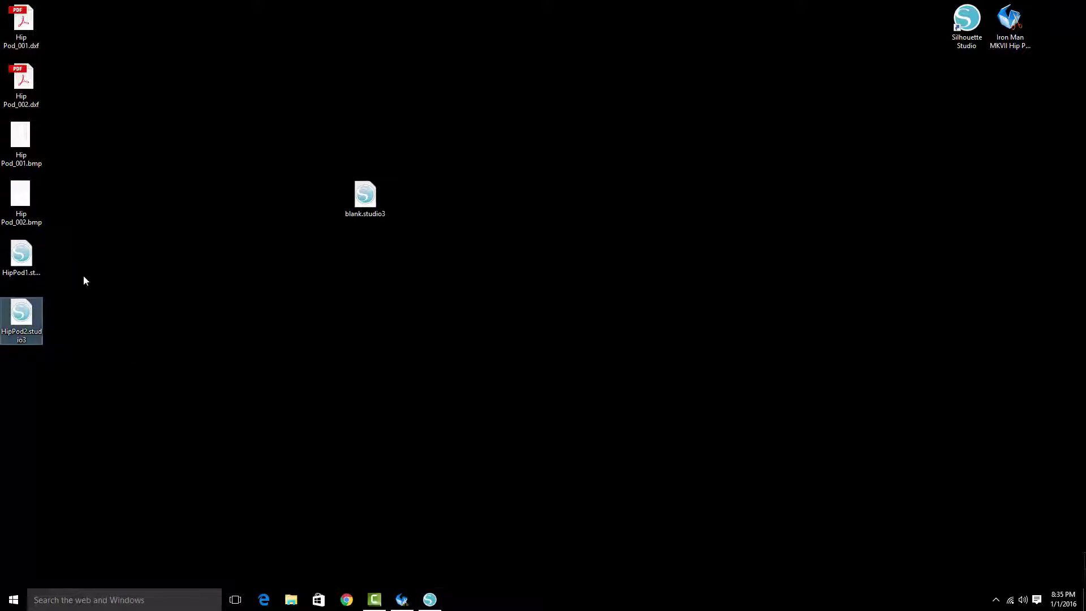
Close blank.studio3 and open HipPod1.studio3 in a window filling the right half of the screen
{"action": "left_click", "coordinate": [429, 599]}
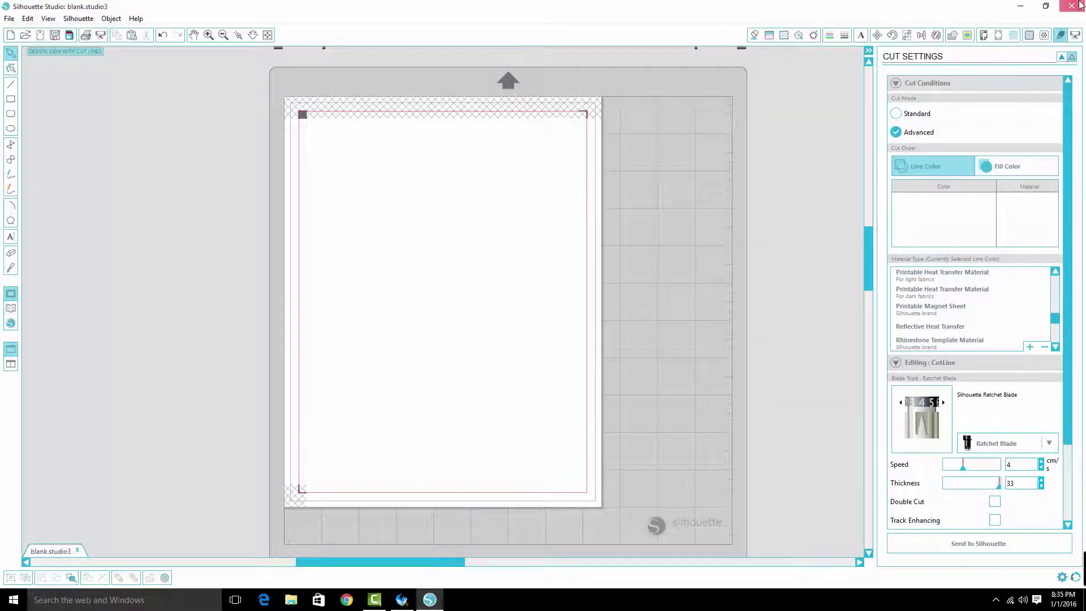
{"action": "left_click", "coordinate": [1078, 6]}
{"action": "left_click", "coordinate": [18, 273]}
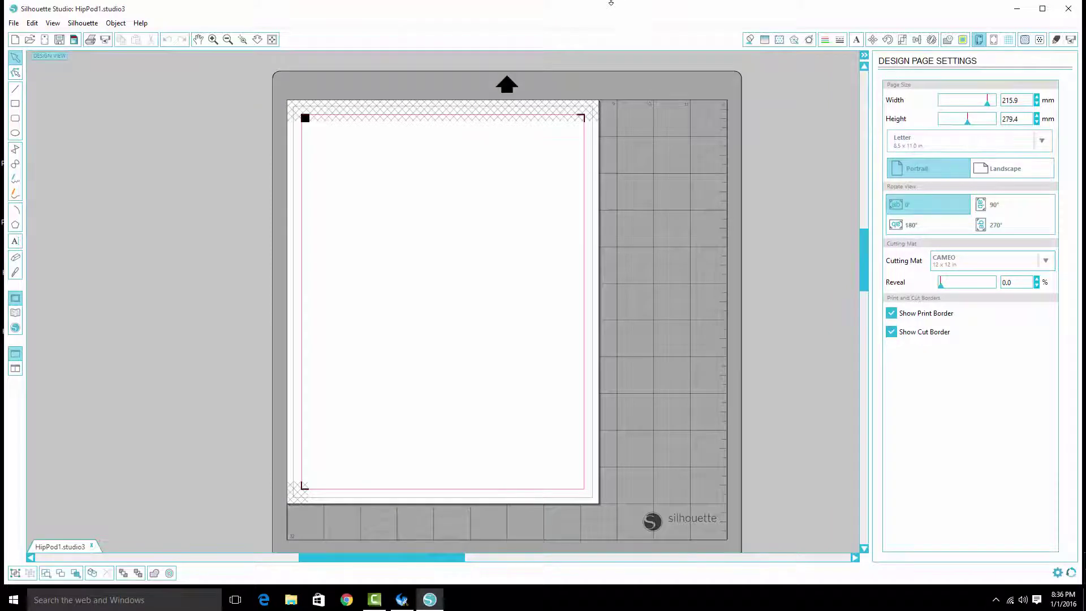
{"action": "key", "text": "super+Right"}
{"action": "left_click", "coordinate": [460, 117]}
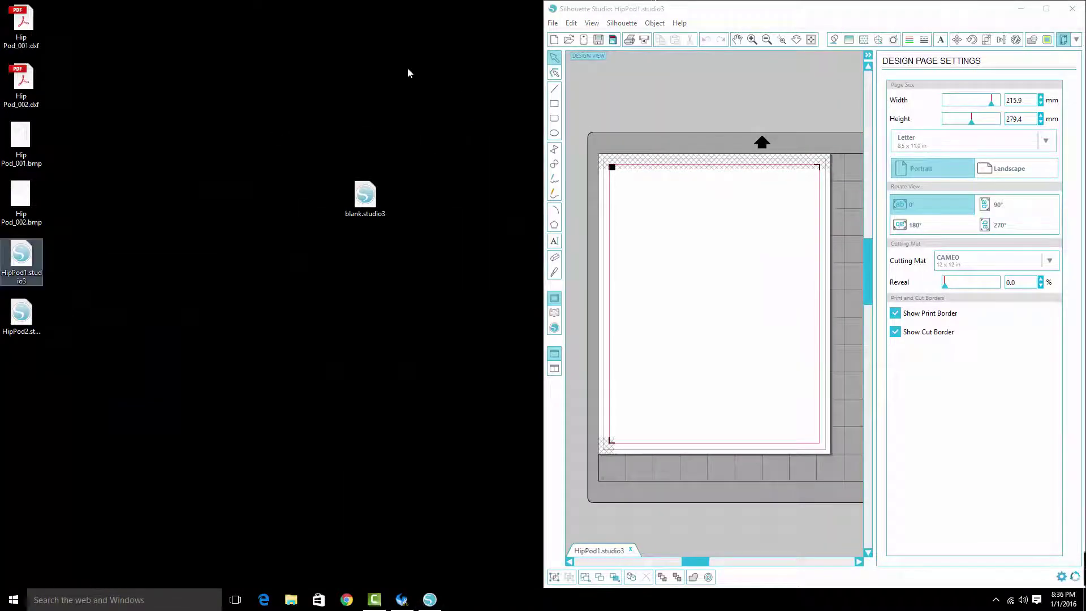
Add Hip Pod_001.dxf from the desktop to the HipPod1 page, with the pattern inside the cut border
{"action": "left_click", "coordinate": [32, 23]}
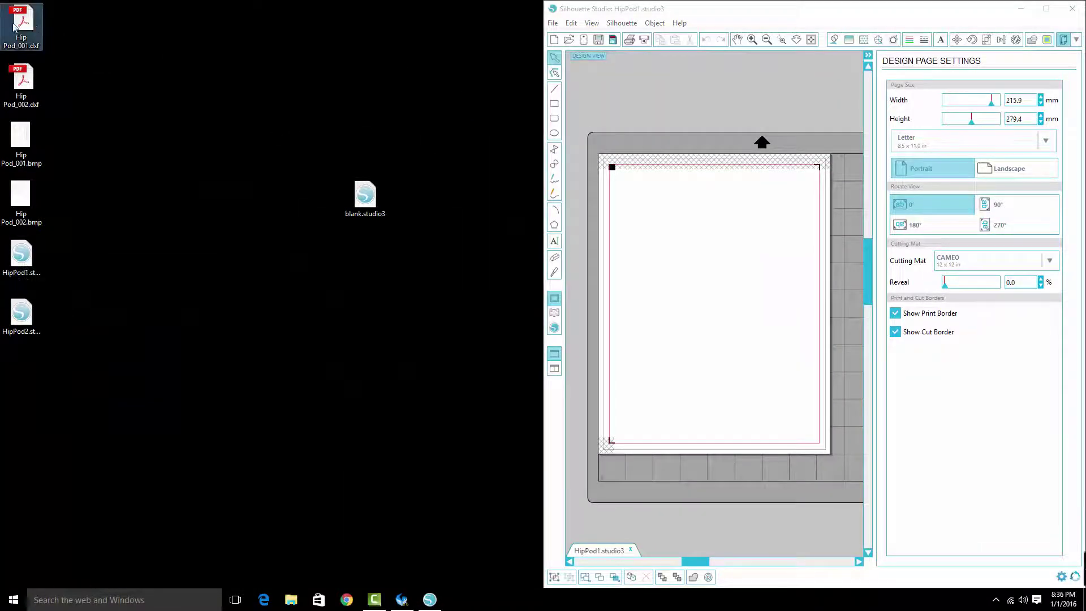
{"action": "left_click_drag", "start_coordinate": [15, 27], "coordinate": [688, 269]}
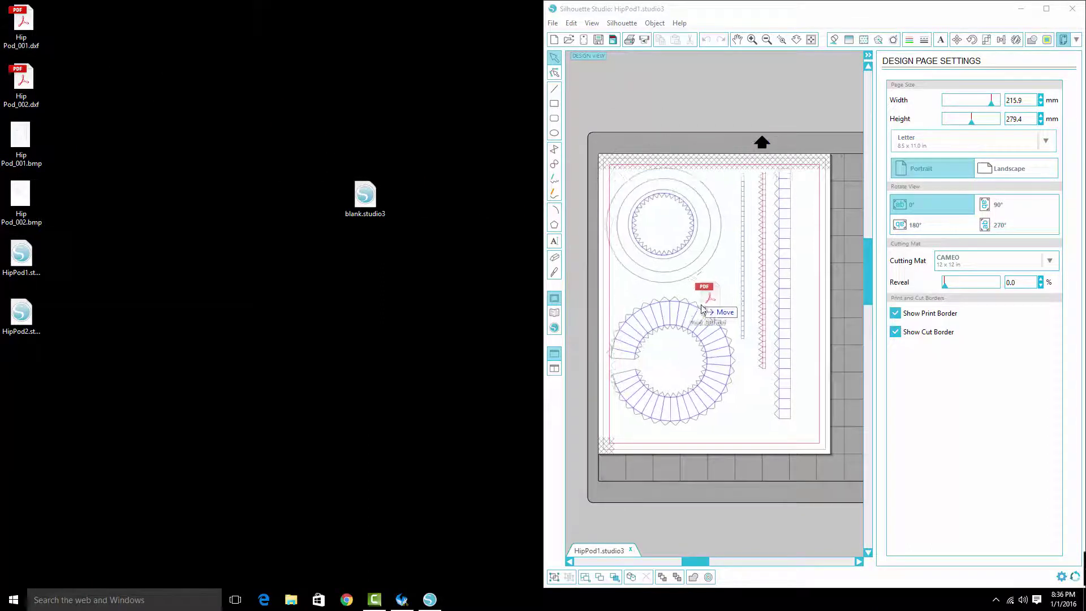
{"action": "left_click_drag", "start_coordinate": [701, 308], "coordinate": [708, 309]}
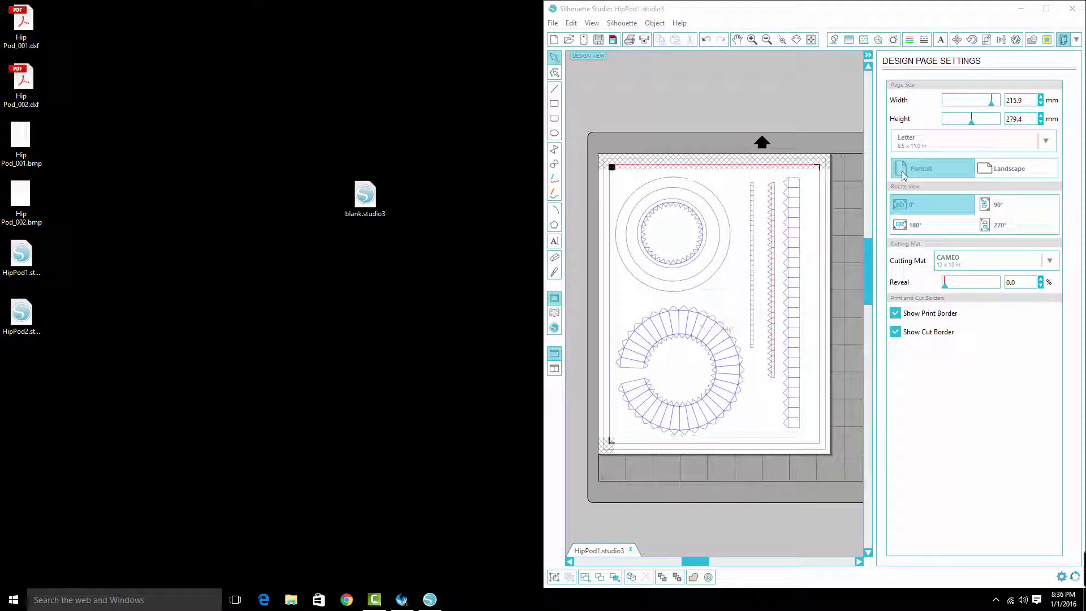
In the cut settings, move the dark gray RGB (65,65,65) lines below the pause and check each line color's material
{"action": "left_click", "coordinate": [1076, 40]}
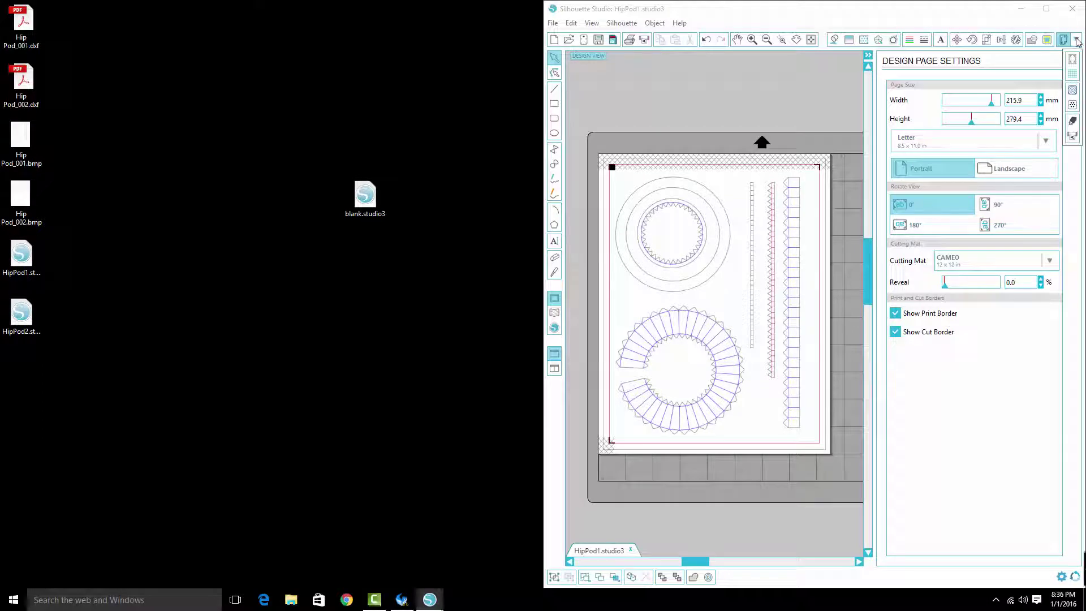
{"action": "left_click", "coordinate": [1072, 121]}
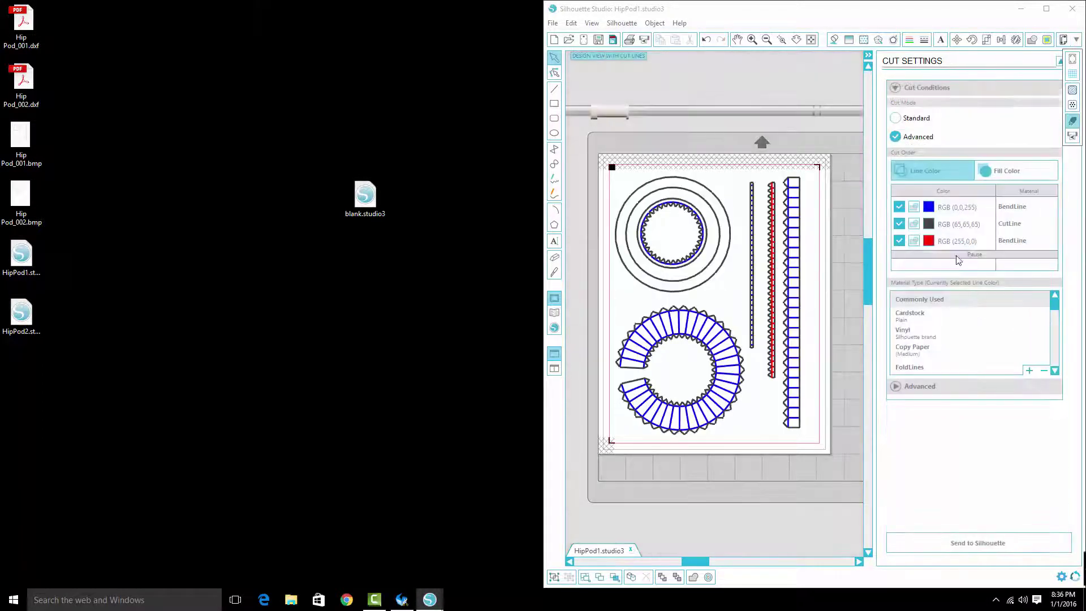
{"action": "left_click", "coordinate": [968, 208]}
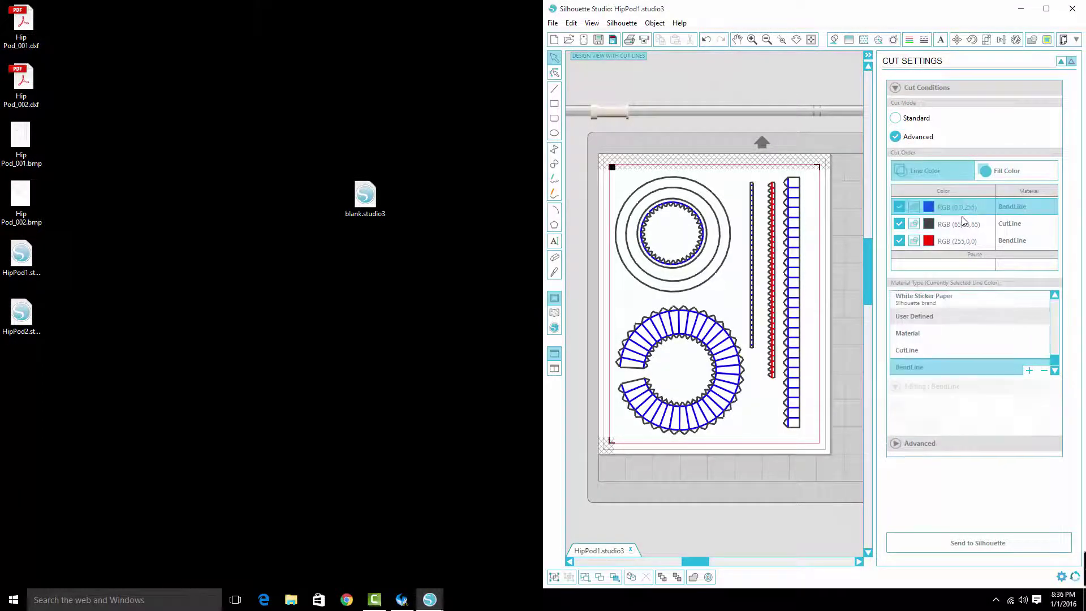
{"action": "left_click", "coordinate": [954, 226]}
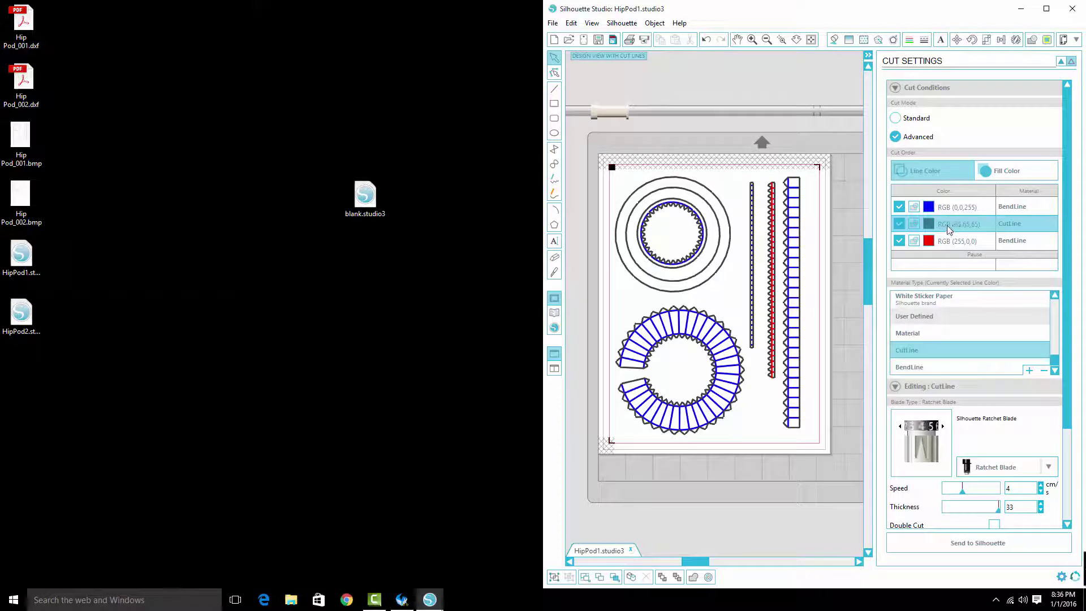
{"action": "left_click_drag", "start_coordinate": [949, 229], "coordinate": [952, 256]}
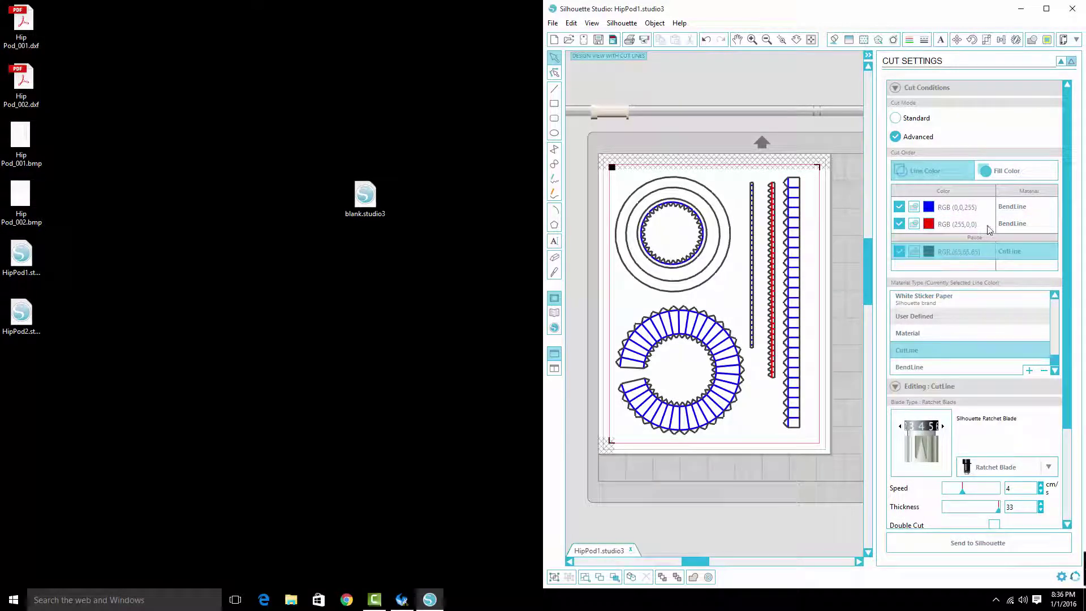
{"action": "left_click", "coordinate": [963, 214]}
{"action": "left_click", "coordinate": [961, 230]}
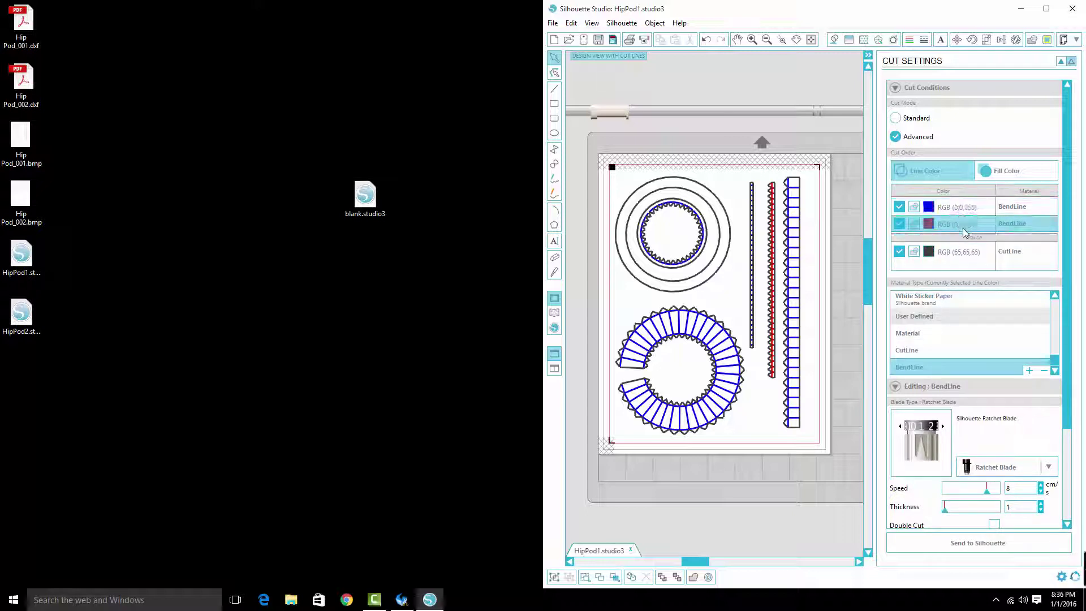
{"action": "left_click", "coordinate": [964, 253]}
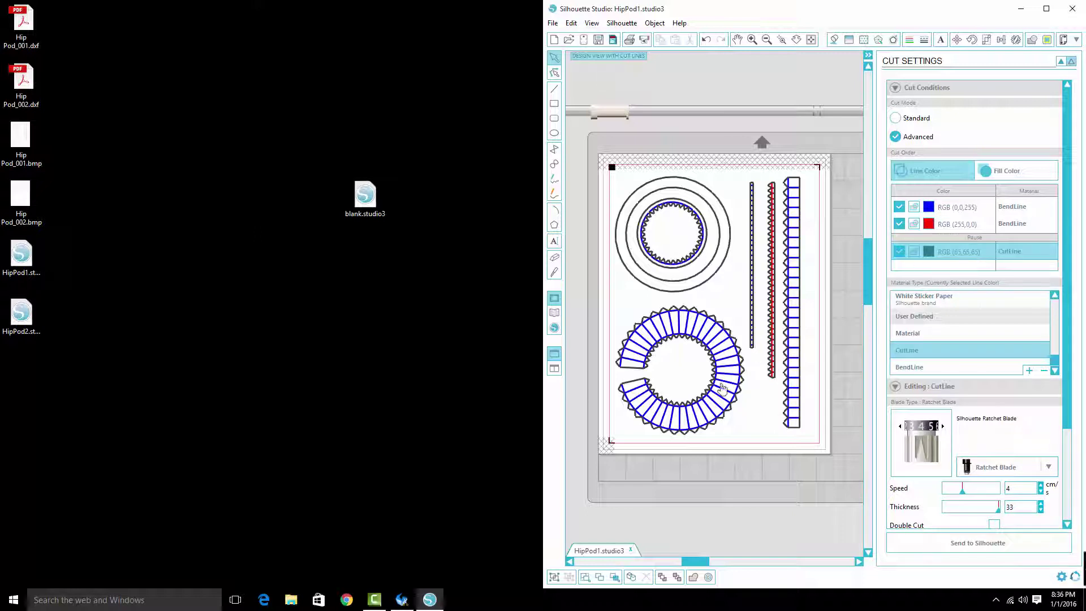
Add Hip Pod_001.bmp from the desktop to the page and send the image to the back, behind the cut lines
{"action": "left_click", "coordinate": [21, 141]}
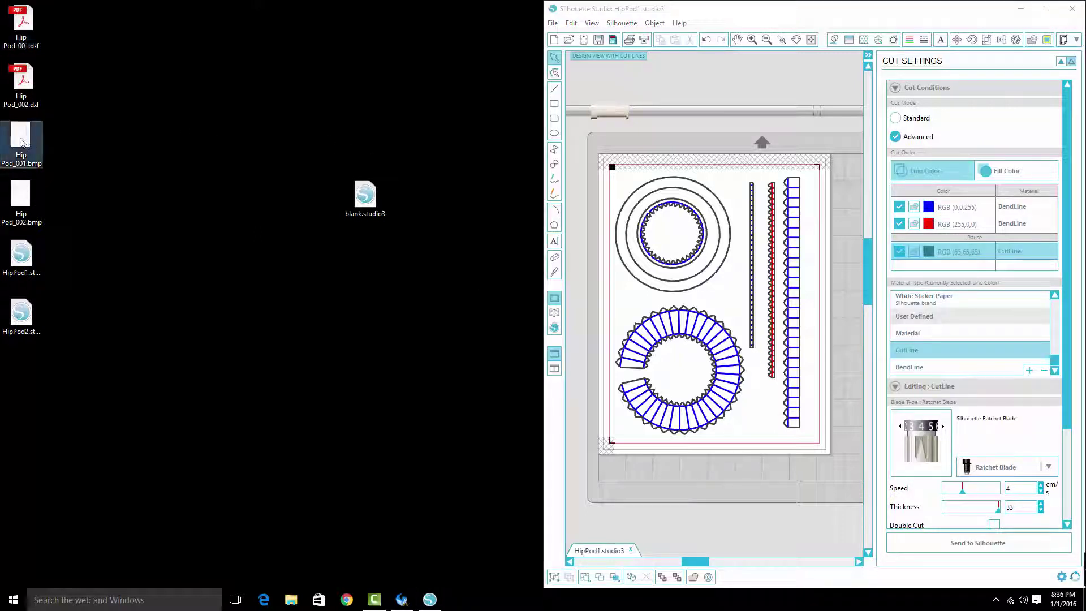
{"action": "mouse_move", "coordinate": [24, 152]}
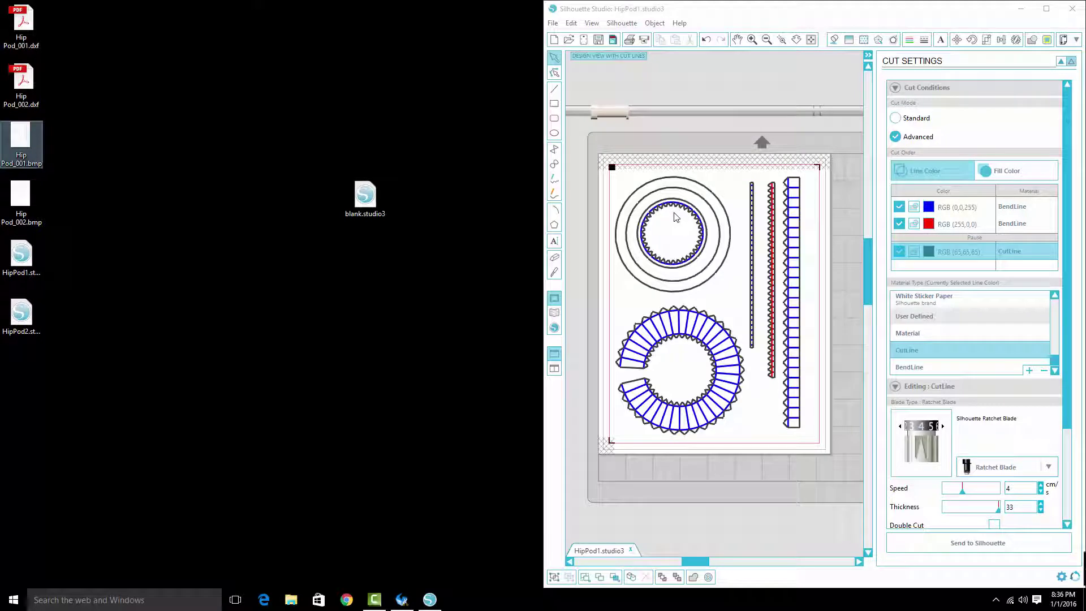
{"action": "left_click", "coordinate": [143, 145]}
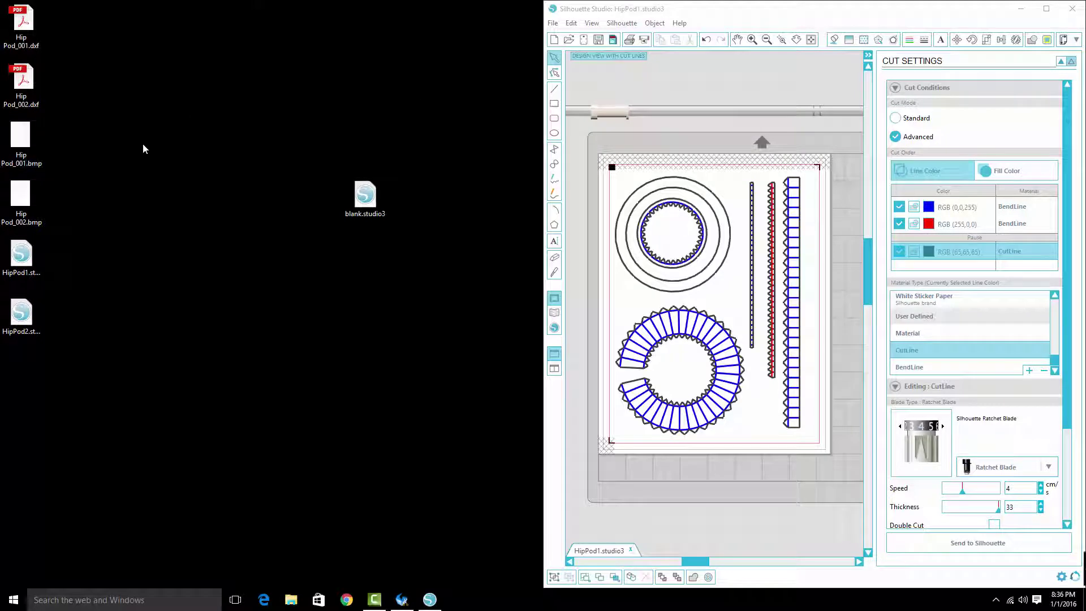
{"action": "left_click", "coordinate": [21, 145]}
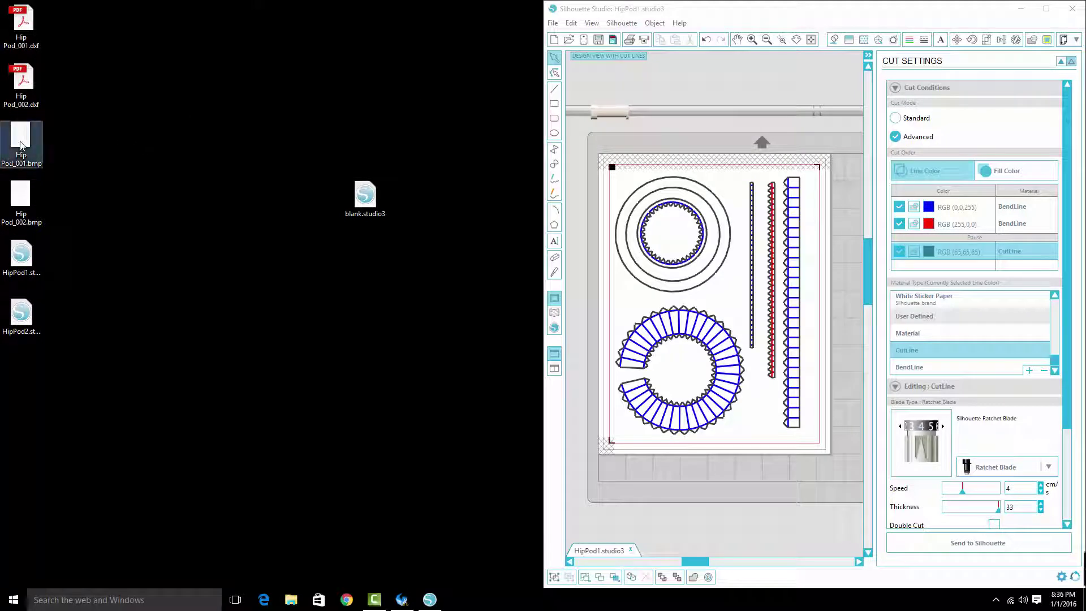
{"action": "mouse_move", "coordinate": [20, 145]}
{"action": "left_mouse_down"}
{"action": "mouse_move", "coordinate": [352, 146]}
{"action": "mouse_move", "coordinate": [660, 103]}
{"action": "left_mouse_up"}
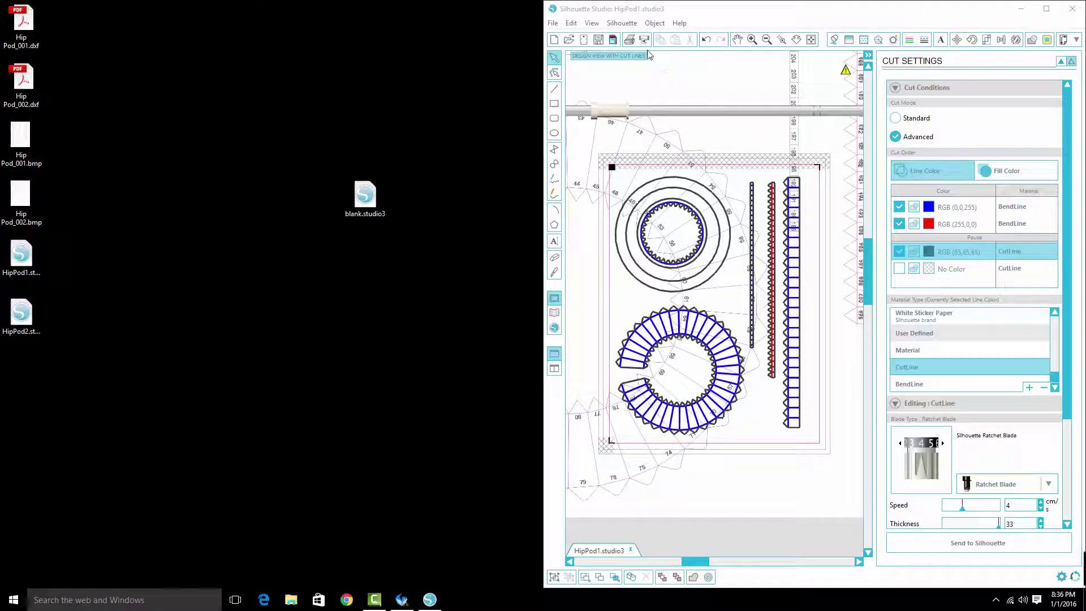
{"action": "right_click", "coordinate": [677, 121]}
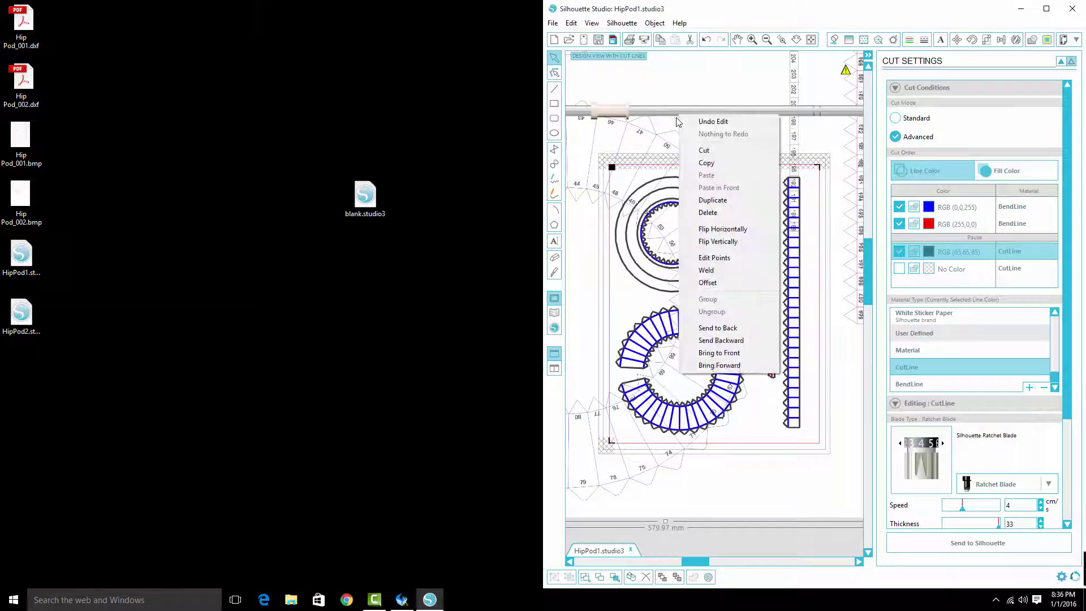
{"action": "left_click", "coordinate": [725, 327]}
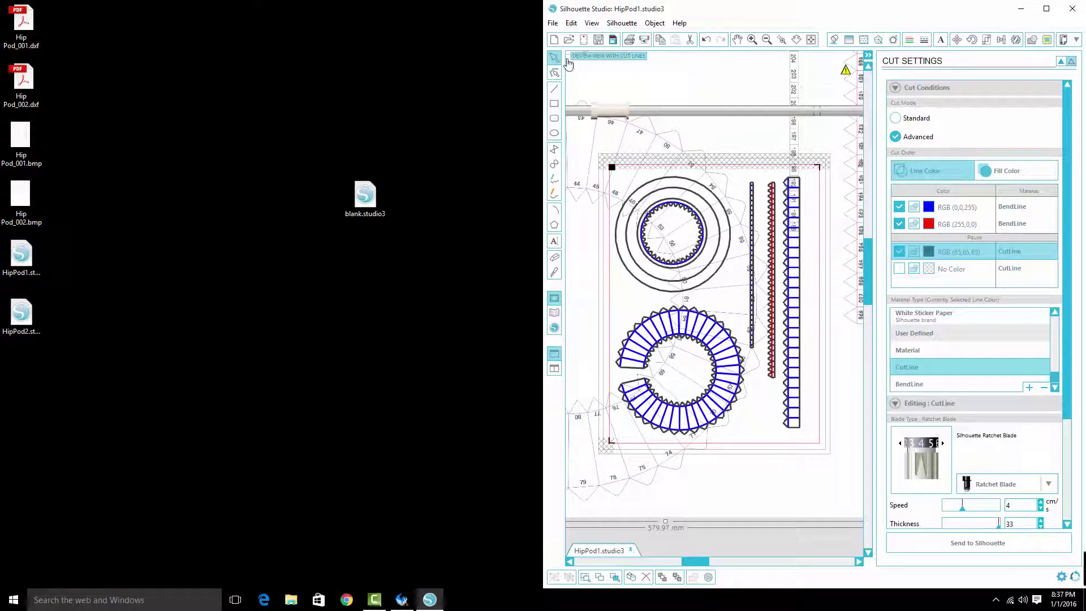
Open the scale settings for the bitmap, then calculate 8.5 × 25.4 − 30 in Calculator for its width in millimetres
{"action": "left_click", "coordinate": [985, 42]}
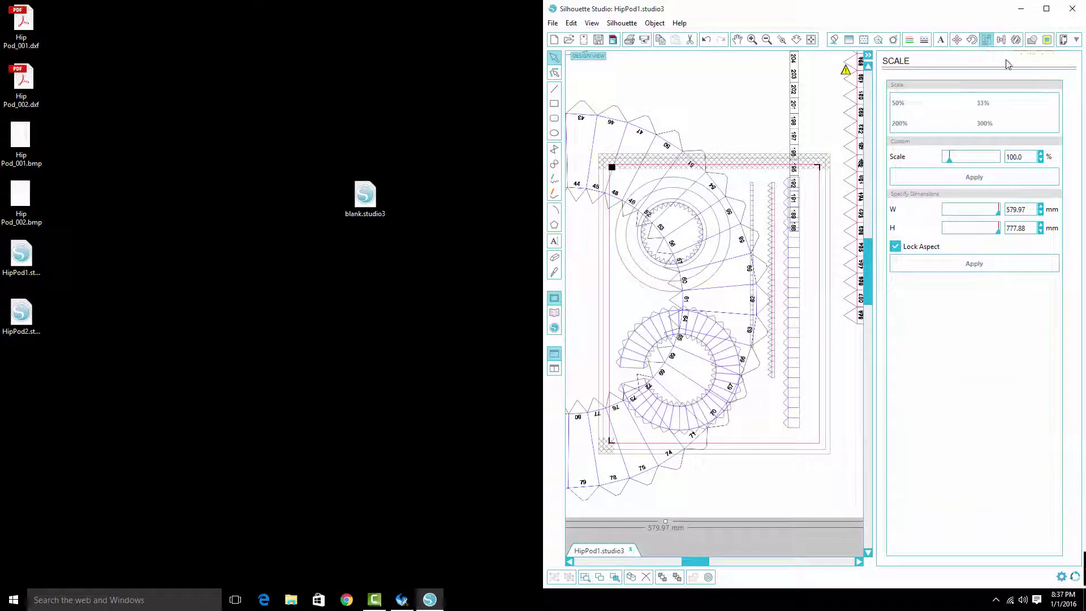
{"action": "double_click", "coordinate": [1016, 210]}
{"action": "left_click", "coordinate": [92, 601]}
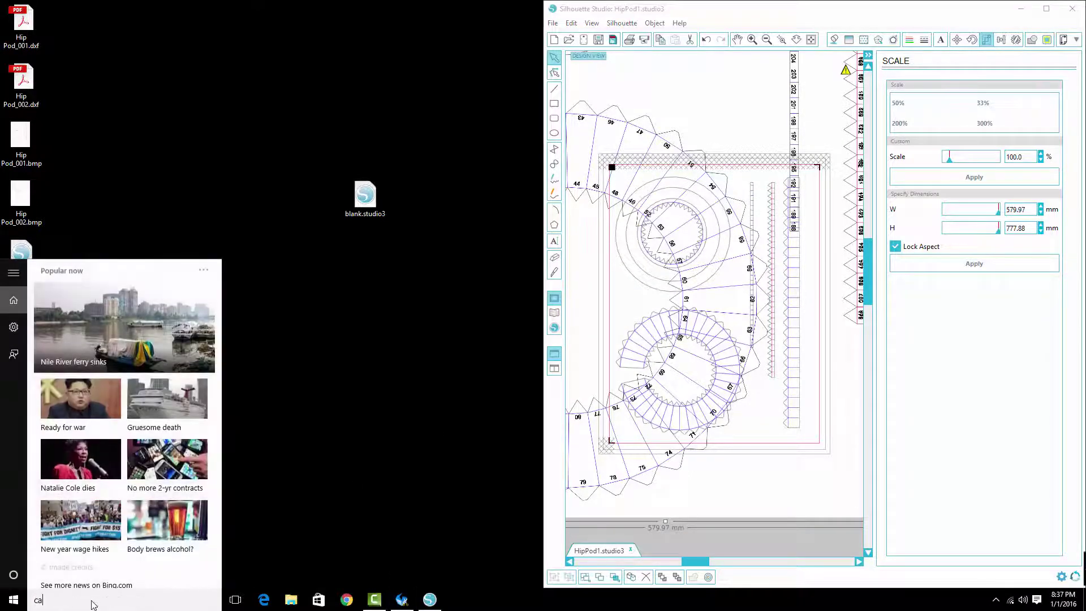
{"action": "type", "text": "calc"}
{"action": "key", "text": "Return"}
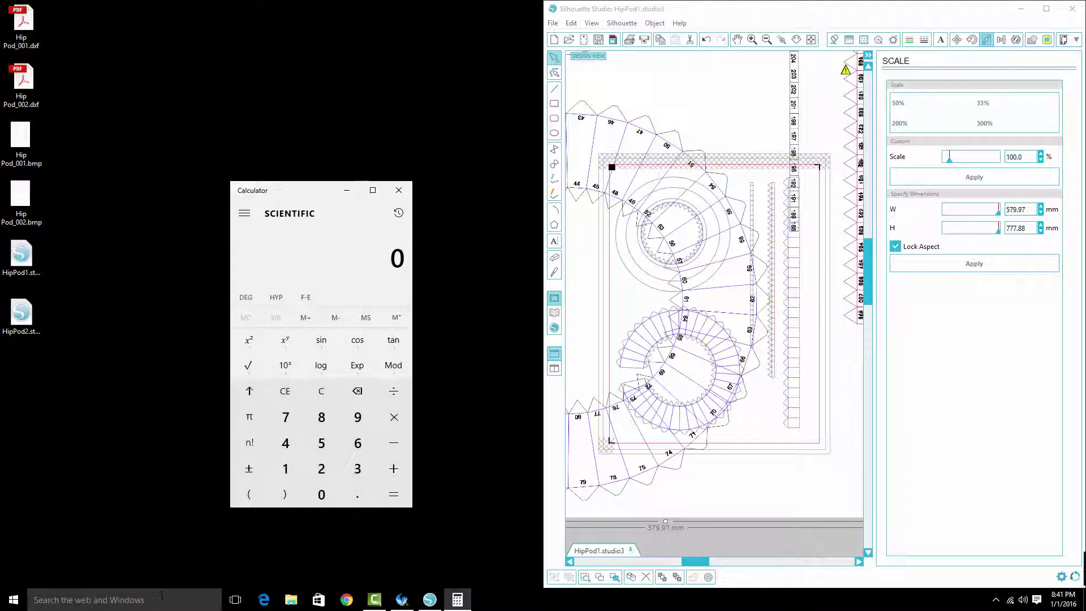
{"action": "type", "text": "8.5"}
{"action": "type", "text": "*25.4"}
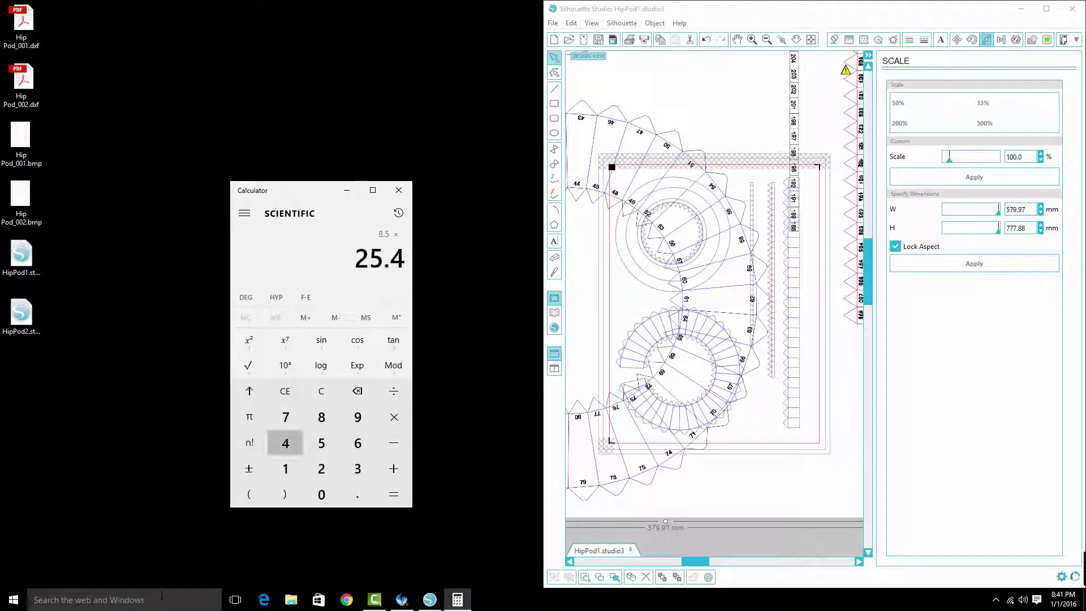
{"action": "key", "text": "Return"}
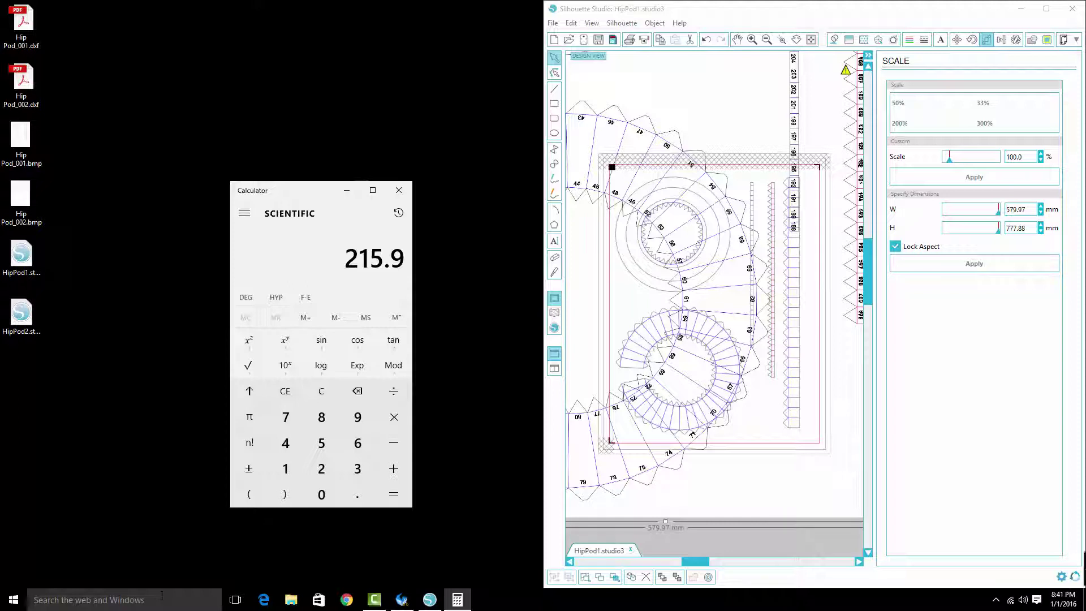
{"action": "type", "text": "30"}
{"action": "key", "text": "Return"}
Divide the calculated width by 25.4 to convert it to inches, and multiply by 25.4 to return to millimetres
{"action": "type", "text": "/25.4"}
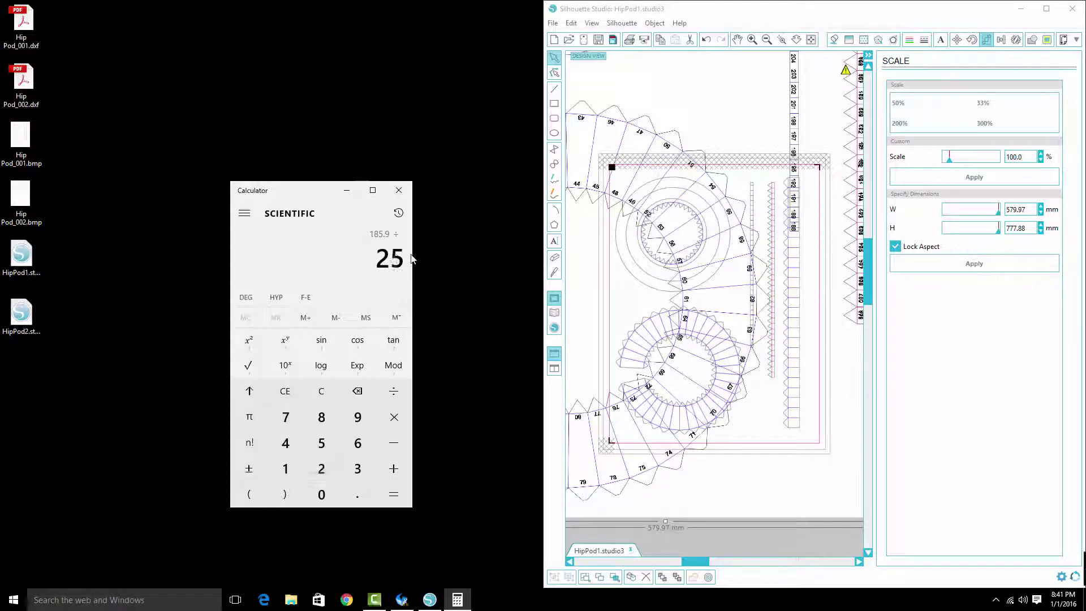
{"action": "key", "text": "Return"}
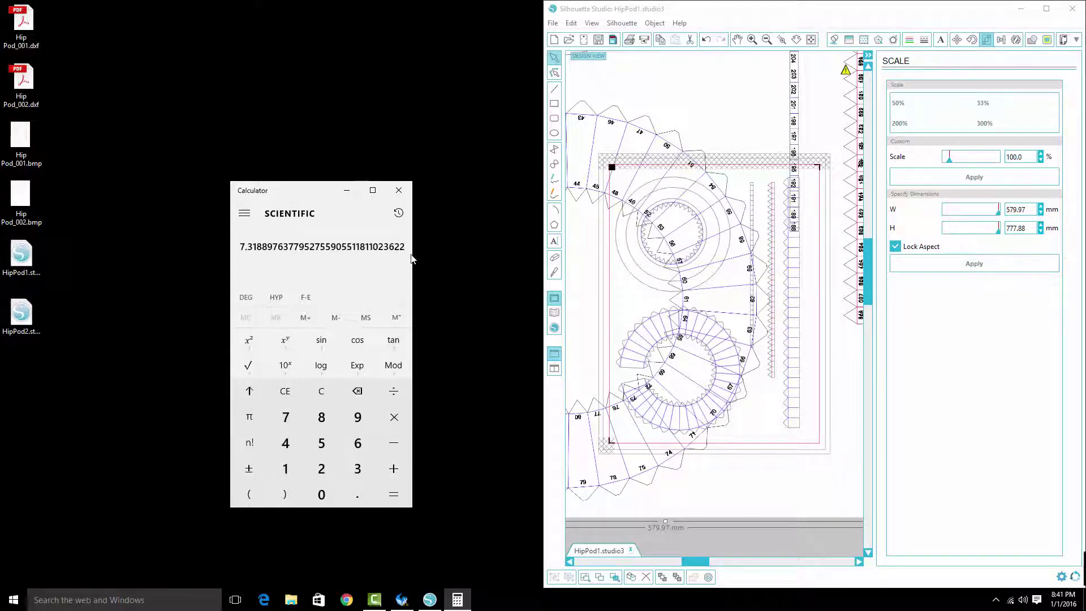
{"action": "type", "text": "*25.4"}
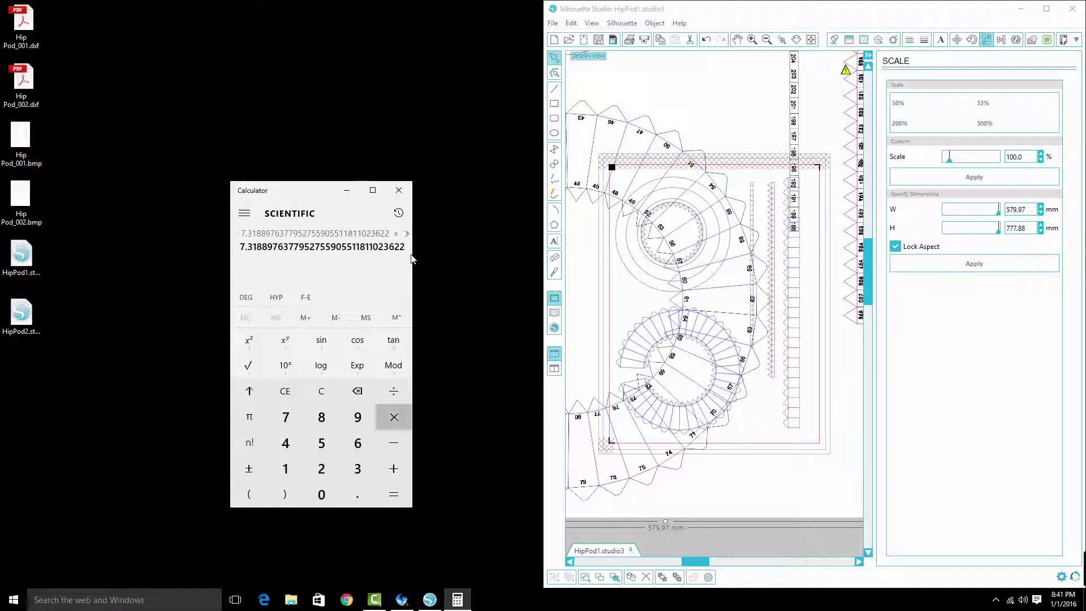
{"action": "key", "text": "Return"}
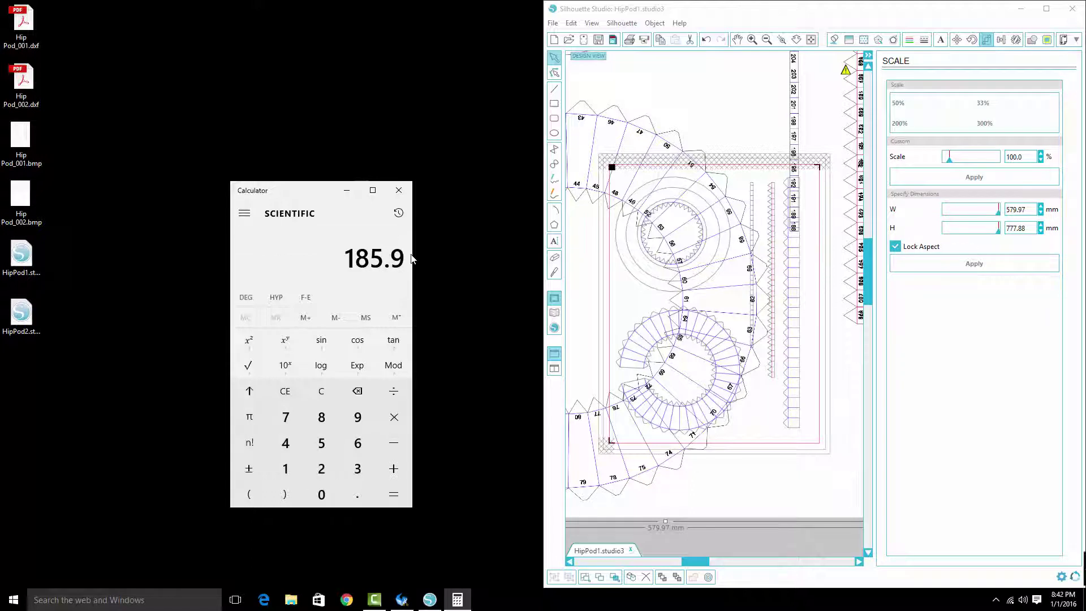
Back in Silhouette Studio, set the Hip Pod_001 bitmap's width to 185.9 mm with the aspect ratio locked
{"action": "left_click", "coordinate": [1025, 209]}
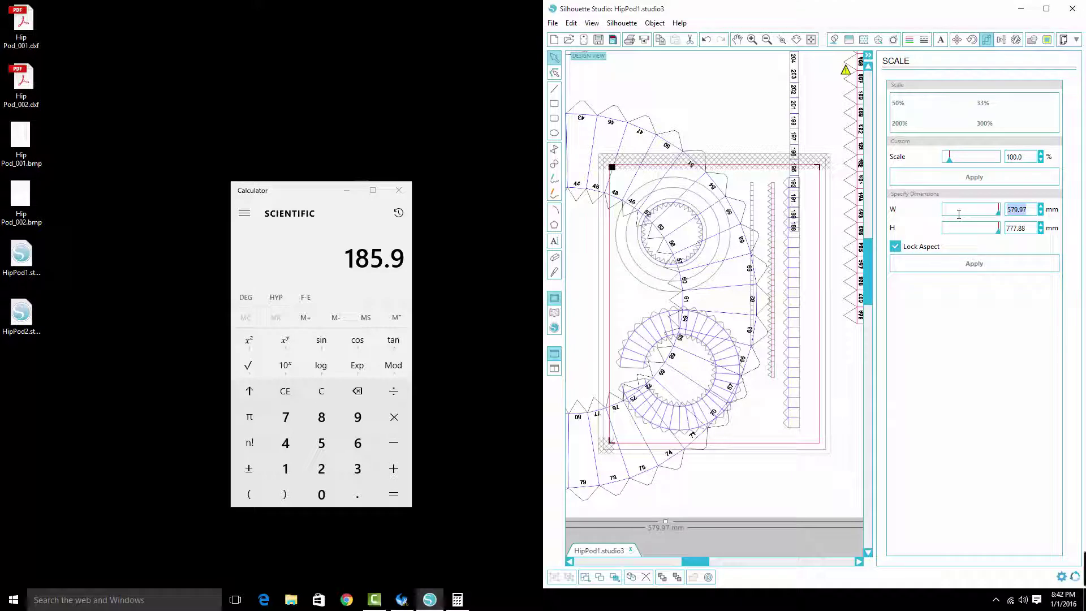
{"action": "type", "text": "185.9"}
{"action": "key", "text": "Return"}
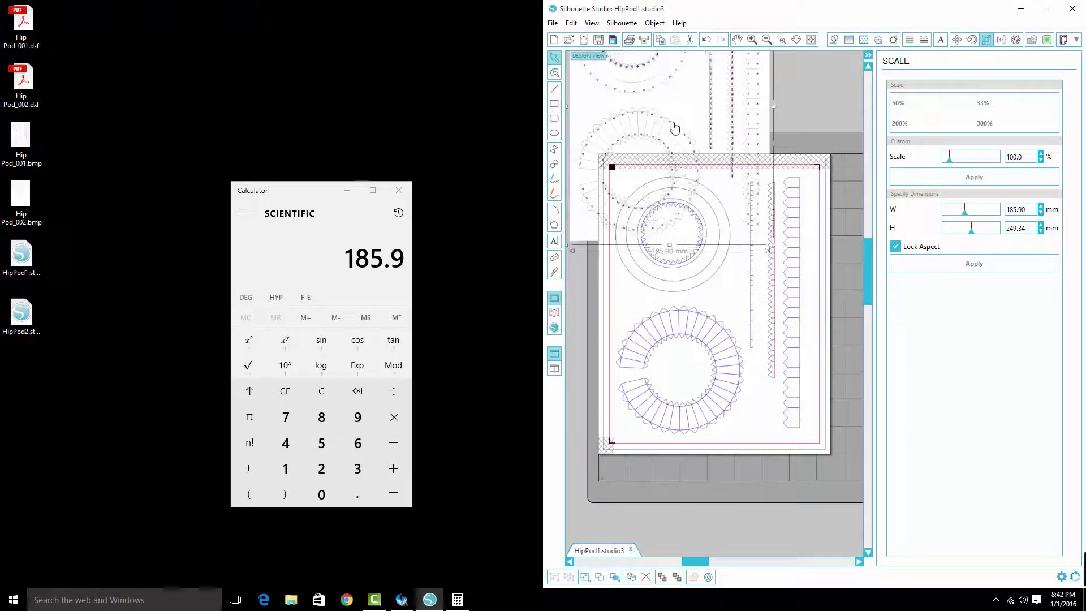
Move the scaled bitmap onto the page beneath the matching cut lines, check the alignment up close, and deselect it
{"action": "left_click_drag", "start_coordinate": [674, 128], "coordinate": [705, 308]}
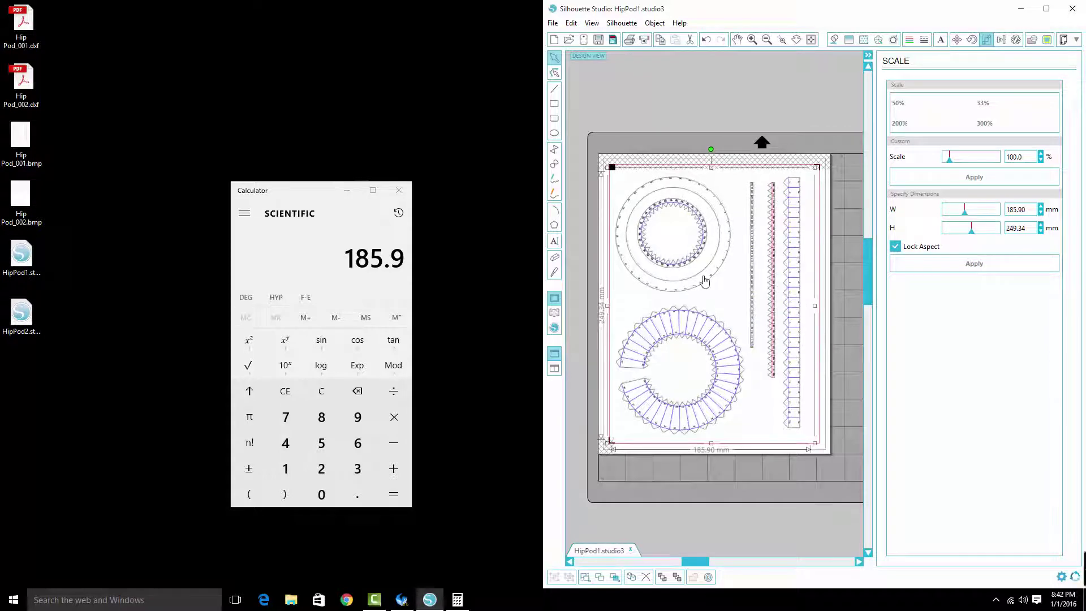
{"action": "left_click", "coordinate": [751, 39]}
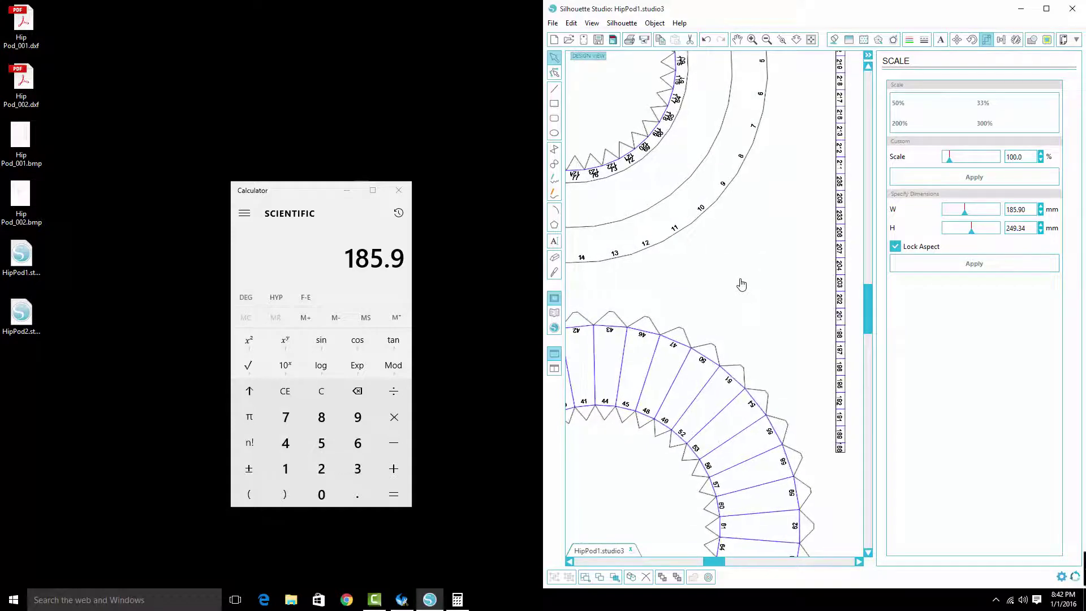
{"action": "left_click", "coordinate": [754, 40]}
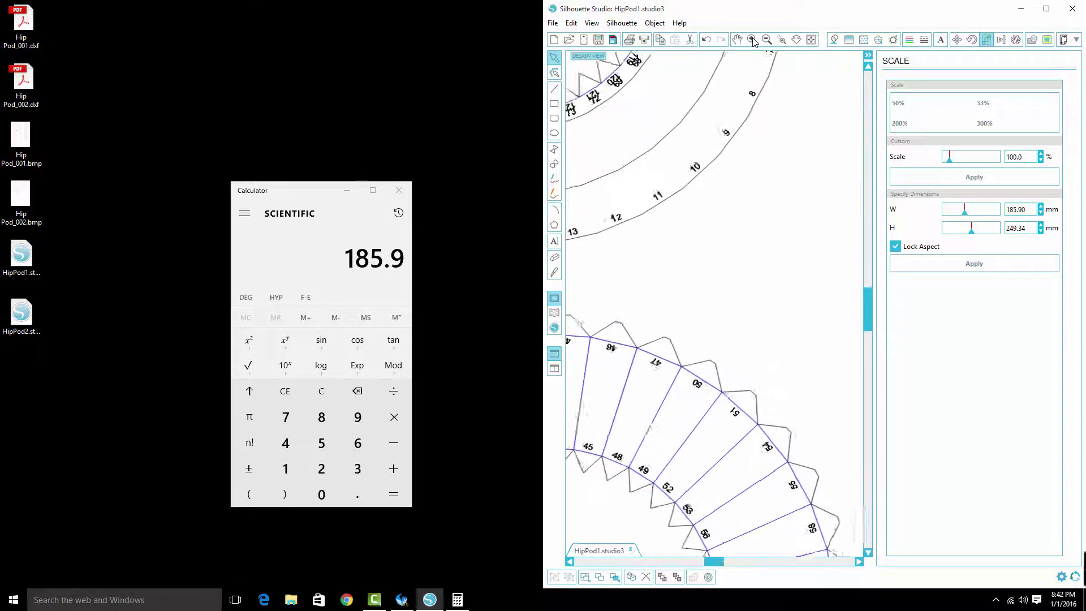
{"action": "scroll", "coordinate": [717, 306], "scroll_direction": "down", "scroll_amount": 1}
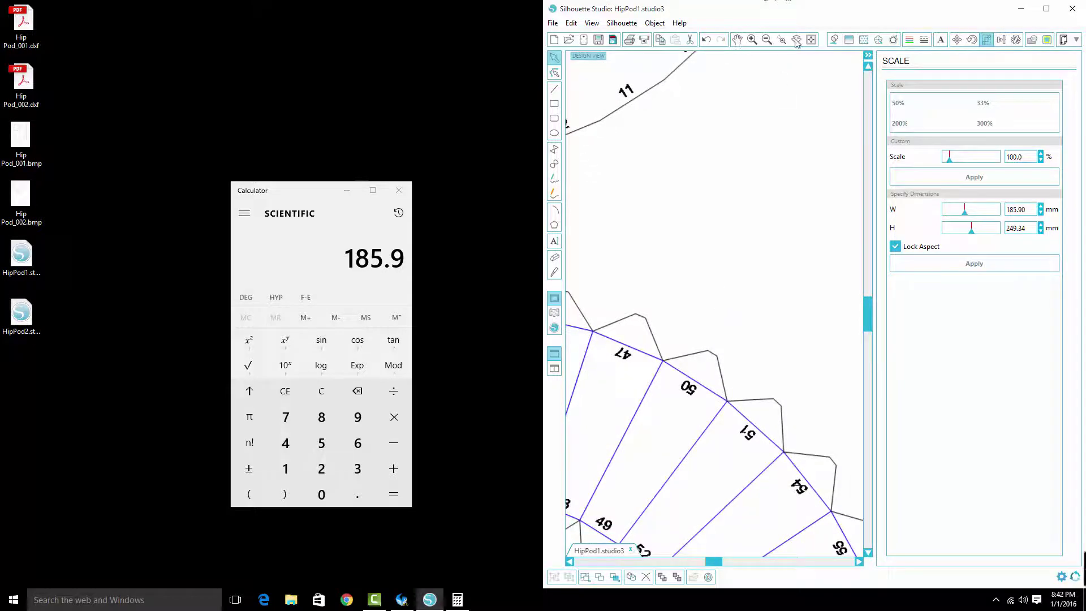
{"action": "left_click", "coordinate": [811, 40]}
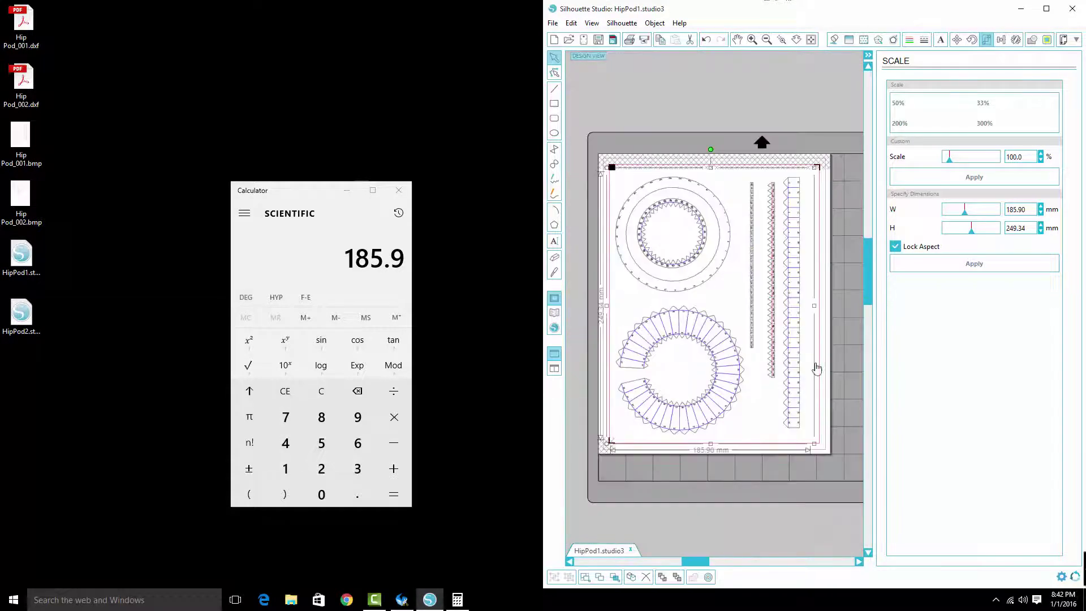
{"action": "left_click", "coordinate": [683, 102]}
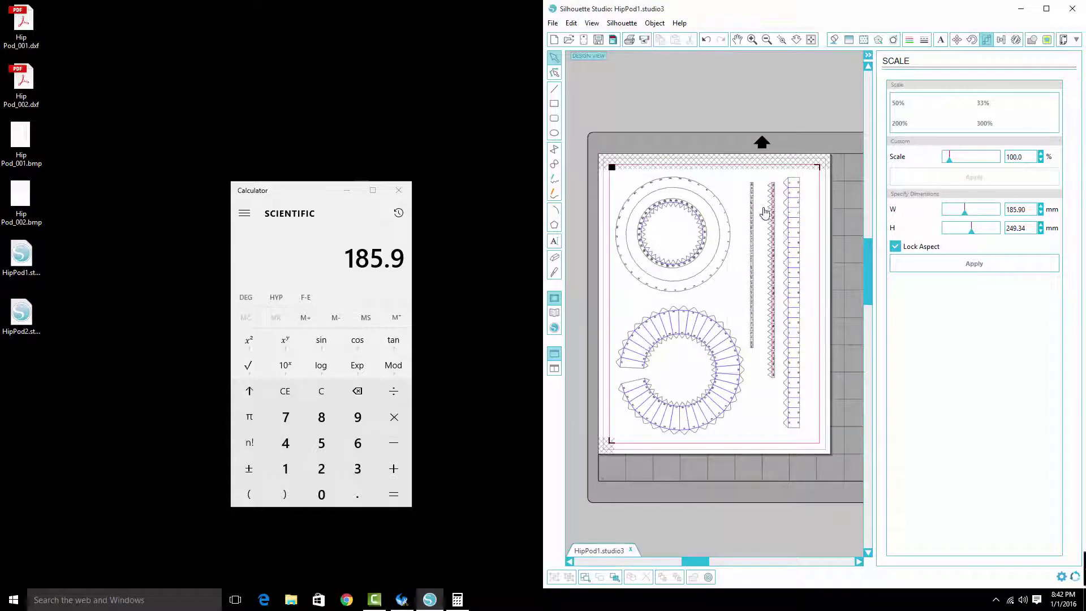
{"action": "scroll", "coordinate": [764, 214], "scroll_direction": "up", "scroll_amount": 2}
{"action": "scroll", "coordinate": [763, 216], "scroll_direction": "down", "scroll_amount": 3}
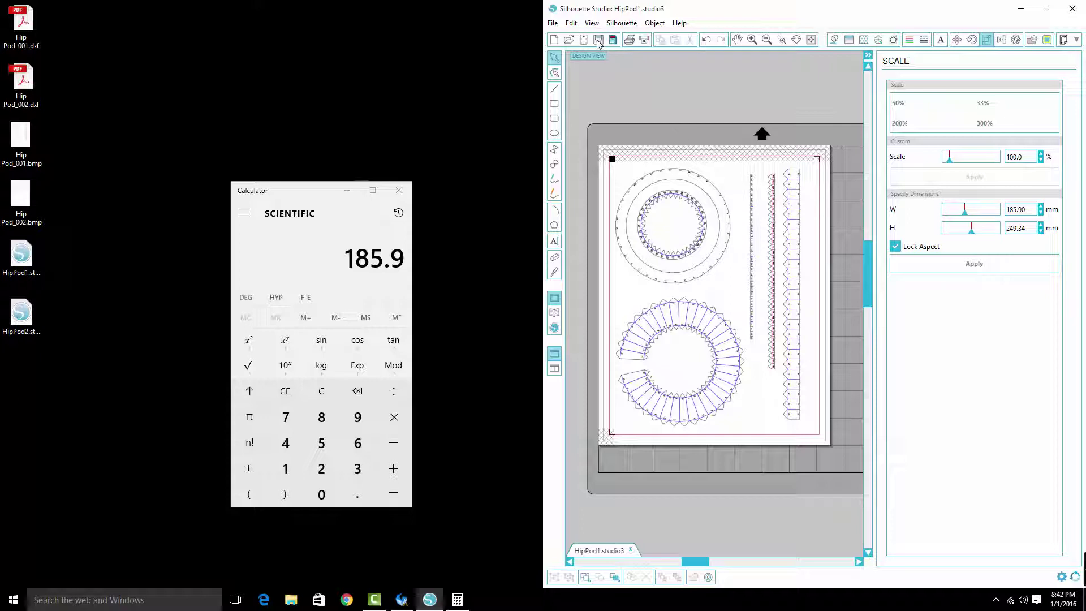
Open HipPod2.studio3 and add Hip Pod_002.dxf from the desktop, with the pattern inside the cut border
{"action": "double_click", "coordinate": [22, 314]}
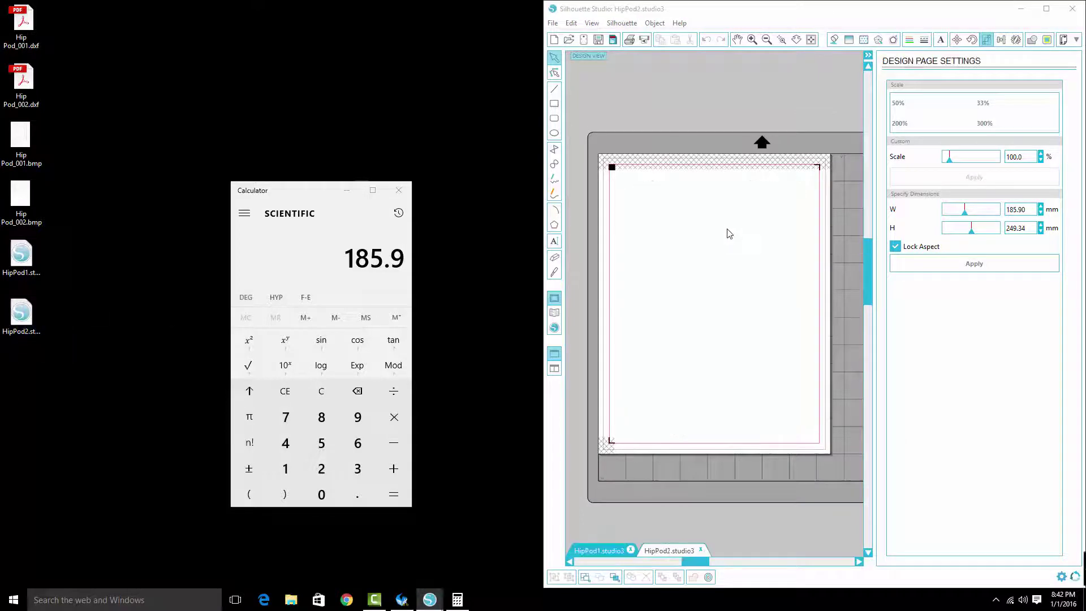
{"action": "left_click_drag", "start_coordinate": [22, 84], "coordinate": [718, 286]}
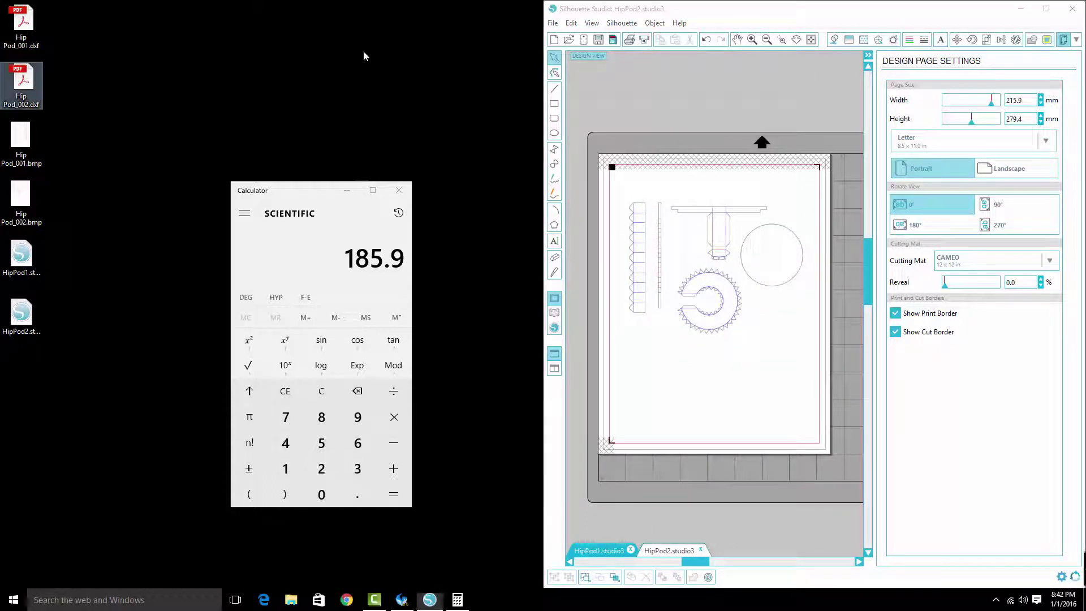
Add Hip Pod_002.bmp from the desktop to the HipPod2 page and send the image to the back
{"action": "left_click_drag", "start_coordinate": [20, 198], "coordinate": [705, 103]}
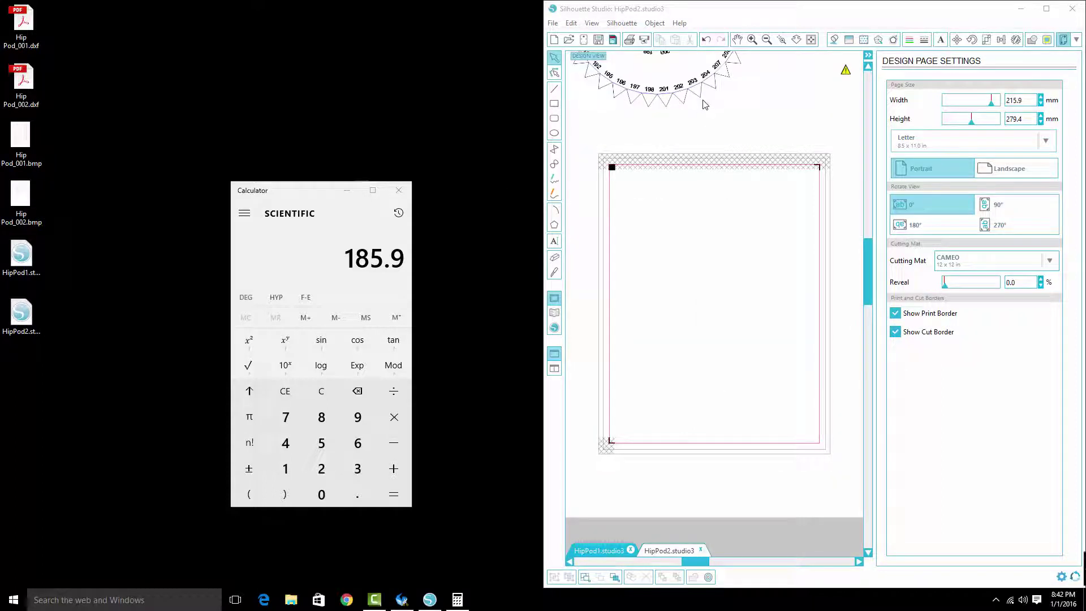
{"action": "right_click", "coordinate": [705, 104]}
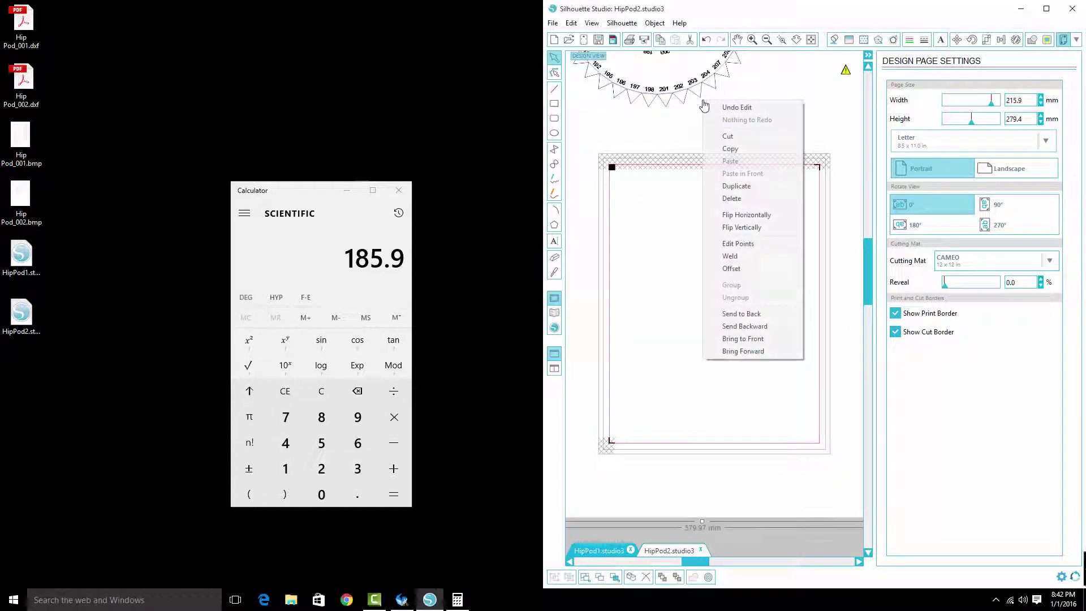
{"action": "left_click", "coordinate": [759, 312]}
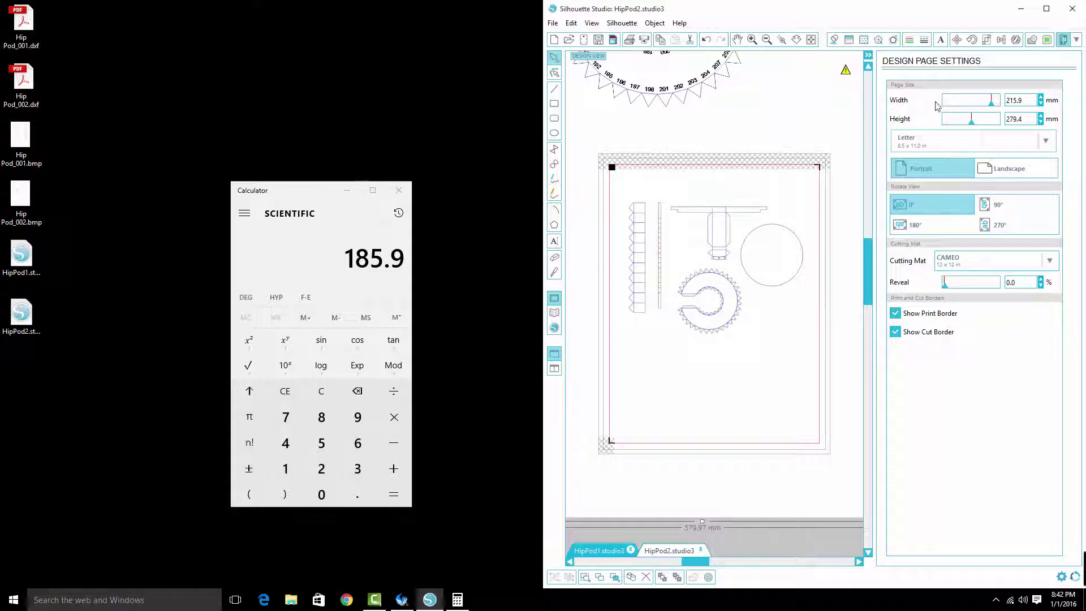
Scale the Hip Pod_002 bitmap to a width of 185.9 mm with the aspect ratio locked
{"action": "left_click", "coordinate": [987, 40]}
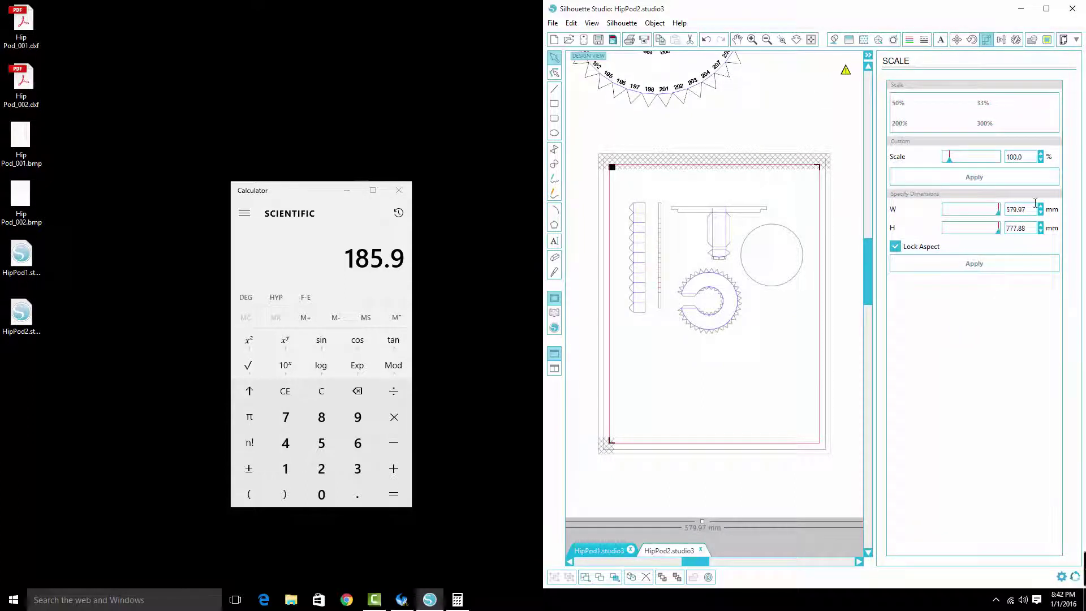
{"action": "double_click", "coordinate": [1021, 210]}
{"action": "type", "text": "18"}
{"action": "key", "text": "Return"}
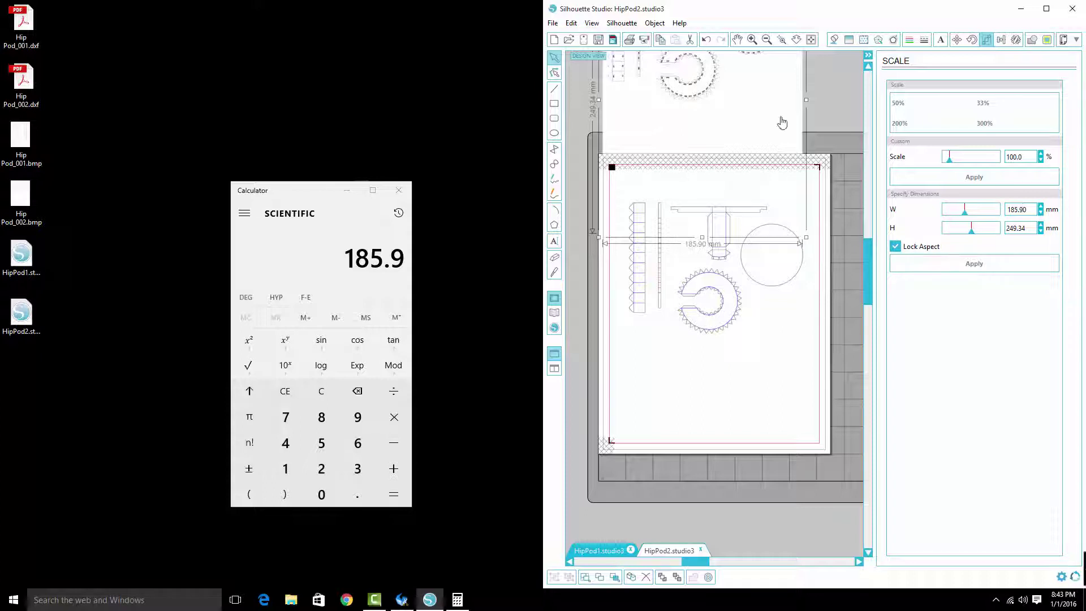
Align the Hip Pod_002 bitmap with its cut lines, check the match up close, and save HipPod2.studio3
{"action": "left_click_drag", "start_coordinate": [696, 99], "coordinate": [721, 323]}
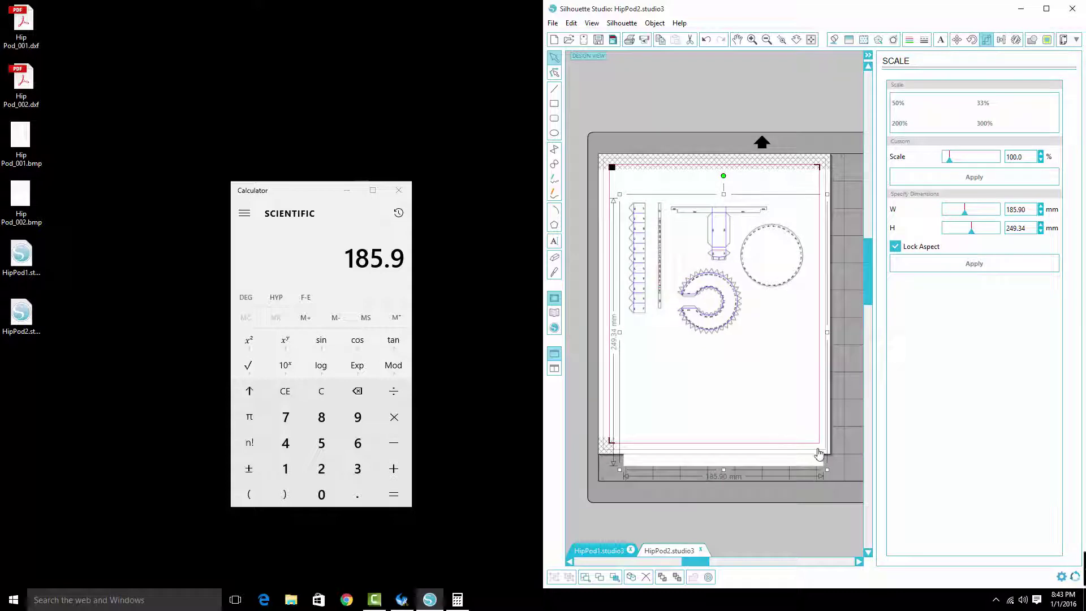
{"action": "left_click", "coordinate": [752, 40]}
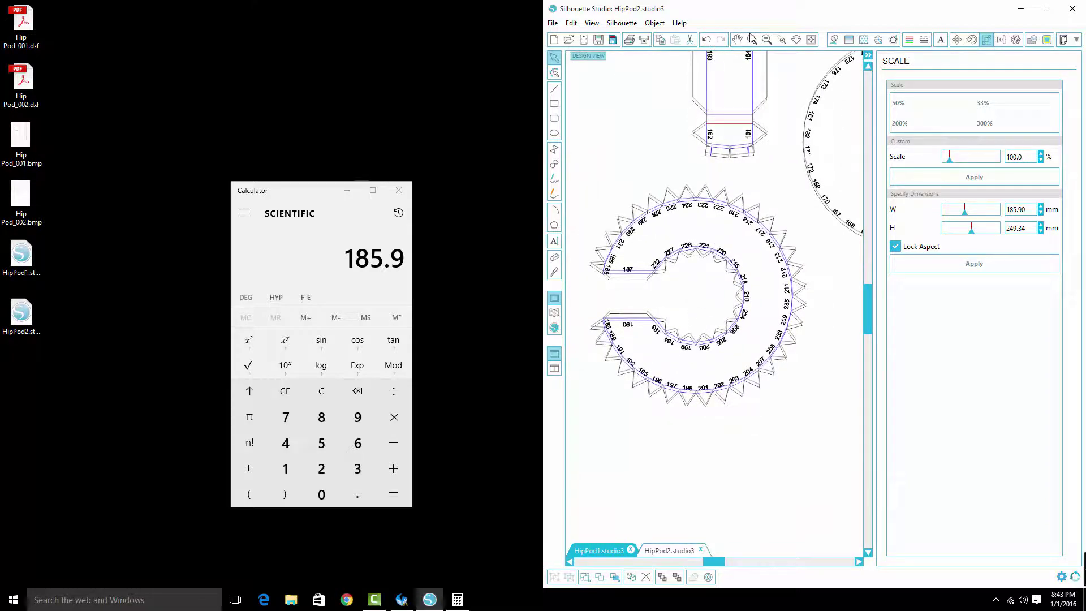
{"action": "scroll", "coordinate": [679, 297], "scroll_direction": "up", "scroll_amount": 3}
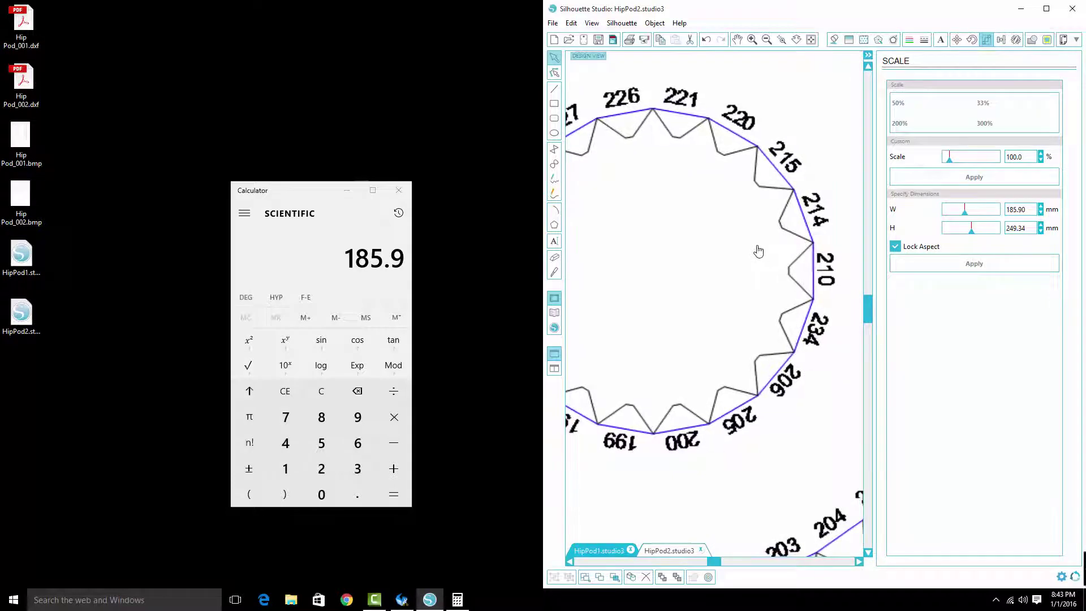
{"action": "left_click", "coordinate": [808, 41]}
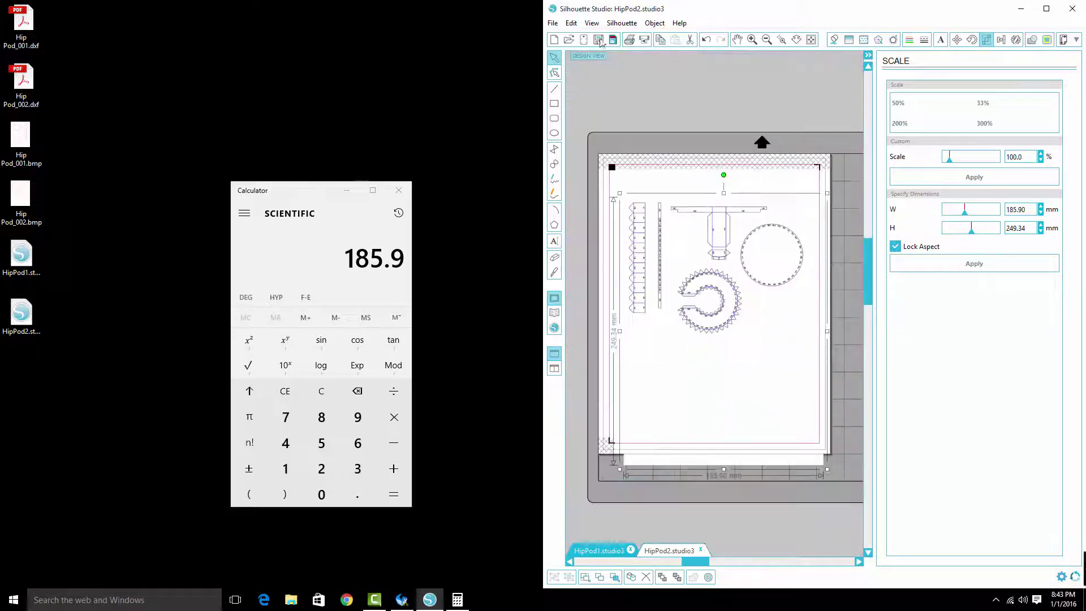
{"action": "left_click", "coordinate": [552, 23]}
{"action": "left_click", "coordinate": [579, 103]}
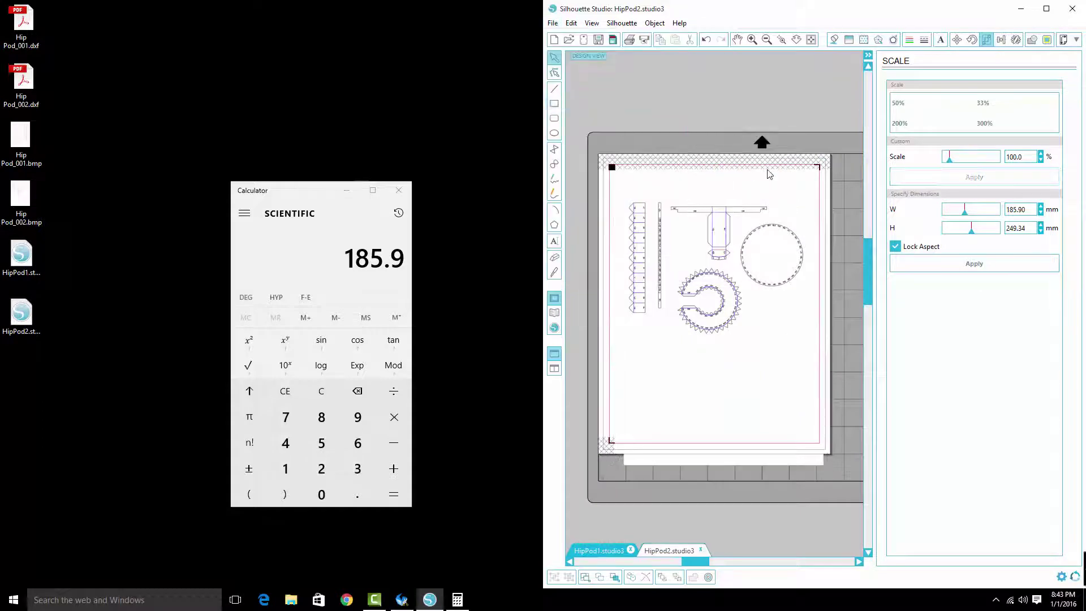
Switch to HipPod1.studio3 and, in its print preferences for the Brother HL-3170CDW, set the print quality to Fine (2400 dpi class)
{"action": "left_click", "coordinate": [597, 550]}
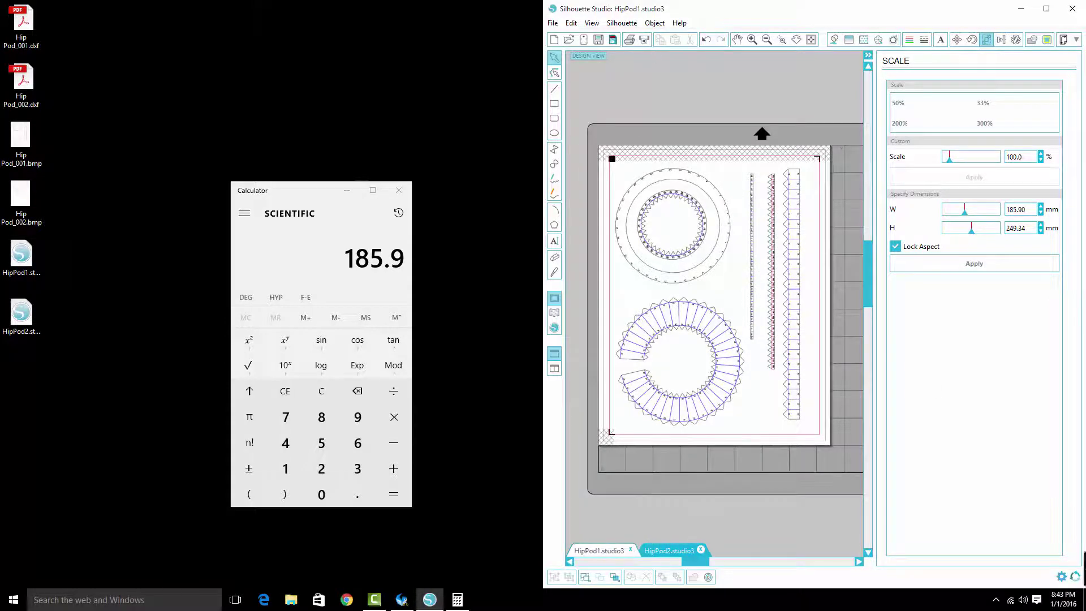
{"action": "key", "text": "alt+Tab"}
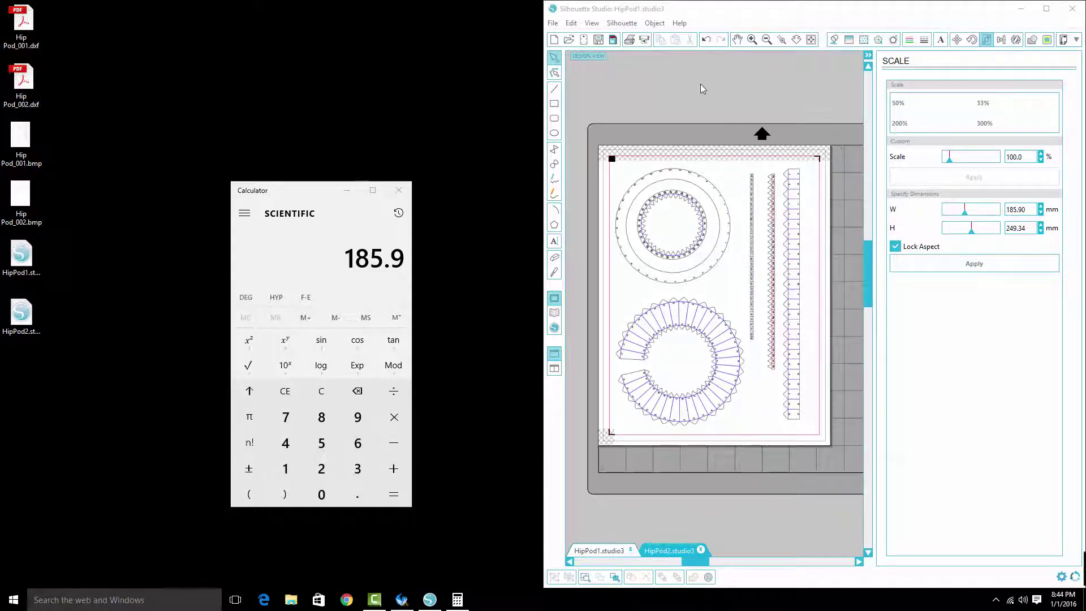
{"action": "left_click", "coordinate": [639, 562]}
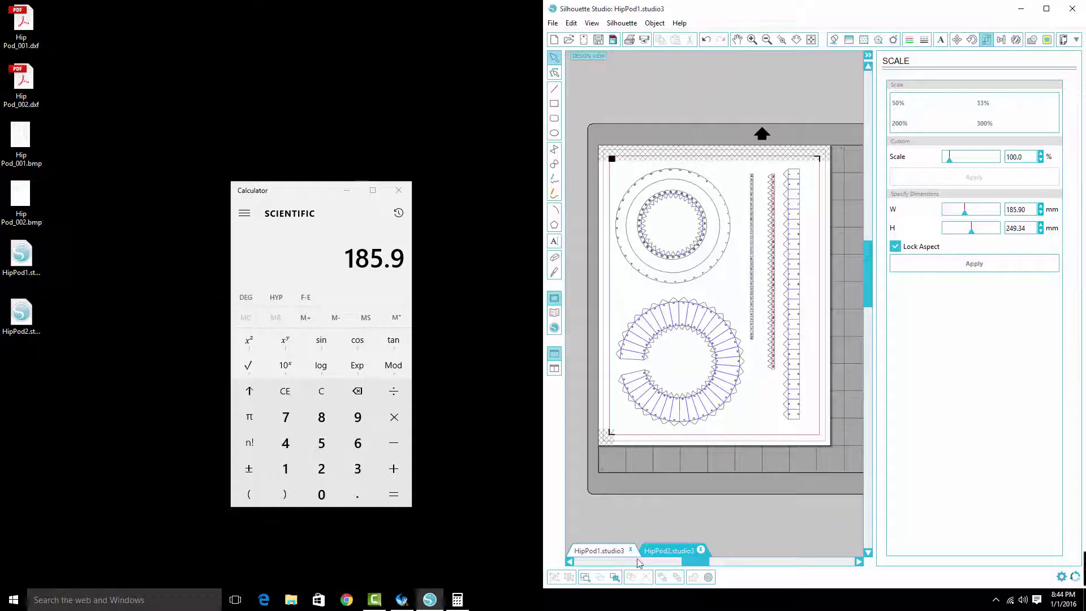
{"action": "left_click", "coordinate": [629, 44]}
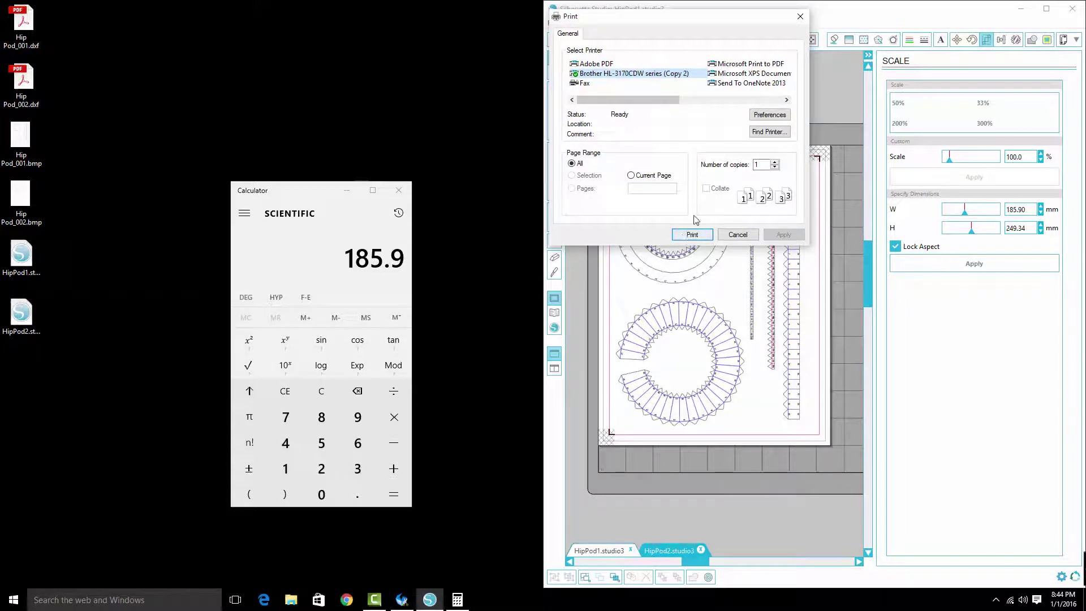
{"action": "left_click", "coordinate": [769, 115]}
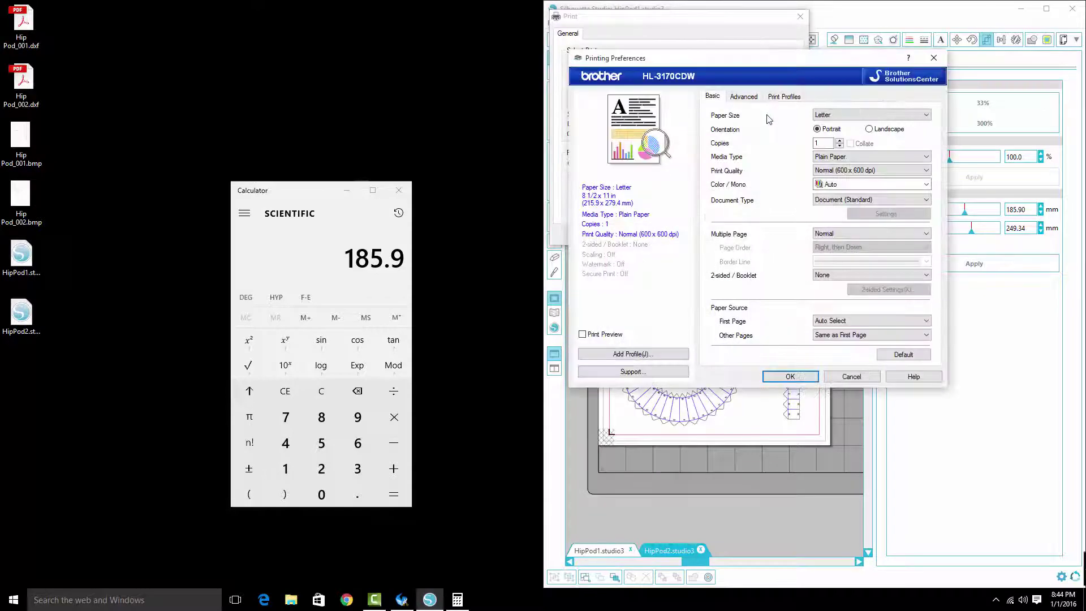
{"action": "left_click", "coordinate": [867, 171]}
{"action": "left_click", "coordinate": [868, 189]}
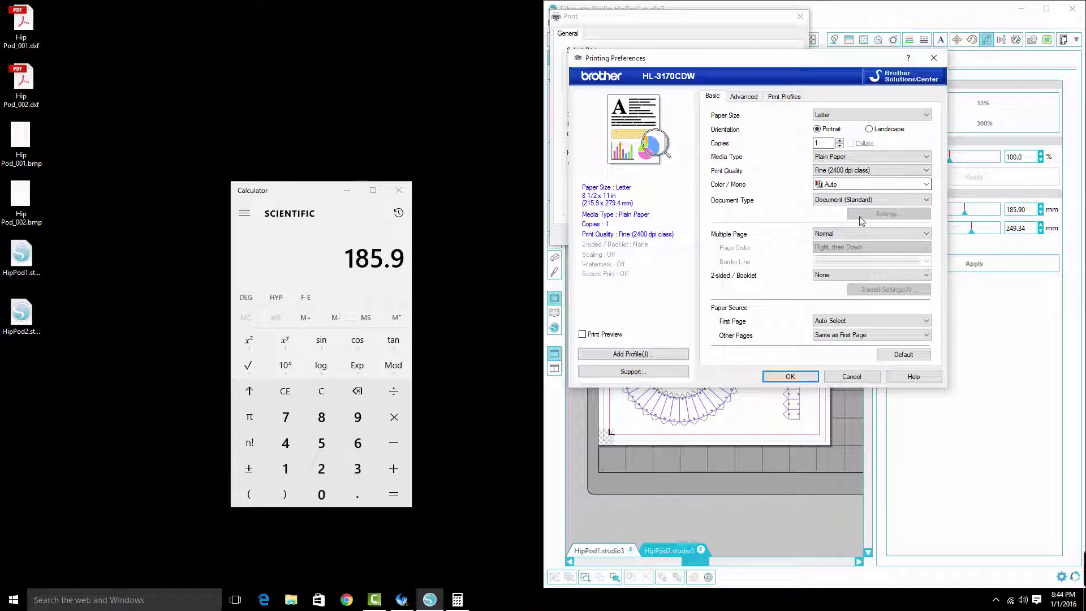
Set the printer's media type to Thicker Paper and print one copy of the HipPod1 page
{"action": "left_click", "coordinate": [827, 159]}
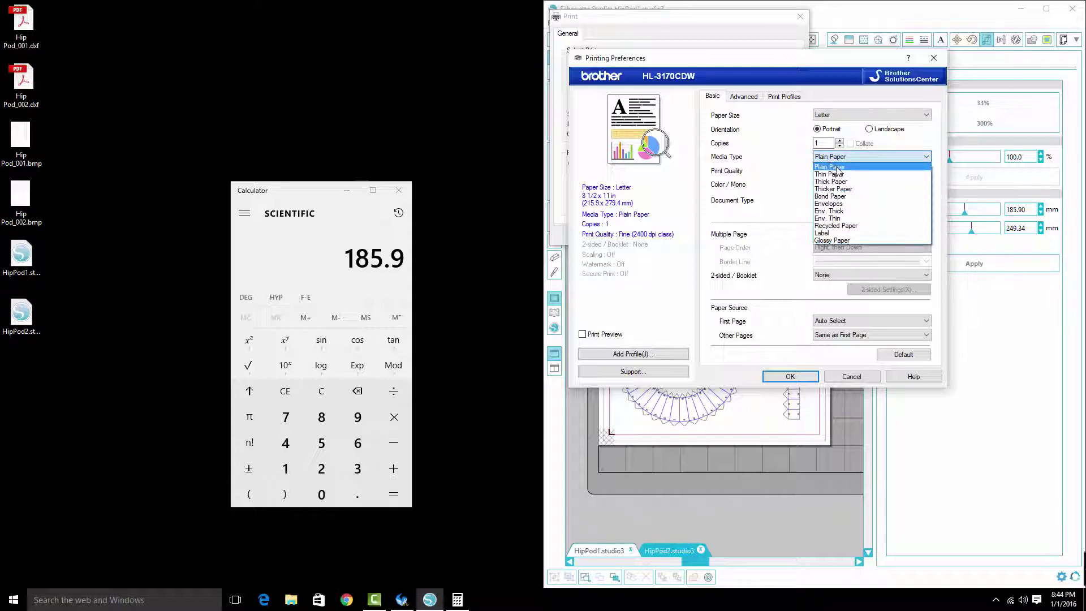
{"action": "left_click", "coordinate": [854, 191]}
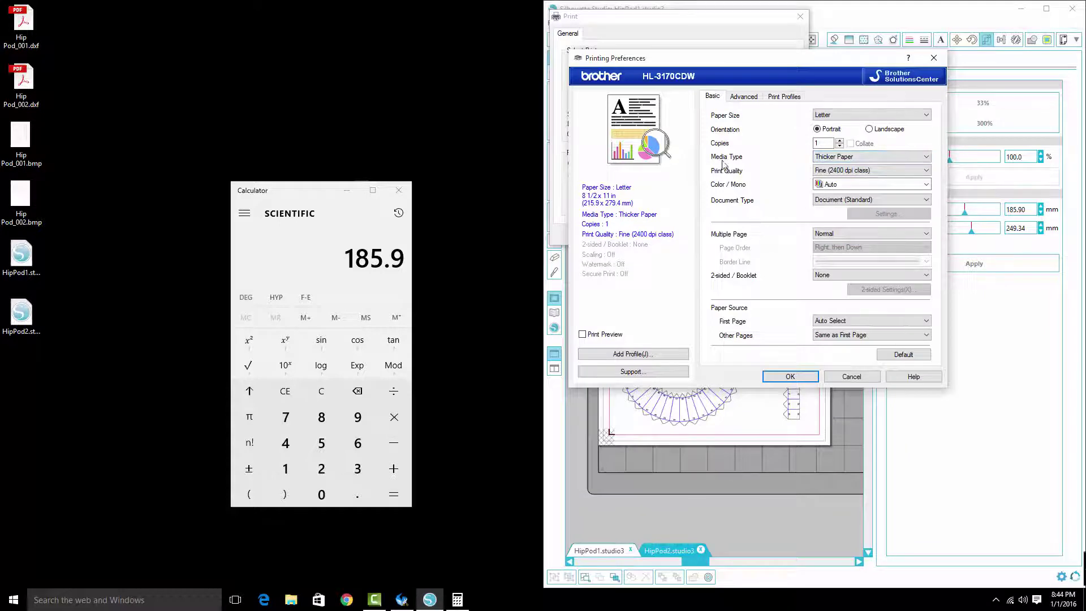
{"action": "left_click", "coordinate": [879, 162]}
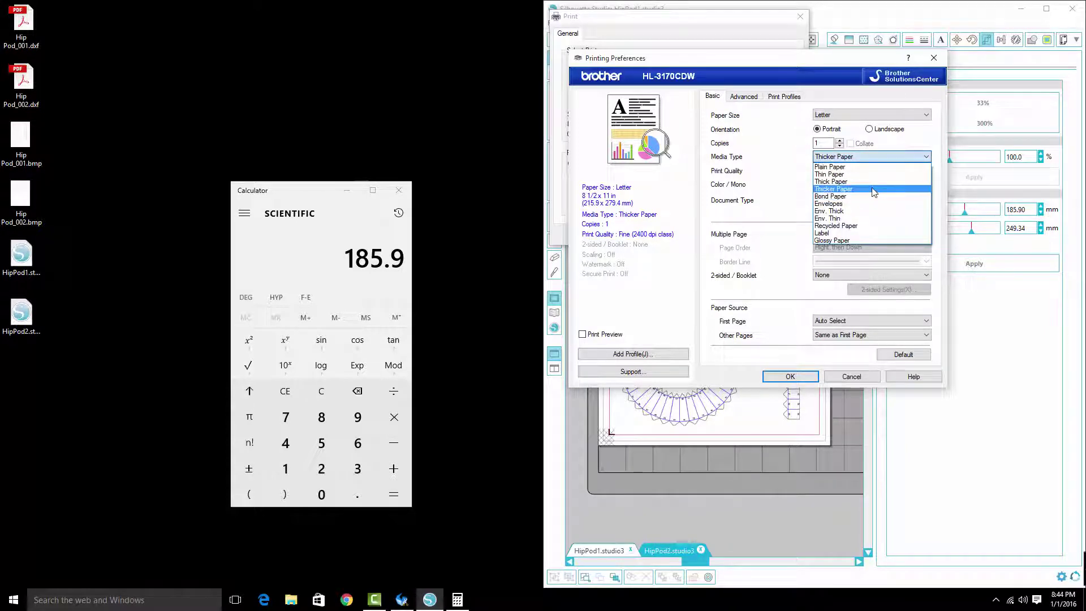
{"action": "left_click", "coordinate": [874, 193]}
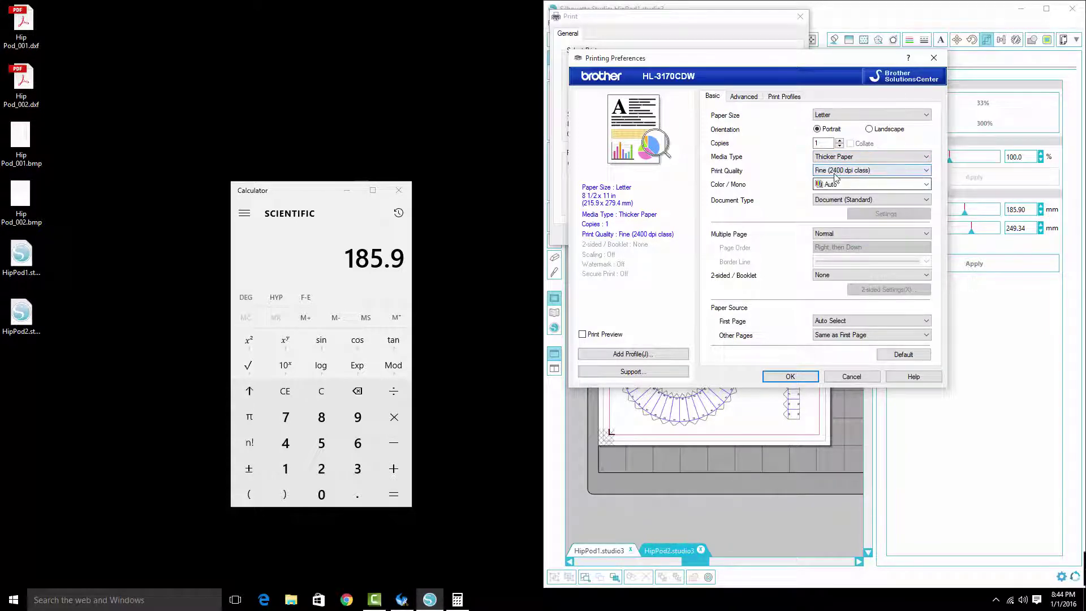
{"action": "left_click", "coordinate": [790, 376]}
{"action": "left_click", "coordinate": [784, 234]}
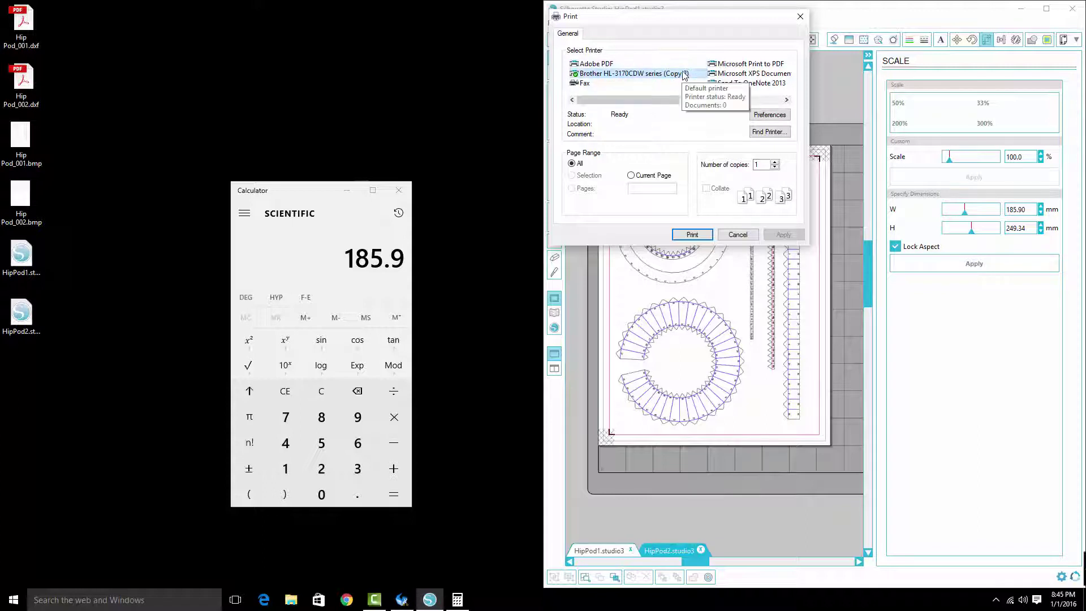
{"action": "left_click_drag", "start_coordinate": [747, 21], "coordinate": [444, 64]}
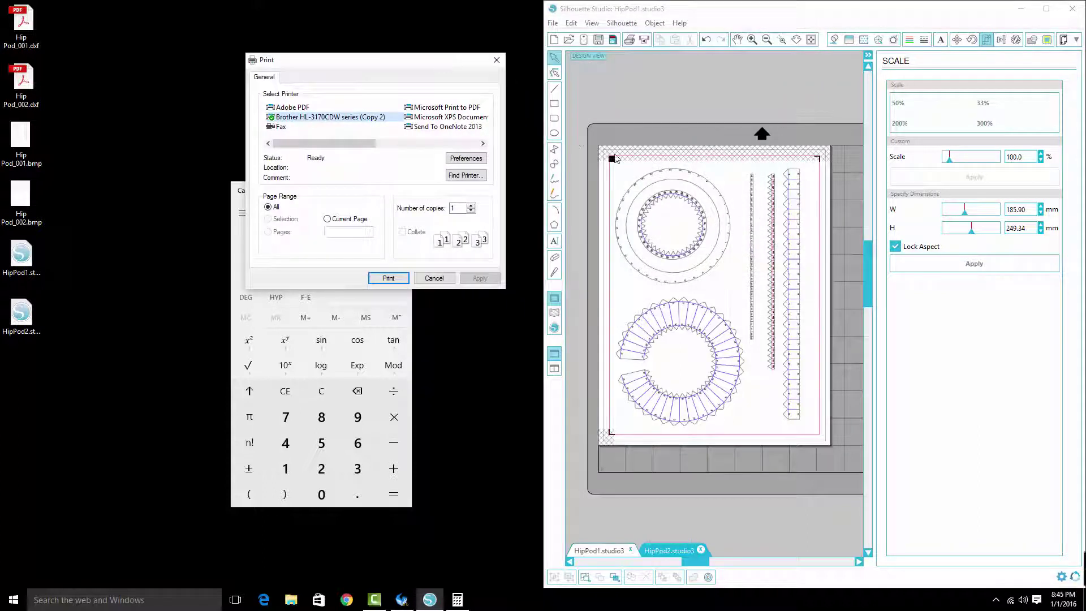
{"action": "left_click", "coordinate": [390, 278]}
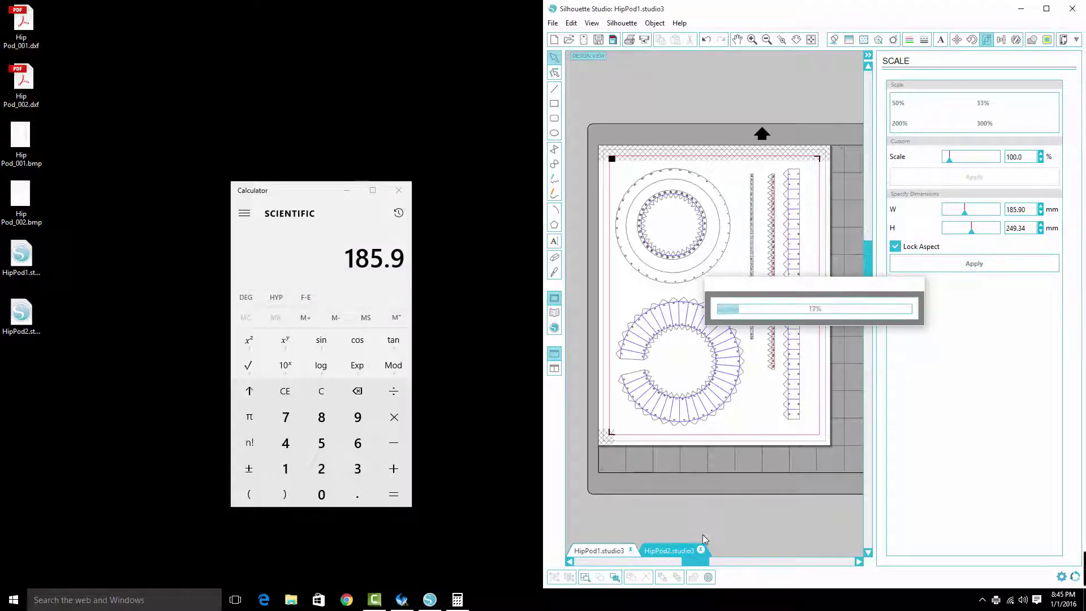
Print one copy of HipPod2.studio3 on the Brother printer, checking that the preferences use Thicker Paper and Fine quality
{"action": "left_click", "coordinate": [659, 551]}
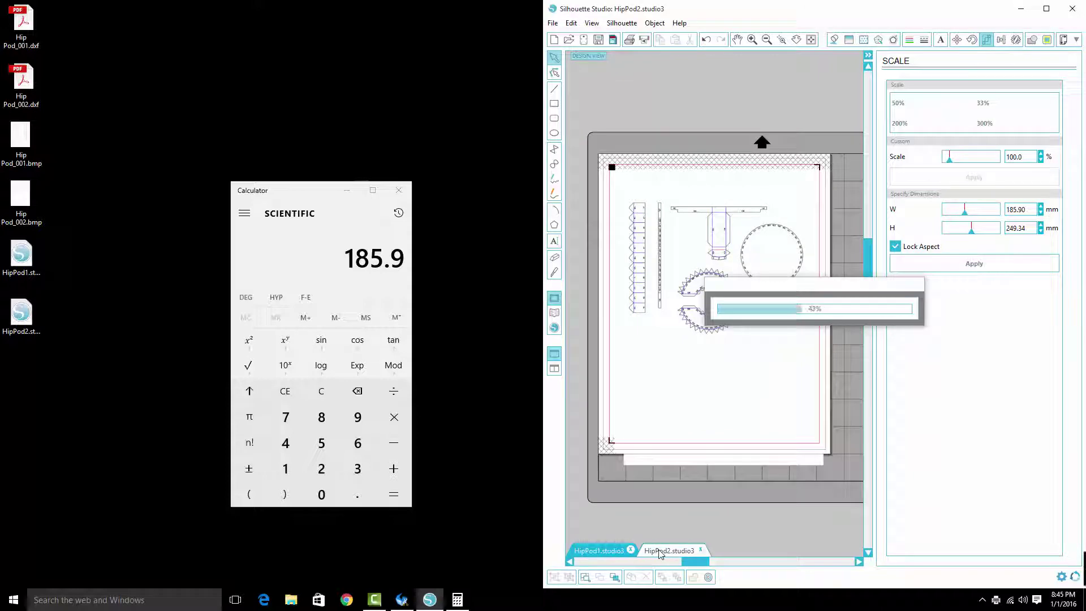
{"action": "left_click", "coordinate": [629, 38]}
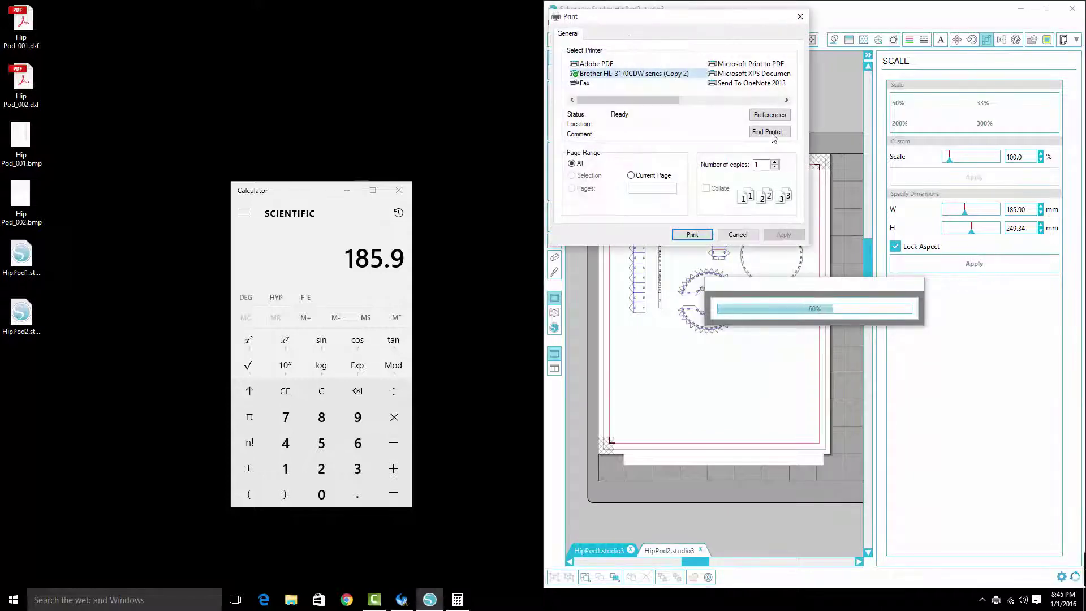
{"action": "left_click", "coordinate": [773, 114]}
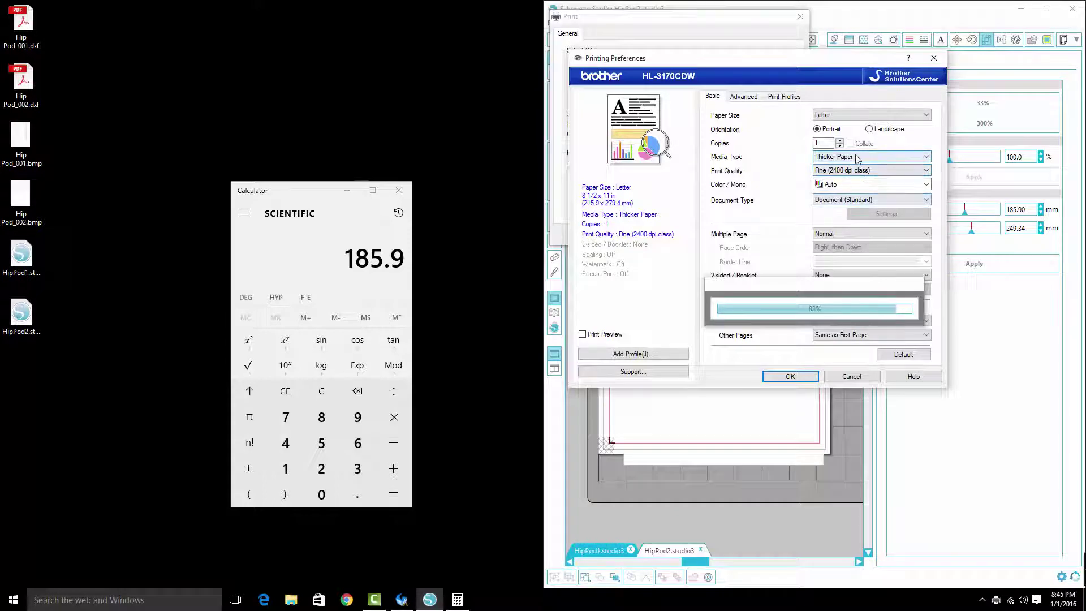
{"action": "left_click", "coordinate": [812, 376]}
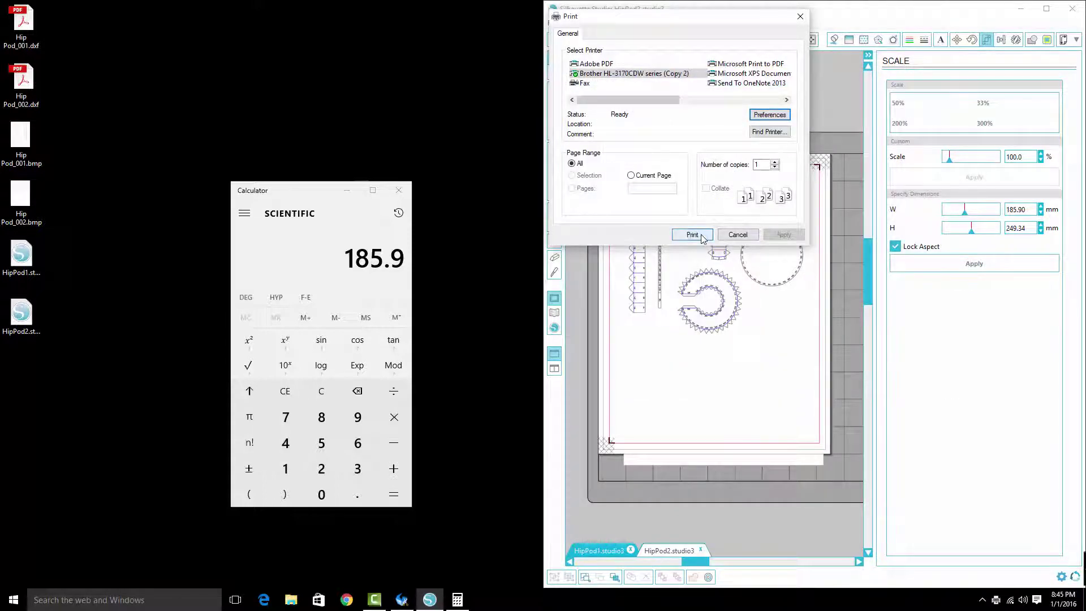
{"action": "left_click", "coordinate": [692, 235]}
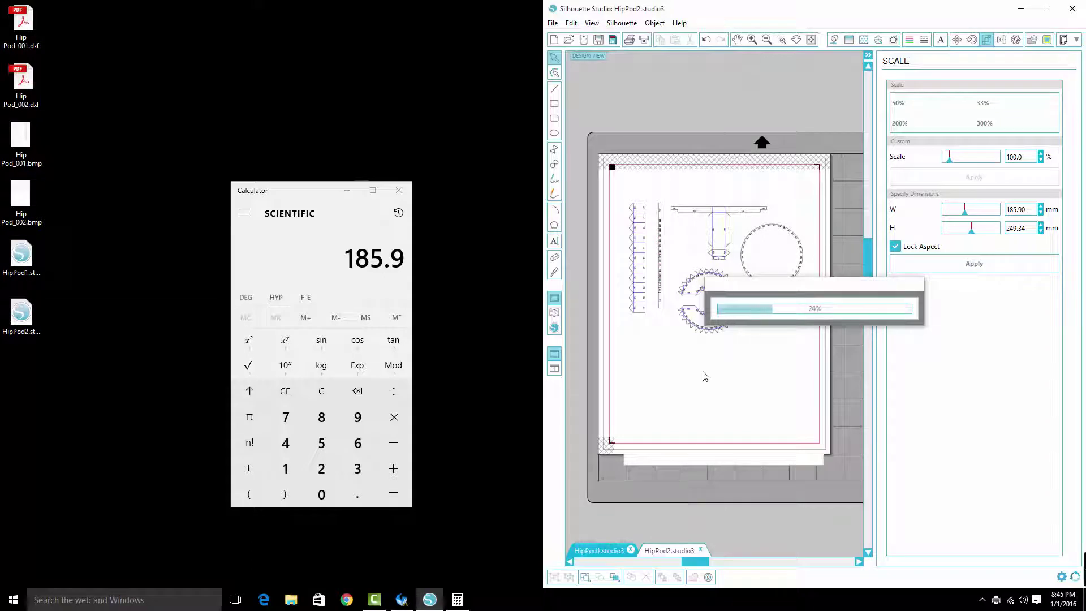
Open the cut settings for HipPod2 and move the dark grey CutLine colour below the pause, after No Color, in the cut order
{"action": "scroll", "coordinate": [854, 171], "scroll_direction": "down", "scroll_amount": 1}
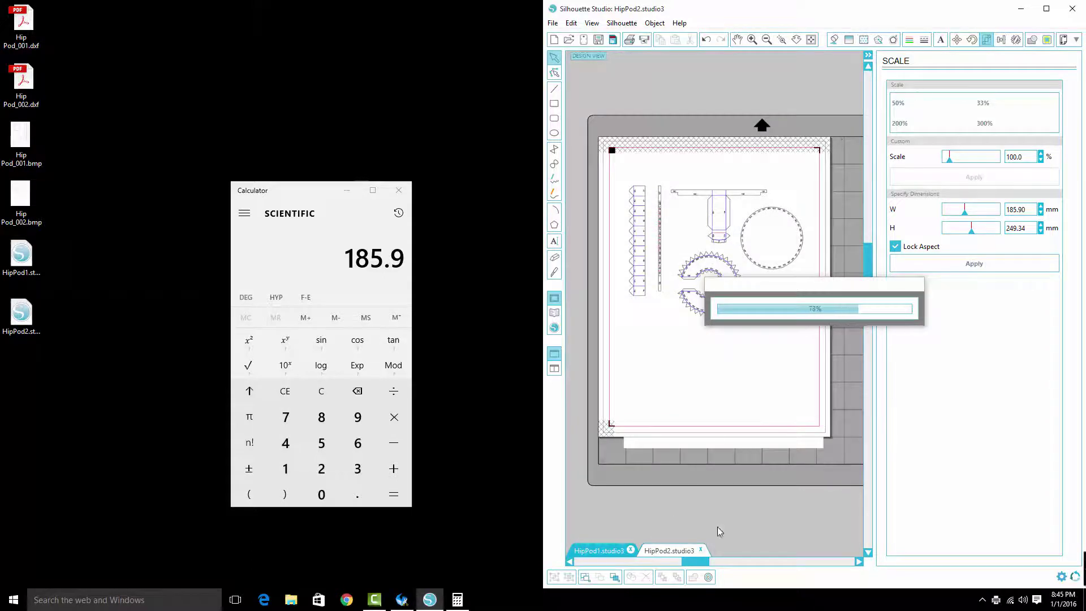
{"action": "left_click", "coordinate": [1075, 42]}
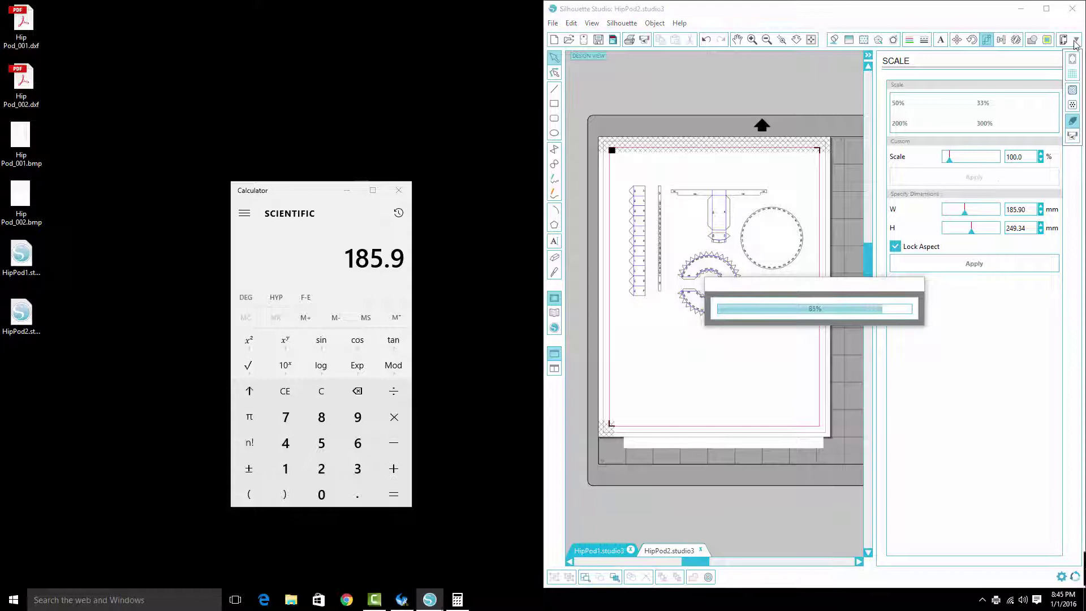
{"action": "left_click", "coordinate": [1073, 122]}
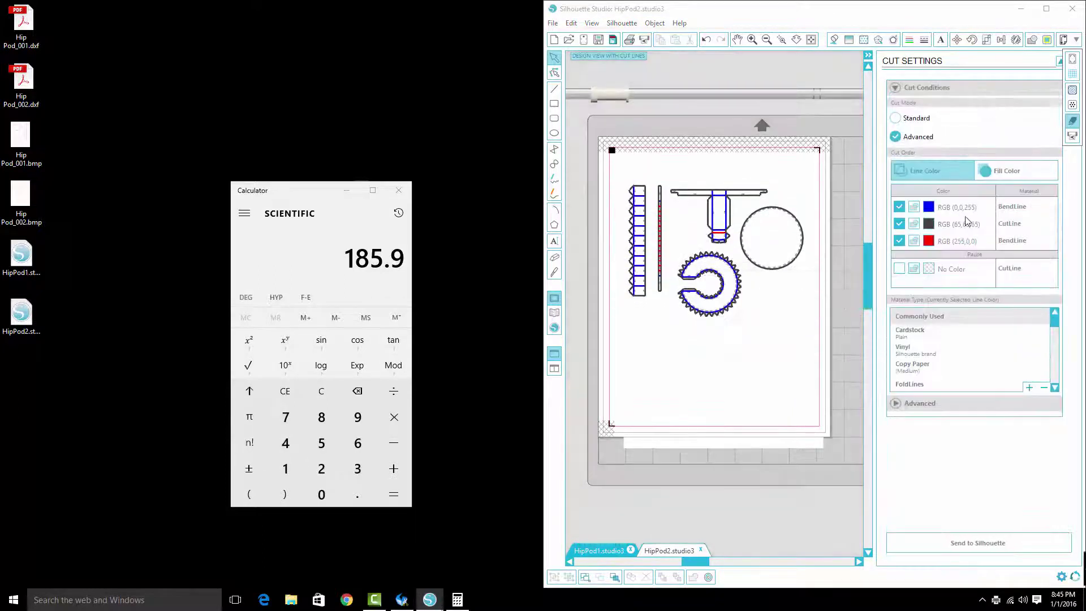
{"action": "left_click_drag", "start_coordinate": [967, 220], "coordinate": [965, 269]}
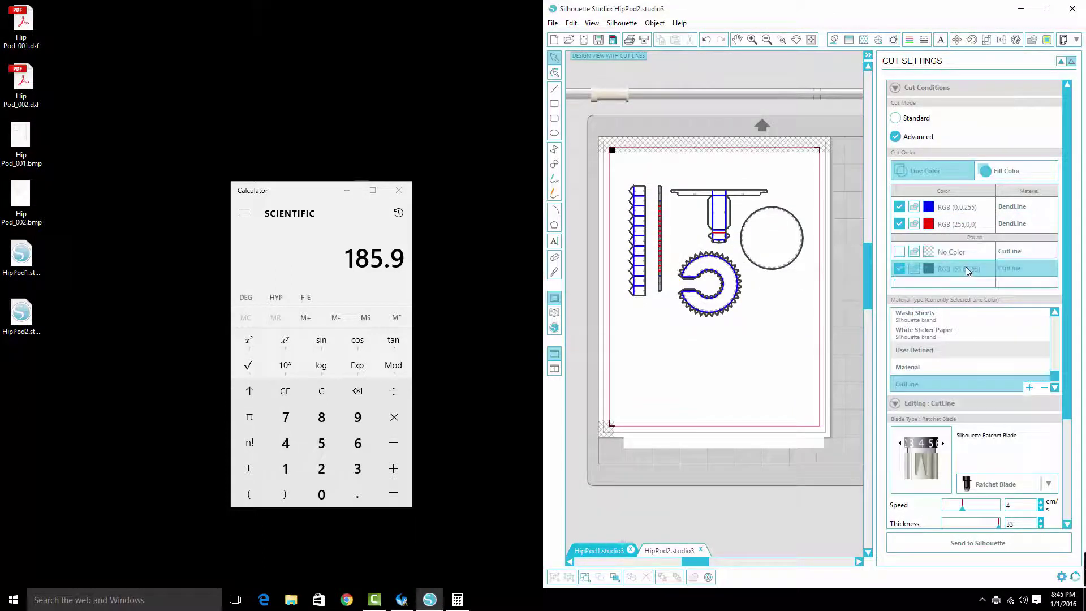